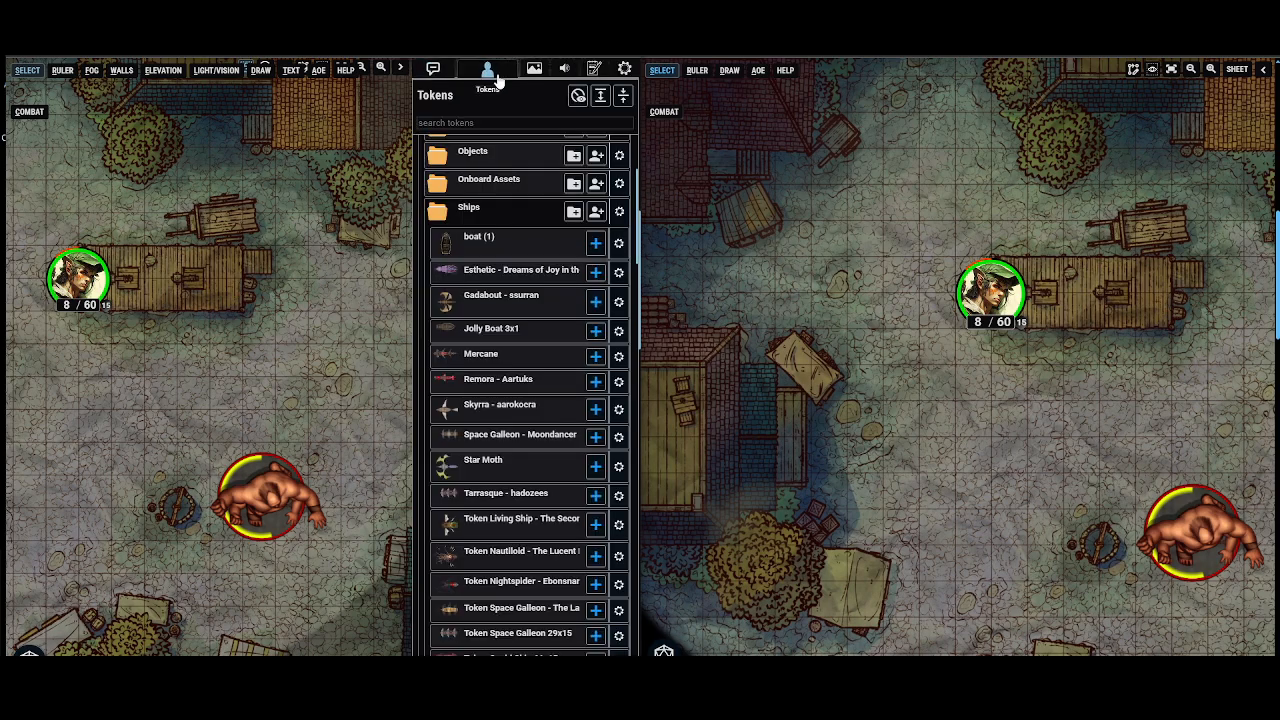
Step: Collapse the Ships folder, expand the Objects folder and place the crate token on the map
left_click(479, 218)
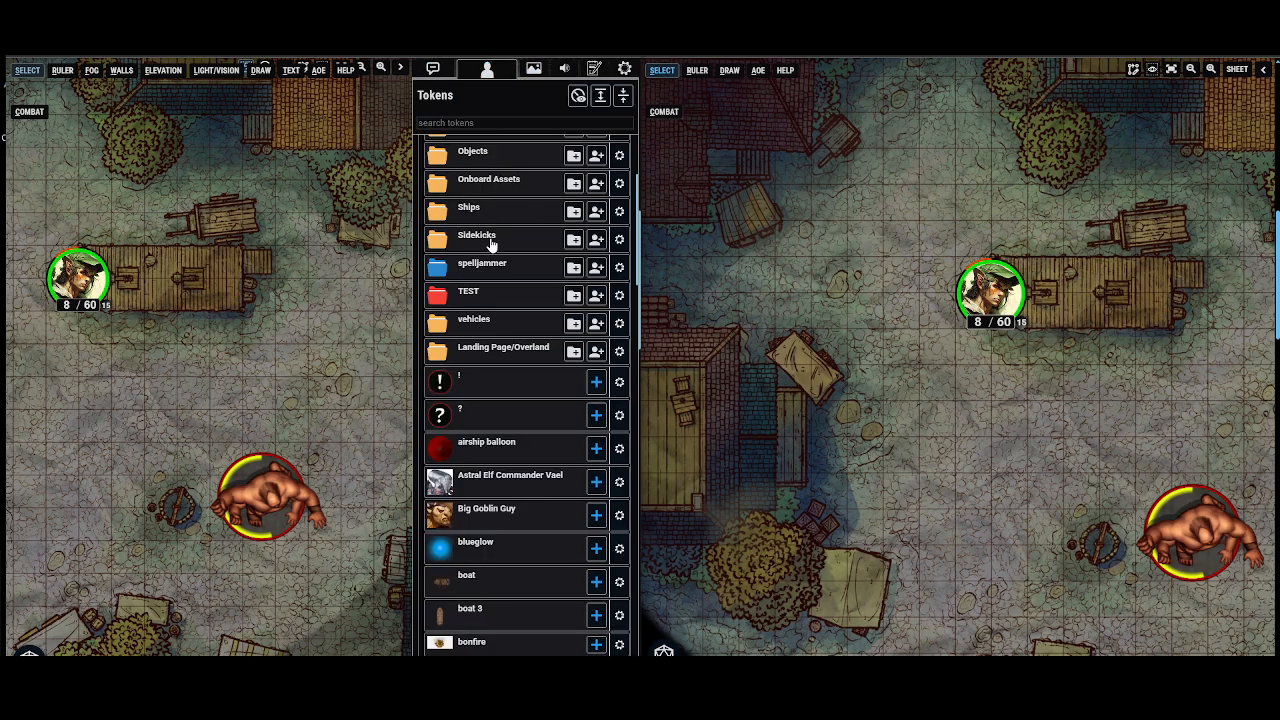
scroll(500, 260, "up", 3)
left_click(505, 287)
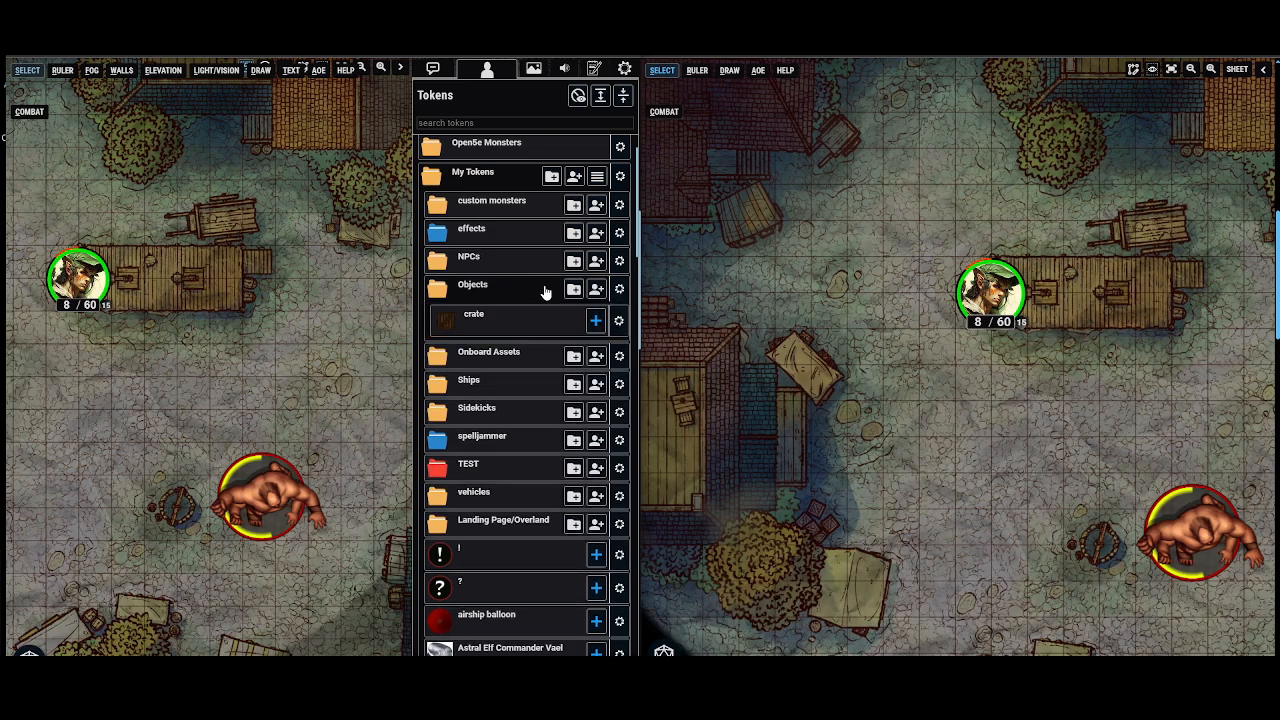
left_click(593, 321)
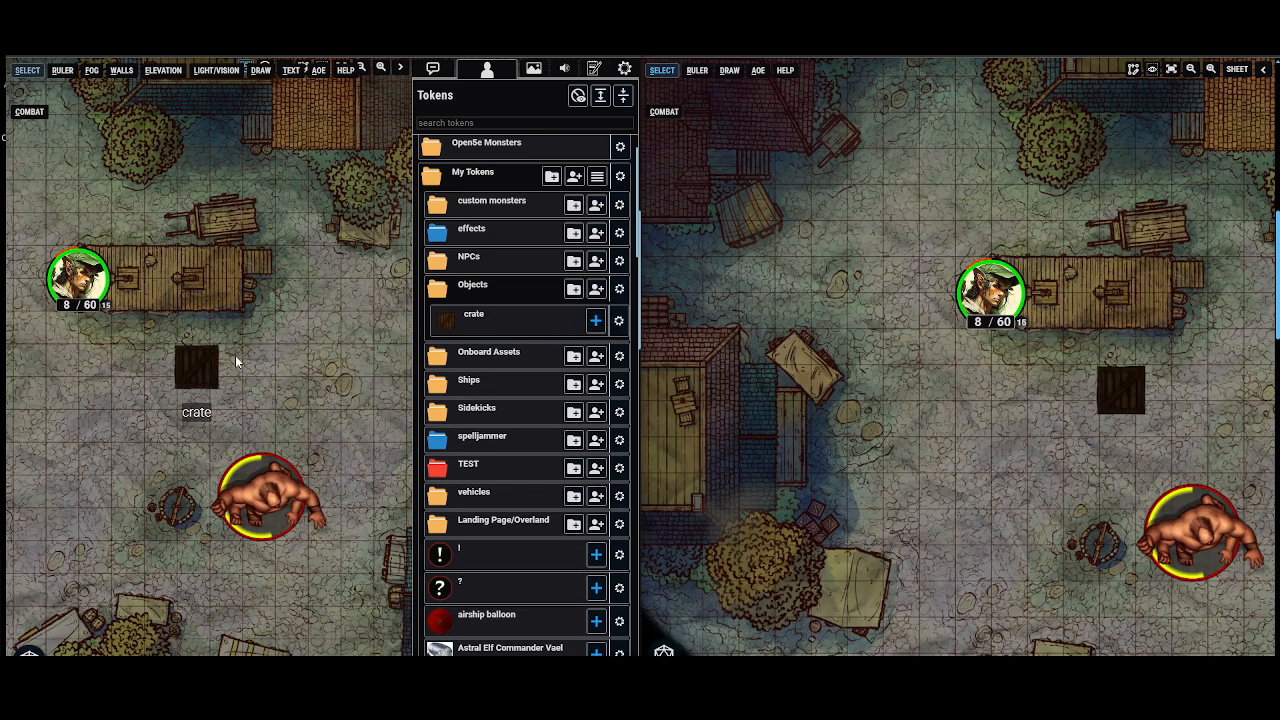
Step: Reposition the crate in the open street just east of the wooden platform
left_click_drag(196, 367, 341, 304)
left_click(341, 206)
left_click_drag(341, 206, 326, 222)
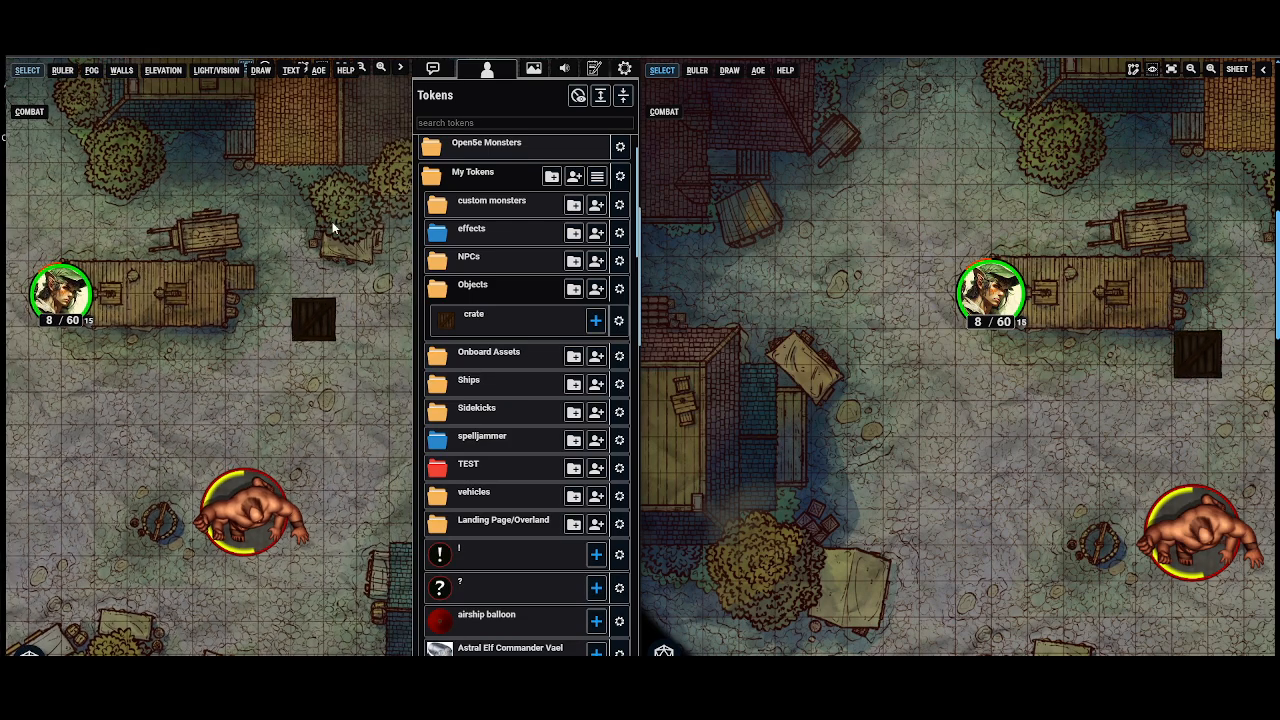
left_click_drag(320, 316, 323, 304)
left_click(305, 262)
left_click(333, 230)
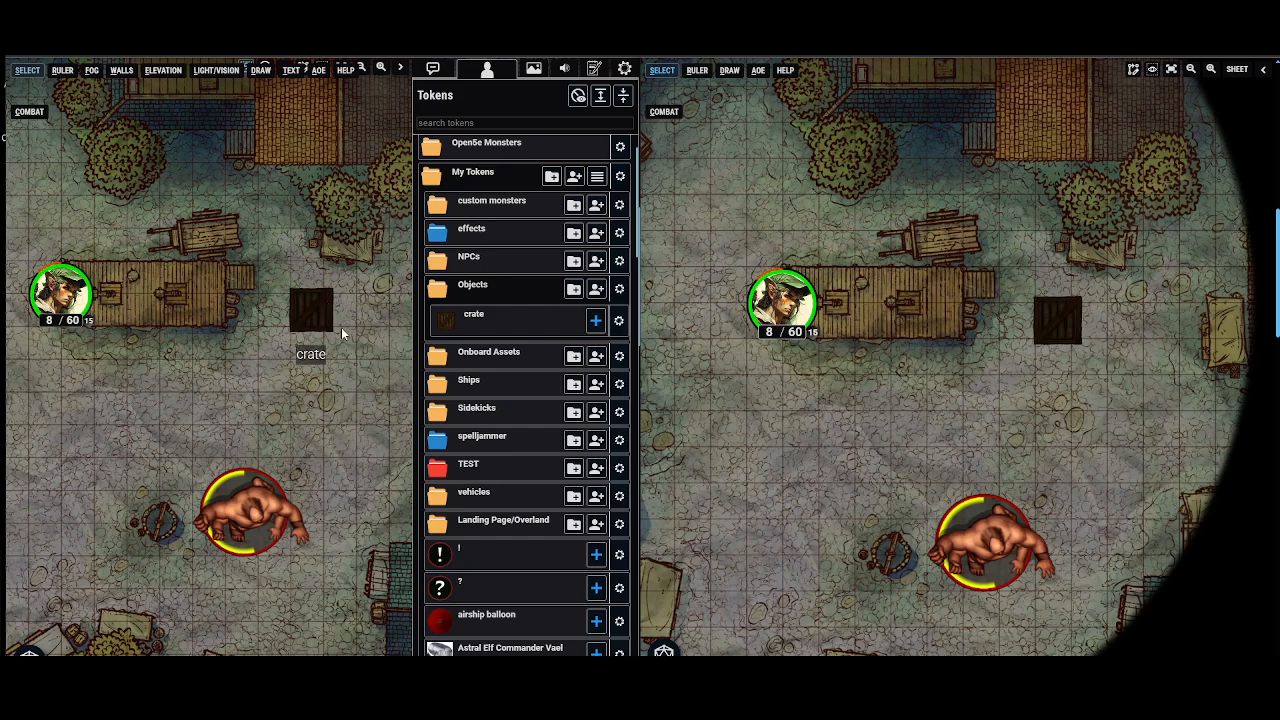
Step: Review the crate's token configuration and its override options, including the Definitely Not a Token style
left_click(621, 327)
scroll(524, 400, "down", 2)
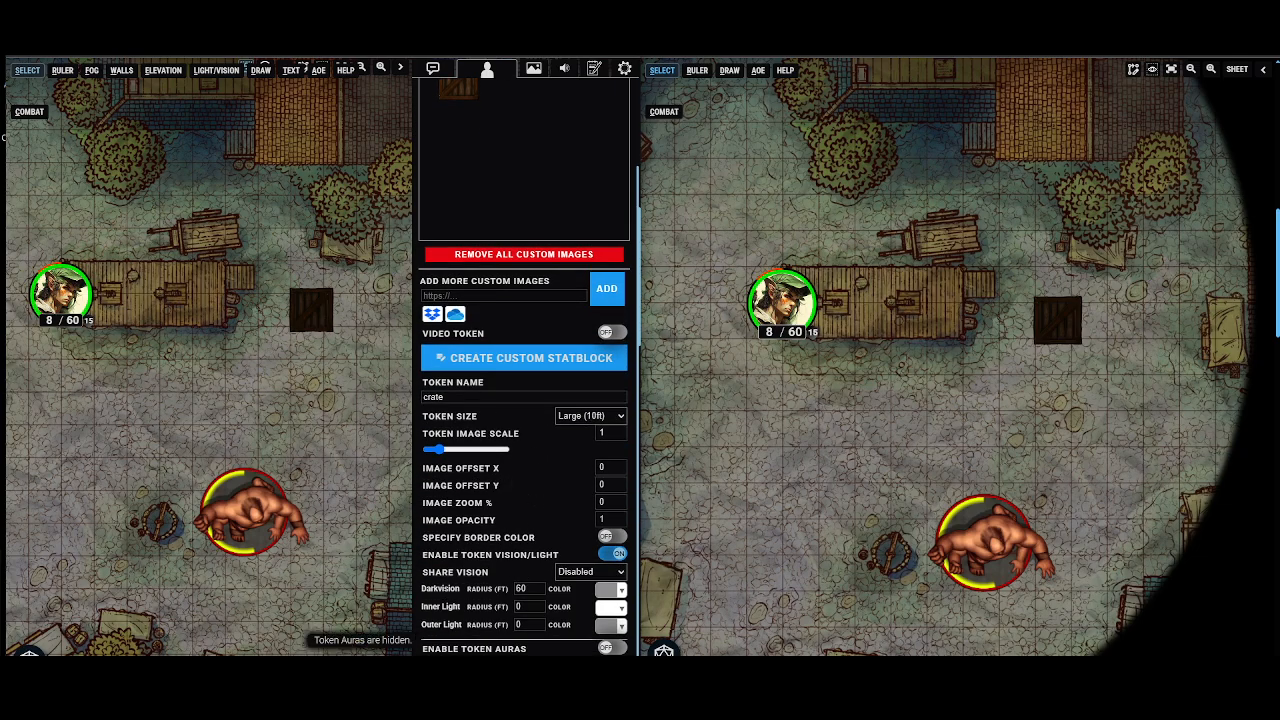
left_click(546, 670)
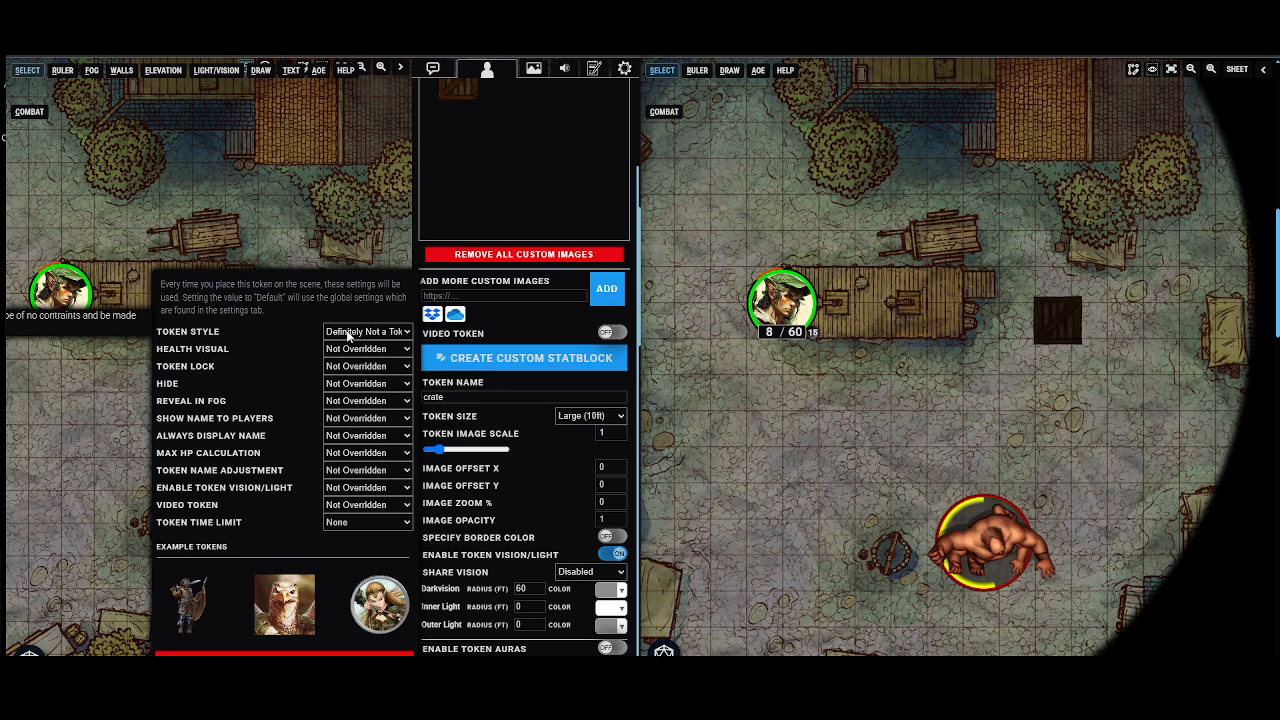
left_click(320, 245)
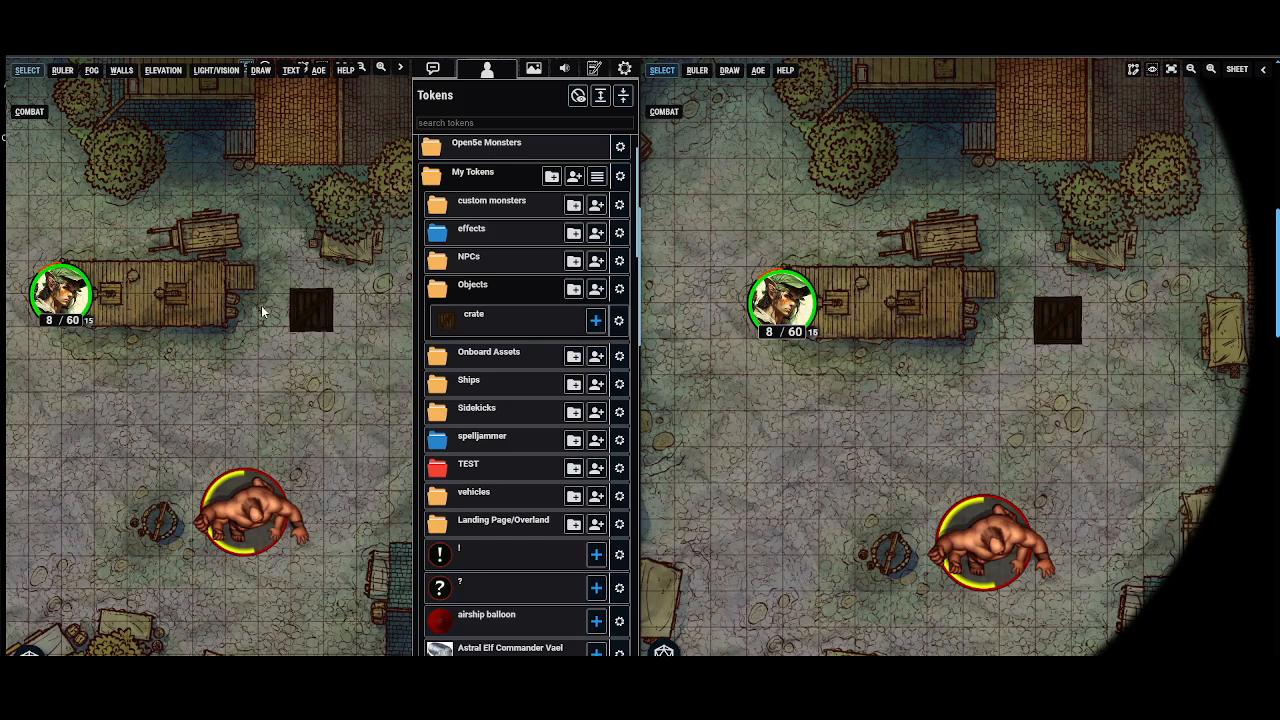
Step: Move the player character token from the wooden platform to the far west side of the street
scroll(262, 304, "down", 2)
scroll(204, 253, "up", 2)
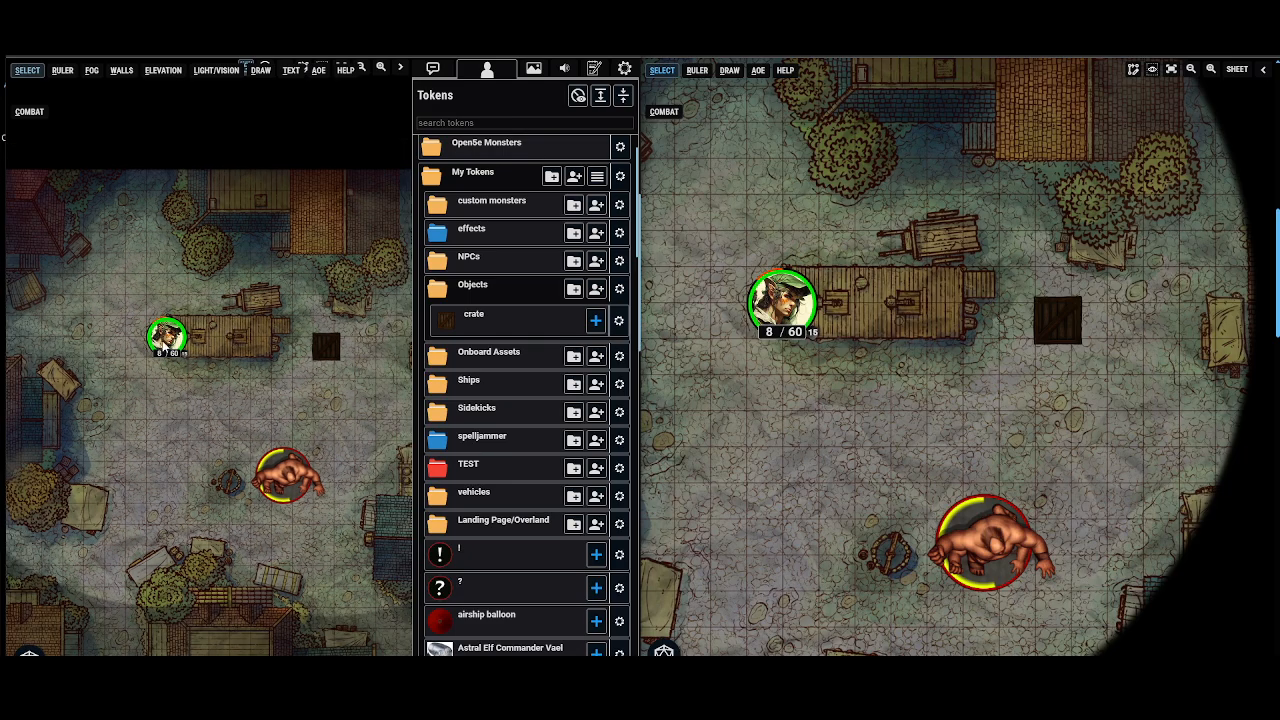
scroll(202, 279, "down", 3)
left_click_drag(233, 328, 115, 316)
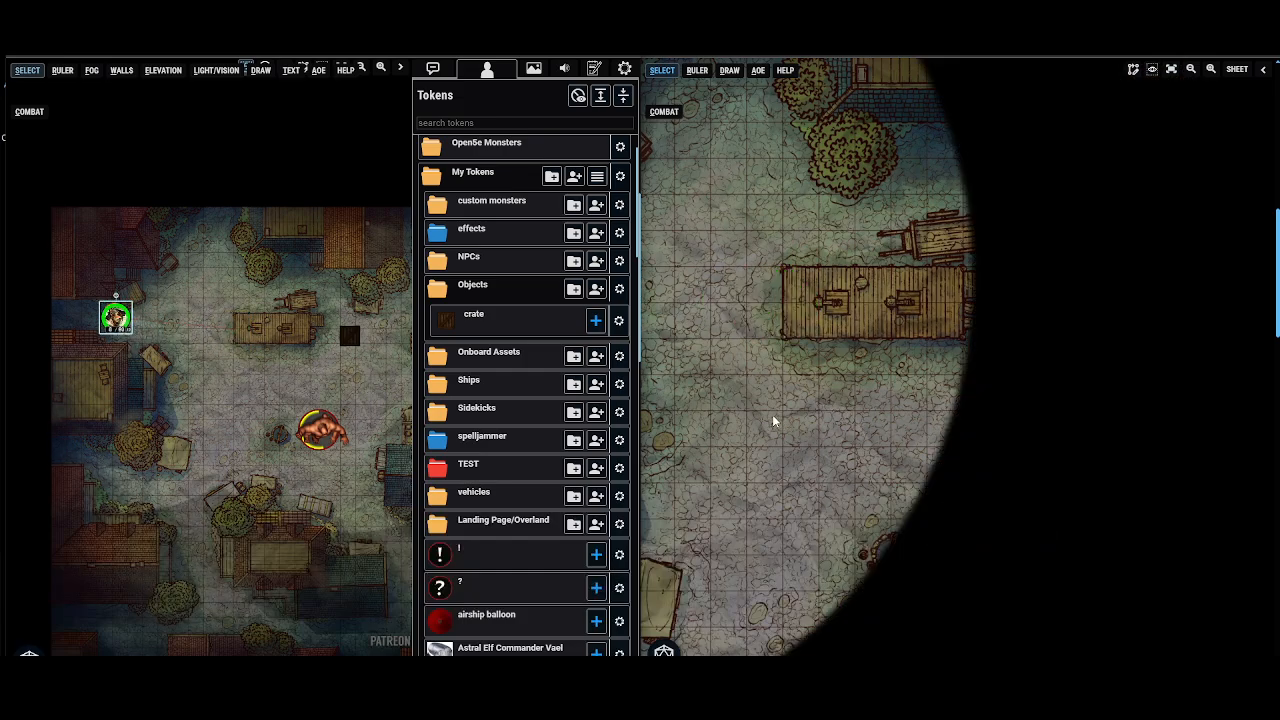
scroll(845, 403, "down", 1)
left_click_drag(745, 365, 922, 408)
left_click_drag(330, 358, 255, 284)
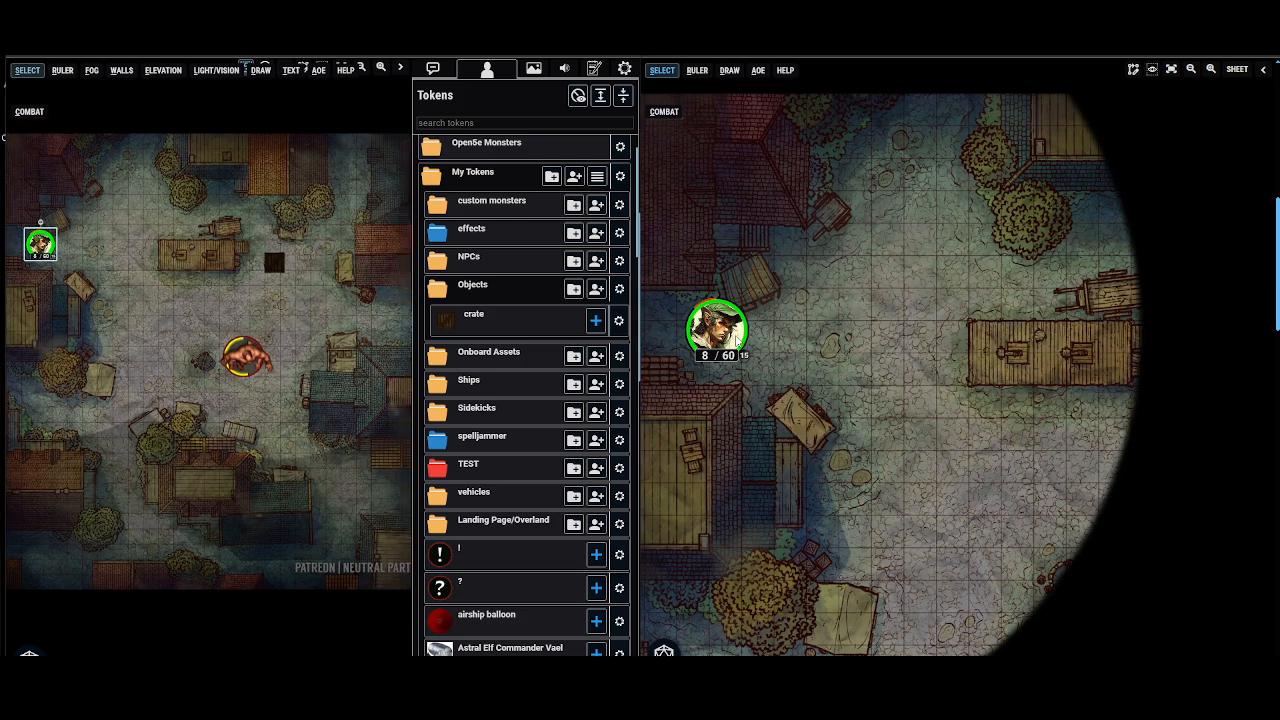
Step: Step the character token east and west from the player view to test how the crate is revealed at the vision edge
left_click(718, 330)
left_click_drag(1102, 484, 937, 462)
key("Right")
key("Right")
key("Right")
key("Right")
key("Left")
key("Left")
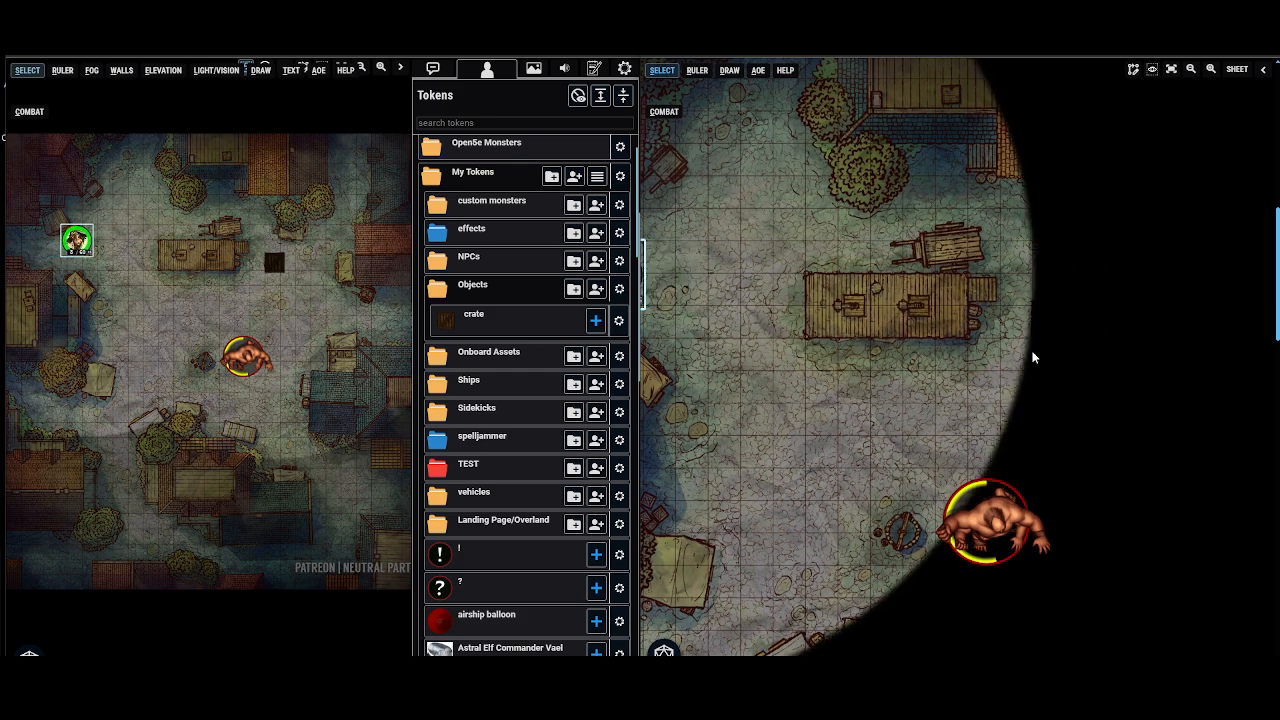
left_click_drag(989, 358, 1071, 369)
key("Right")
key("Right")
key("Left")
key("Left")
key("Left")
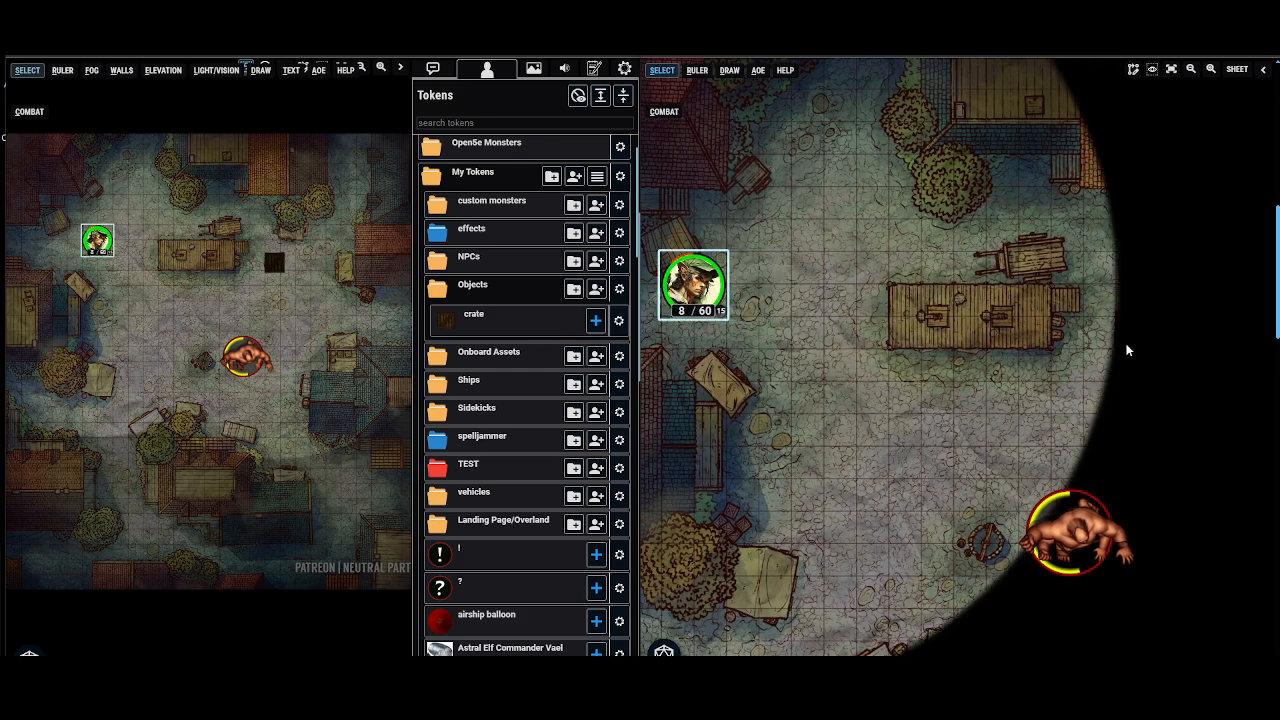
key("Right")
key("Right")
key("Right")
key("Left")
key("Left")
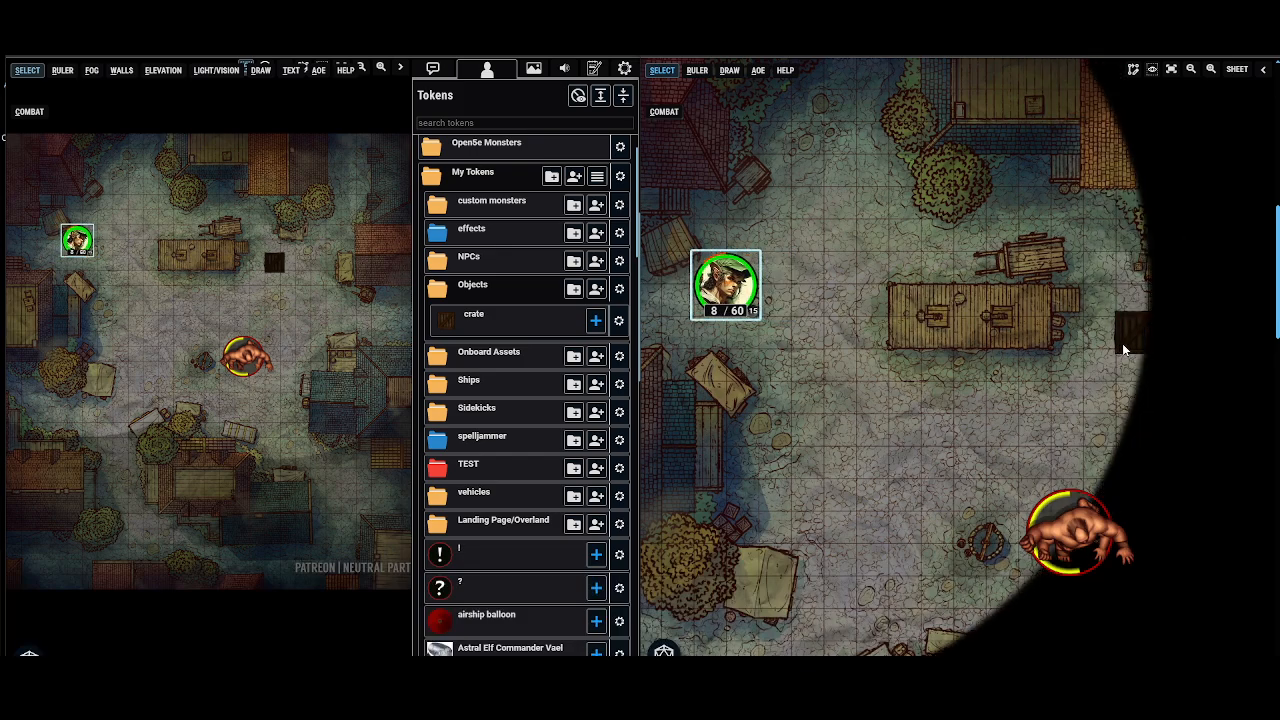
key("Right")
key("Right")
key("Left")
key("Left")
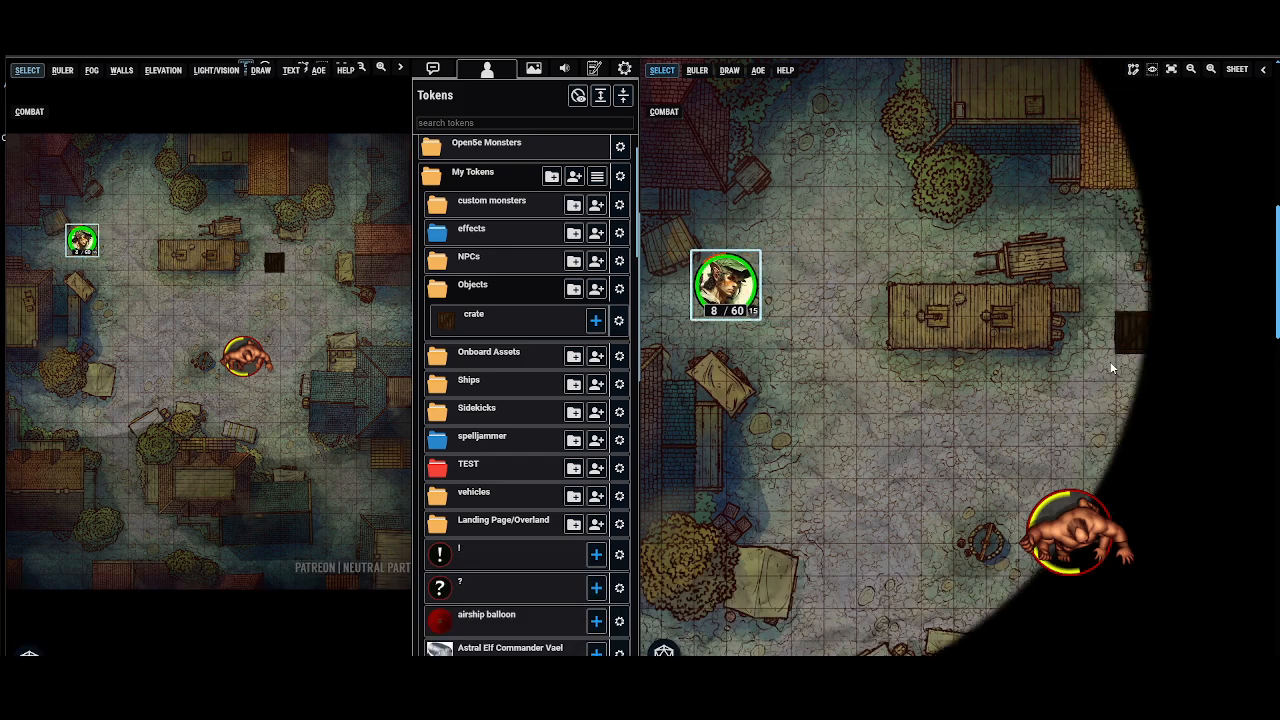
key("Right")
key("Right")
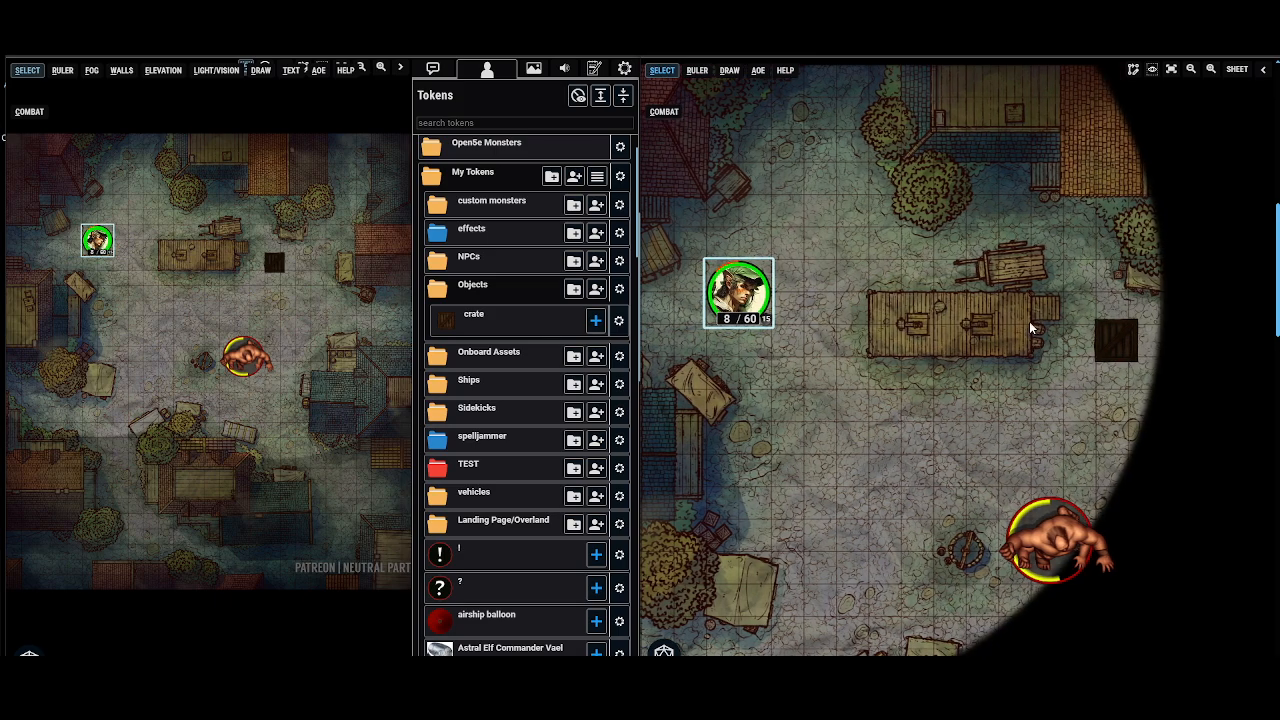
Step: Step the character token back and forth to compare the crate's and the monster token's visibility outside its vision
key("Right")
key("Left")
key("Left")
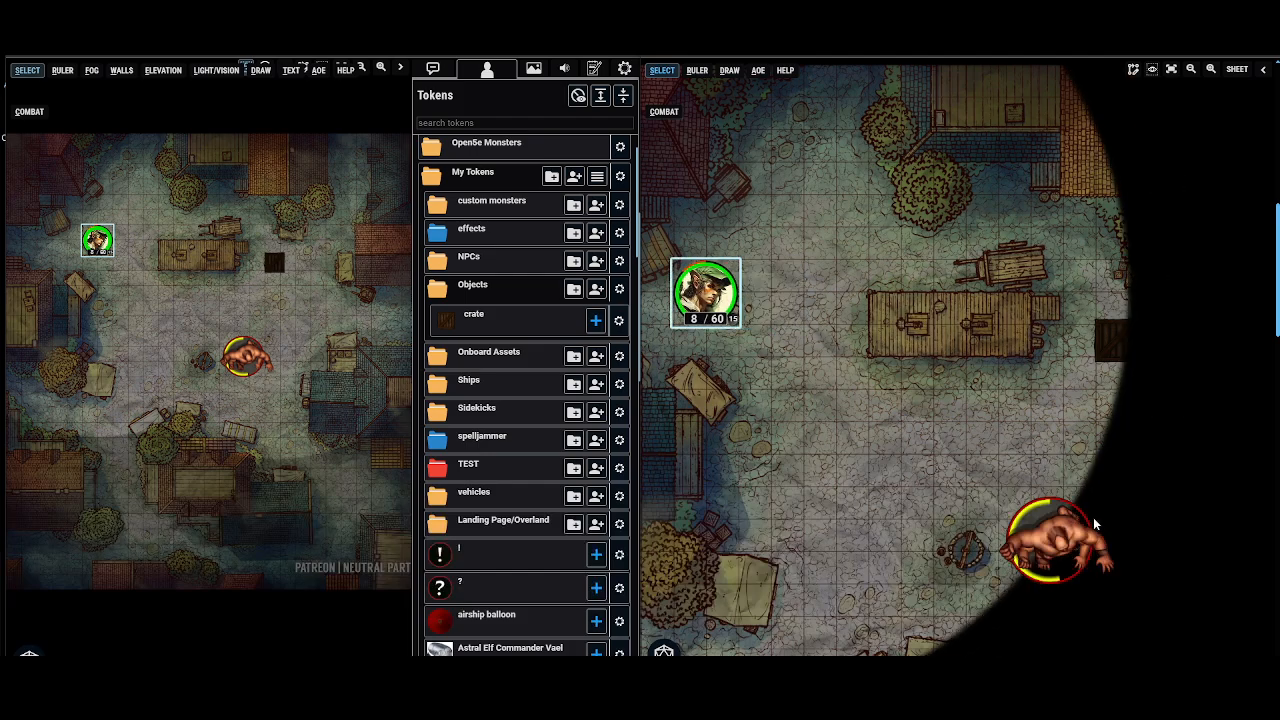
key("Left")
key("Left")
key("Right")
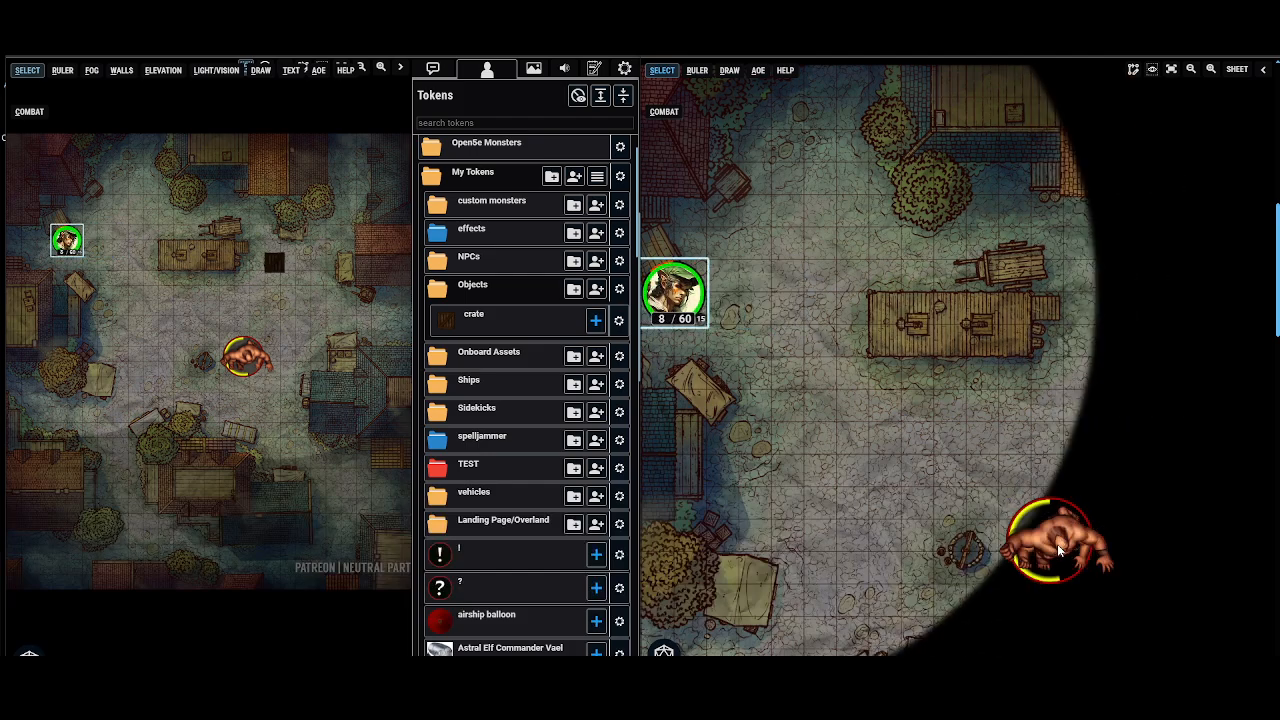
key("Left")
key("Right")
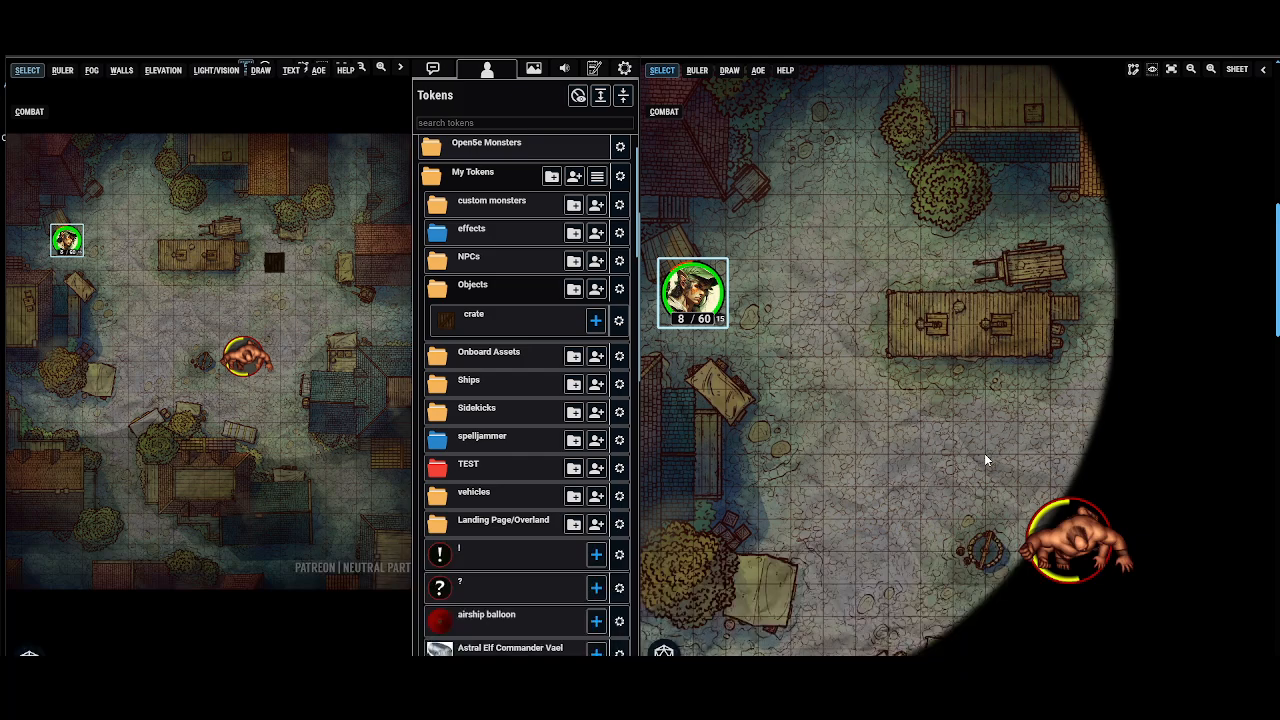
Step: Enable Move Token Below Darkness/Light in the monster token's options
left_click(1085, 553)
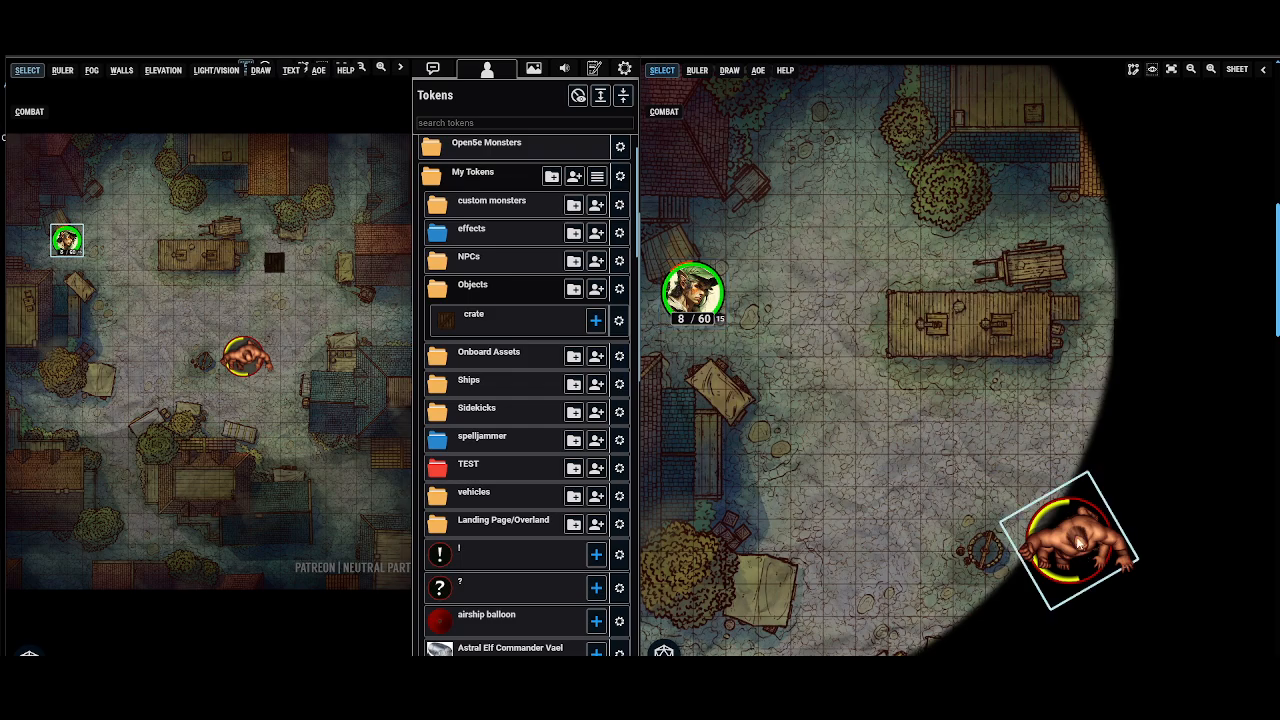
right_click(258, 362)
mouse_move(248, 634)
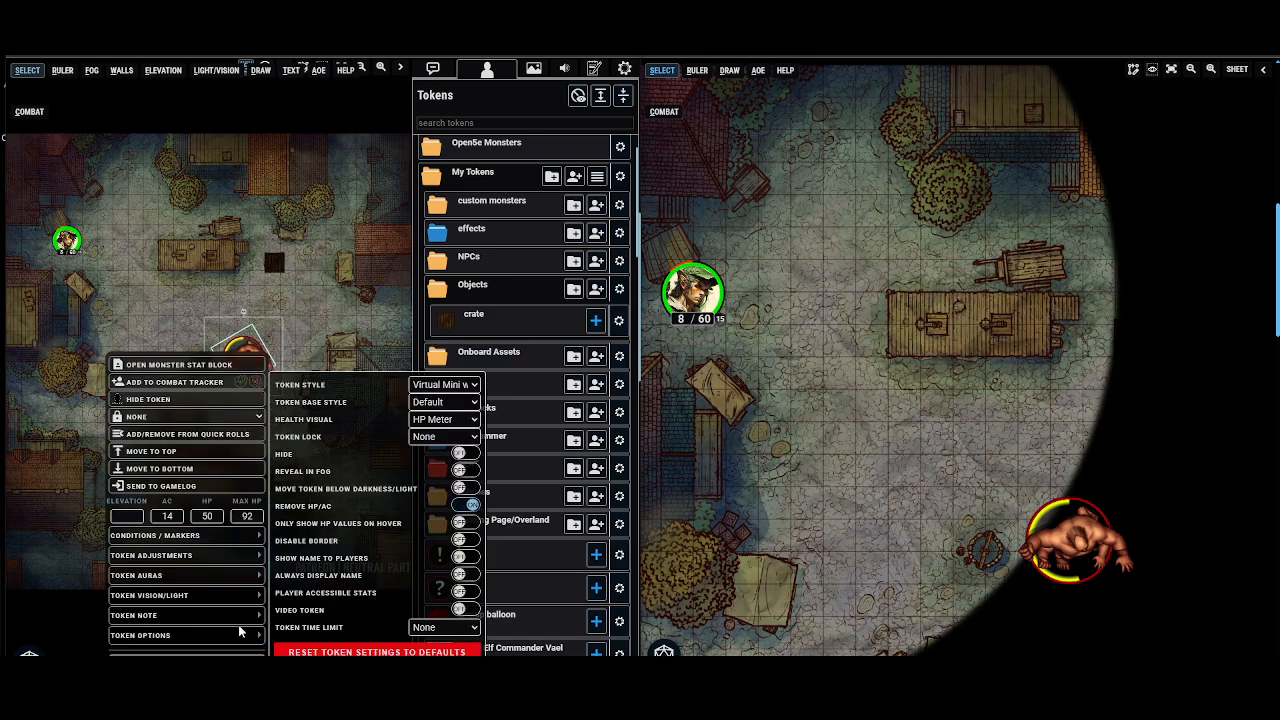
left_click(470, 489)
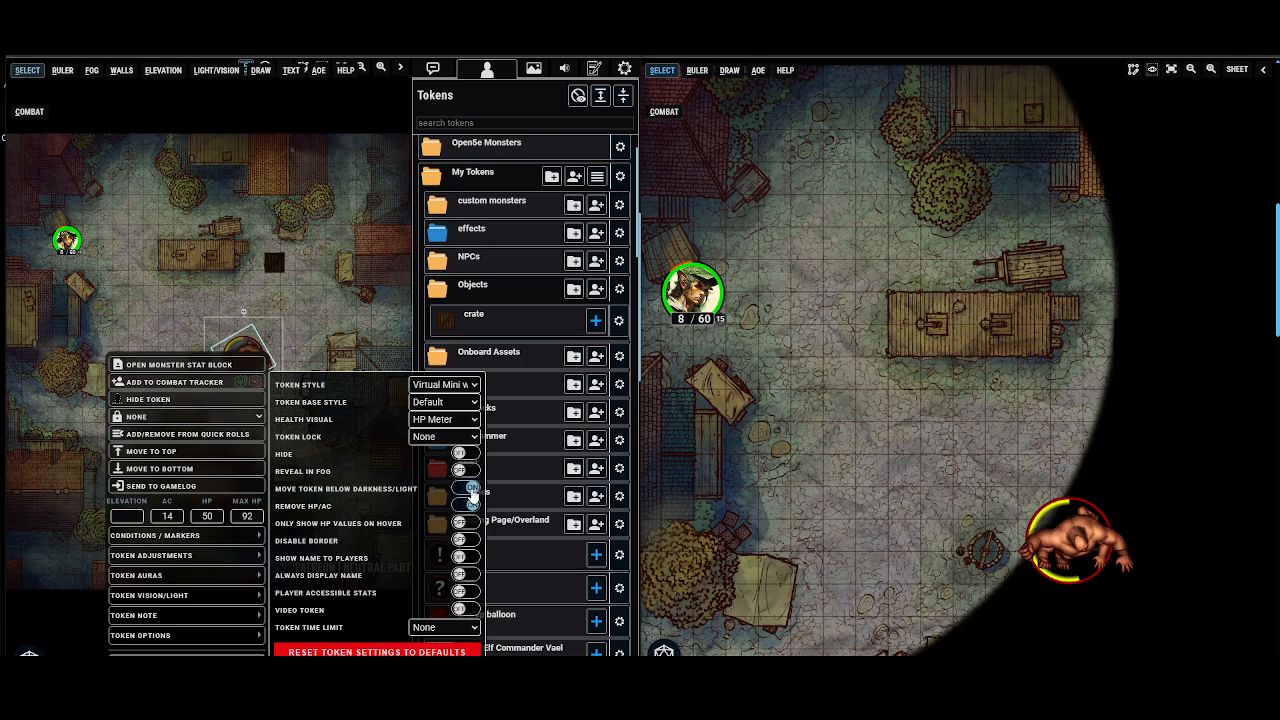
left_click(277, 297)
Step: Move the character token east toward the wooden platform to test the monster token under the vision lighting
left_click_drag(65, 248, 97, 247)
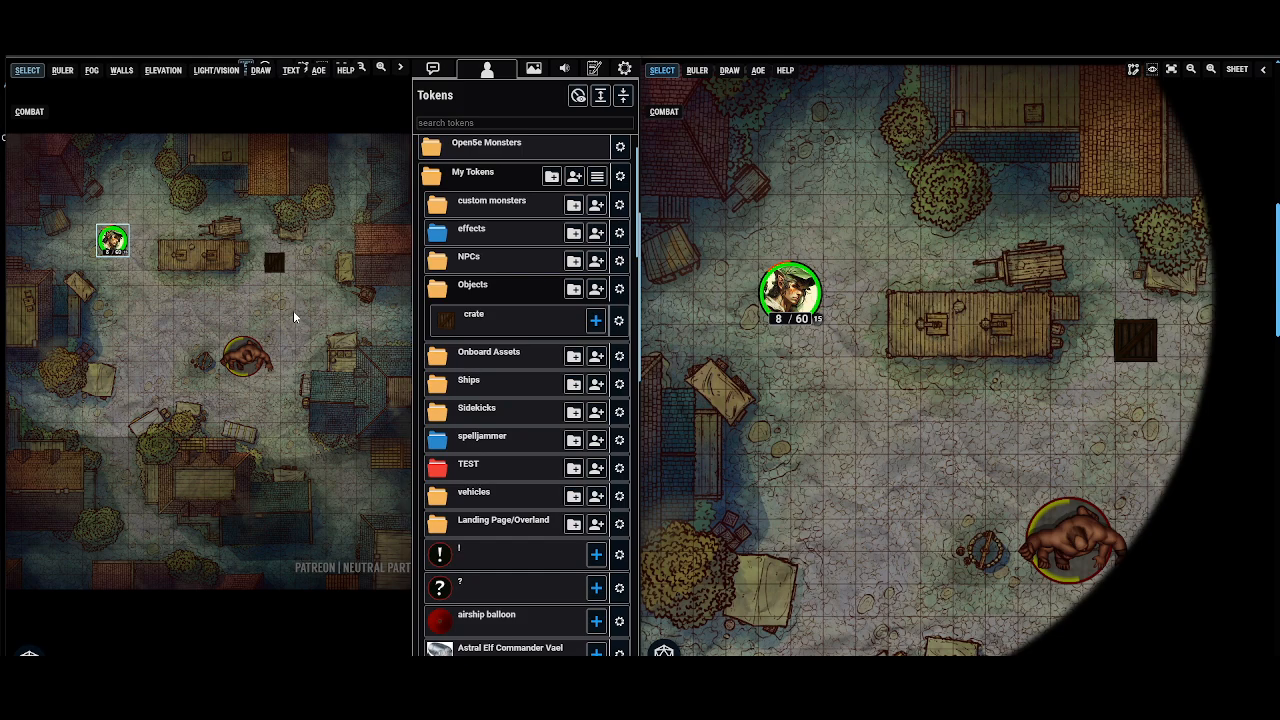
key("Left")
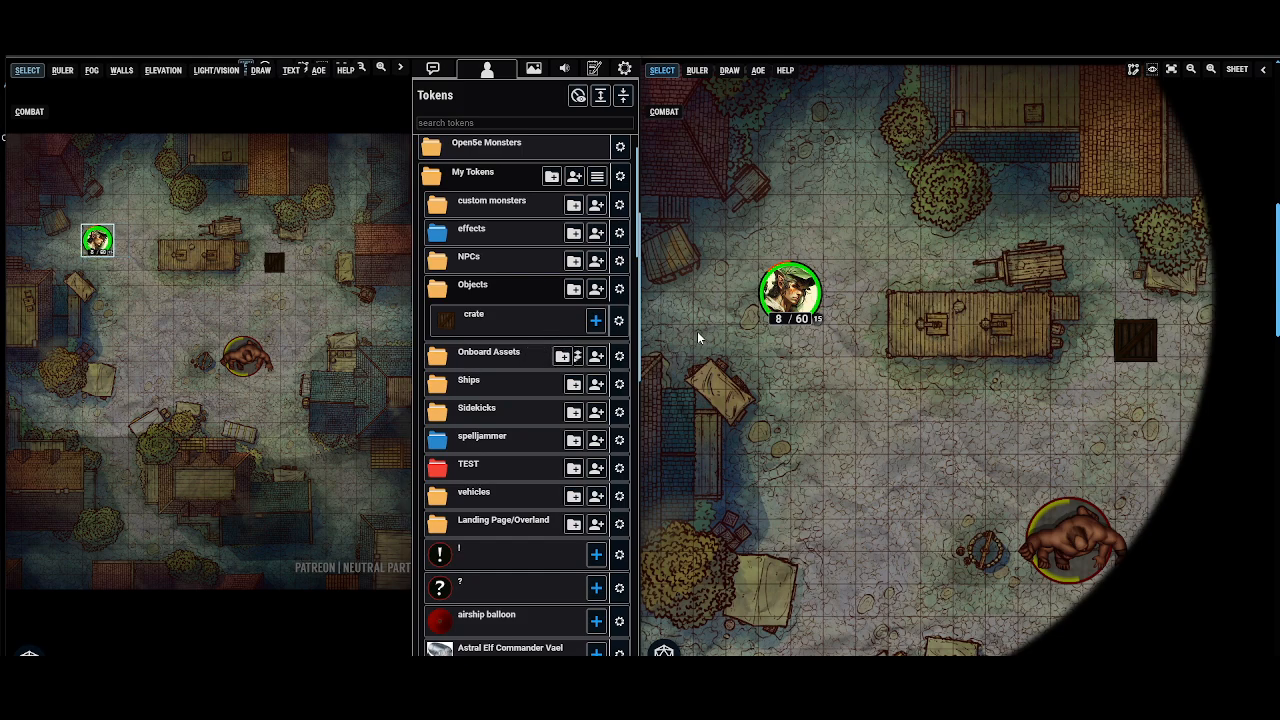
key("Right")
key("Right")
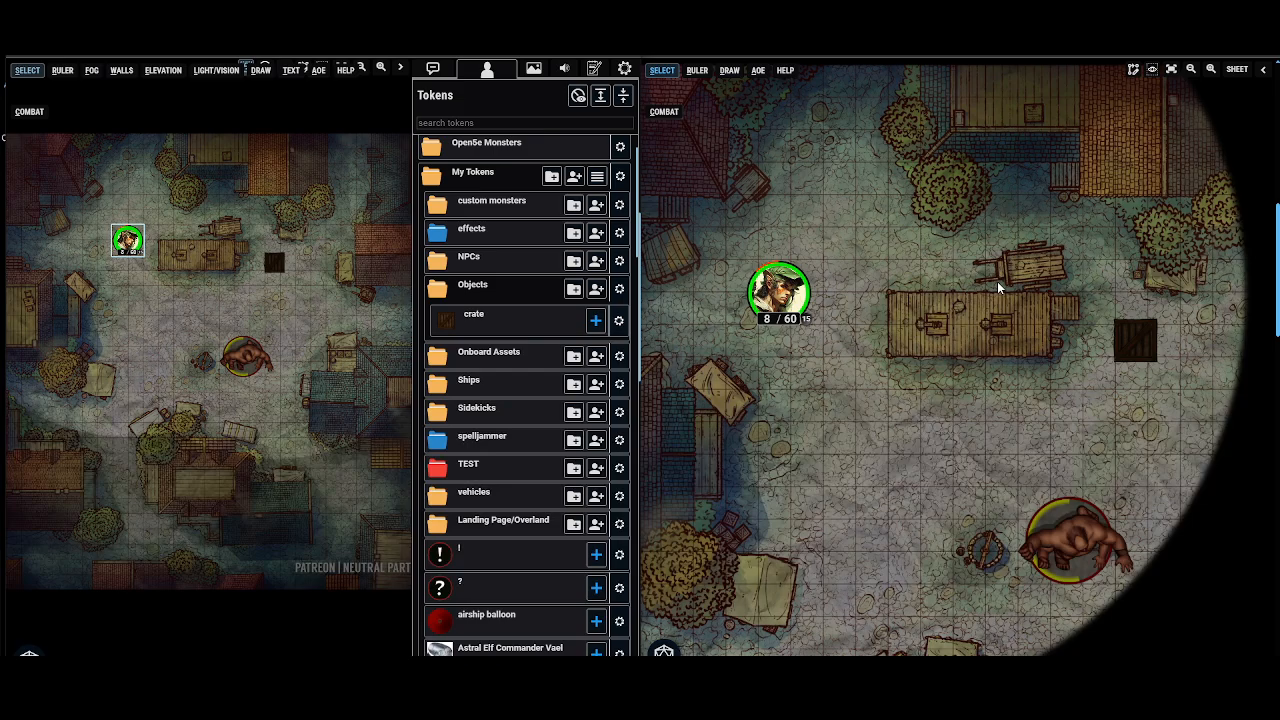
Step: Create a token note for the crate beside the wooden platform
scroll(353, 220, "up", 5)
left_click_drag(249, 269, 309, 281)
left_click(295, 293)
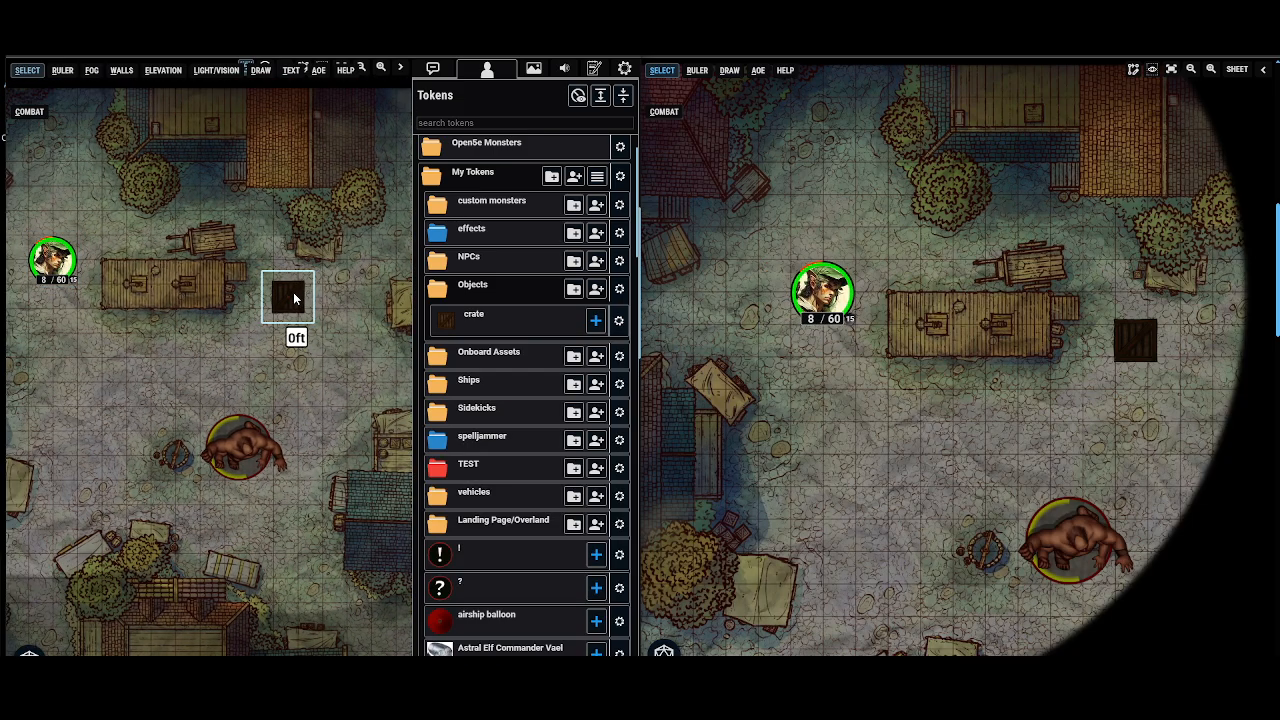
right_click(293, 296)
mouse_move(280, 533)
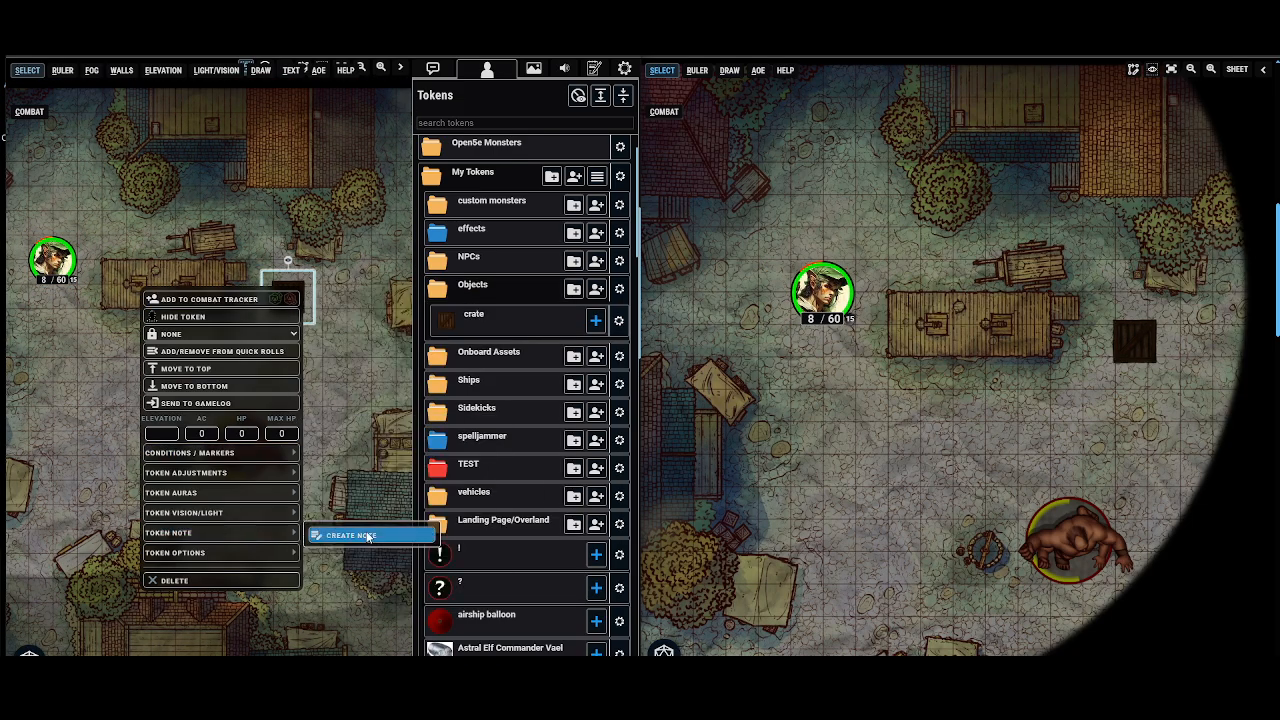
left_click(340, 535)
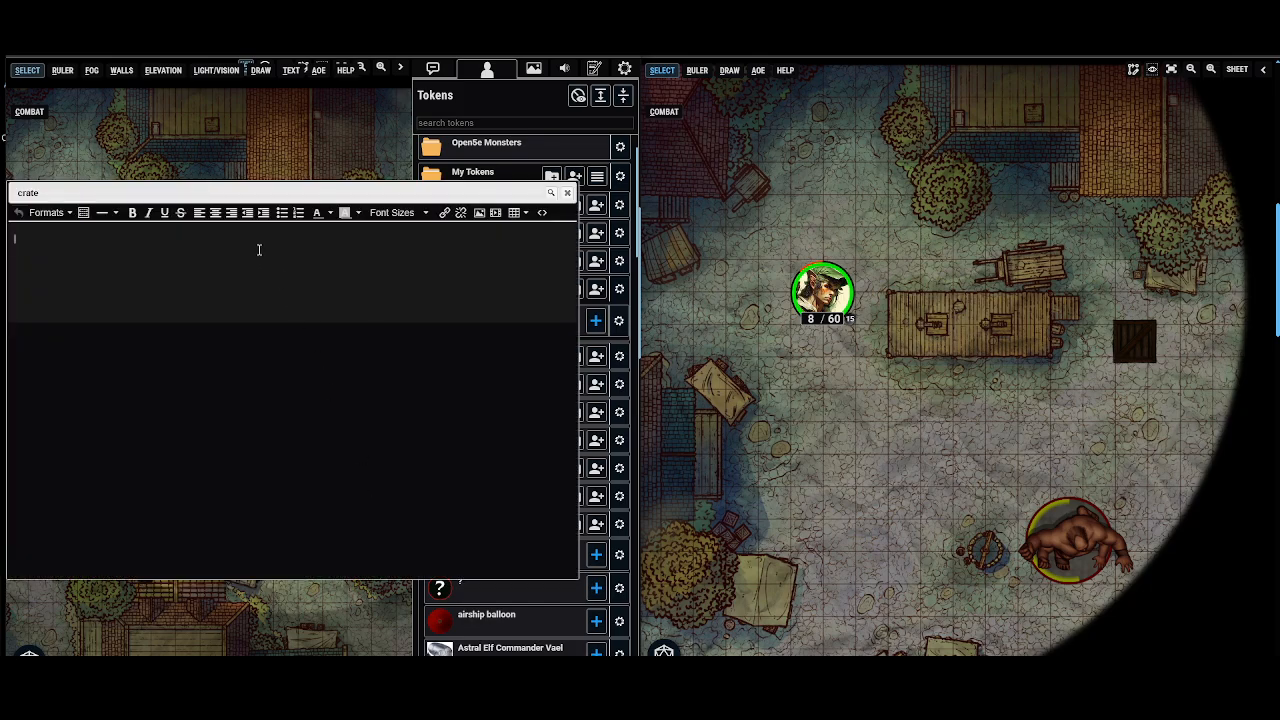
Step: List "500 GP", "Ruby" and "Brooch of Shielding" on separate lines in the crate's note
type("soo")
type(" GP")
key("Return")
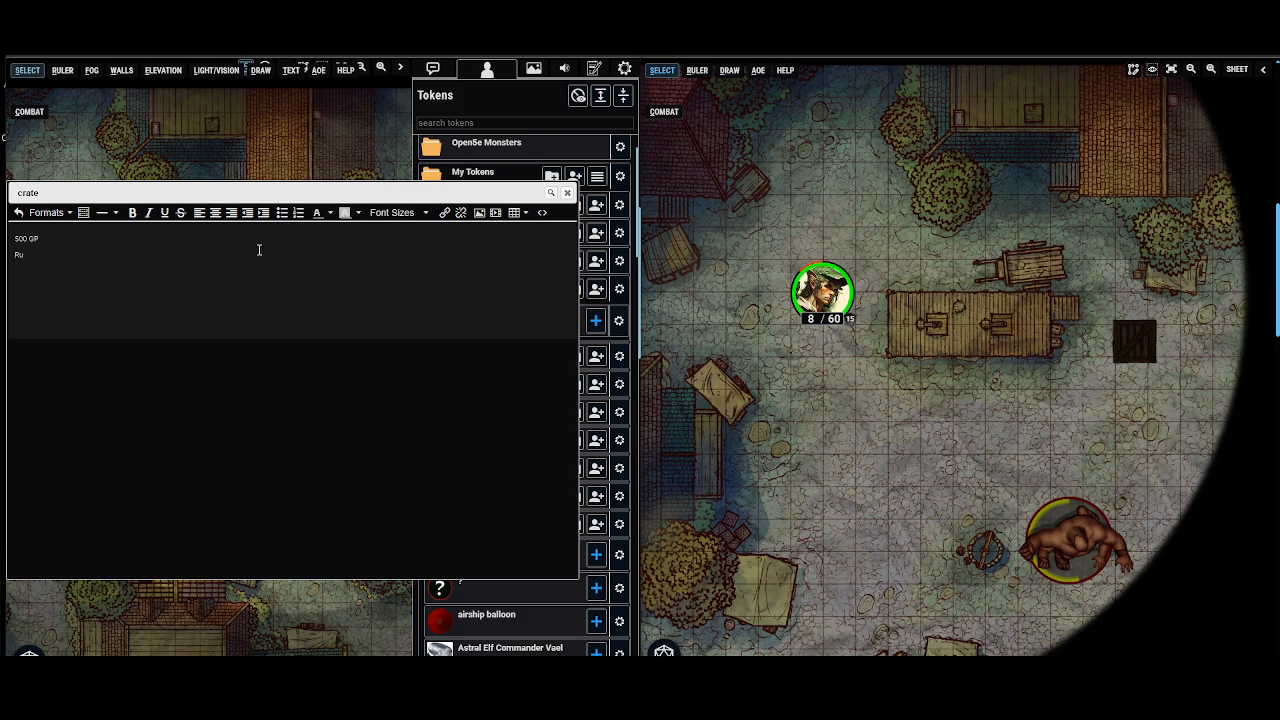
type("Ruby")
key("Return")
type("Brooch of SHielding")
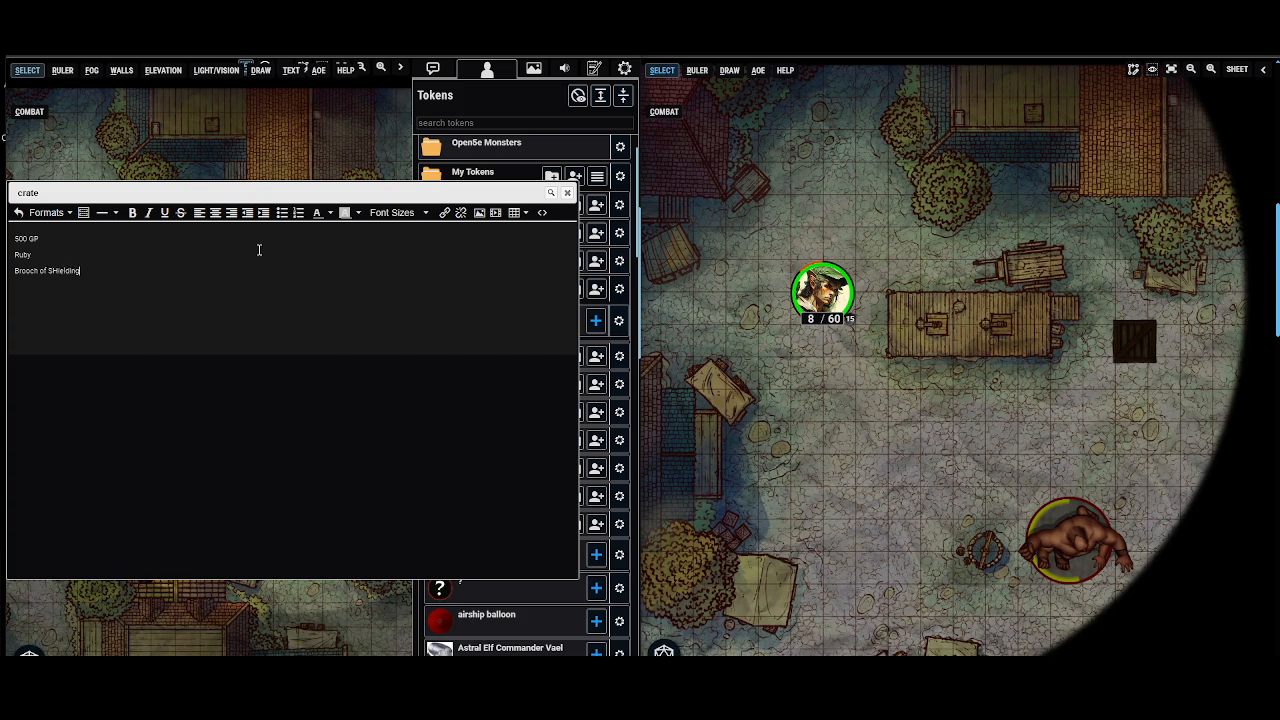
Step: Link the note's "Brooch of Shielding" text to its D&D Beyond item page, using the DDB Tooltip Link class
left_click_drag(54, 278, 15, 276)
left_click(280, 46)
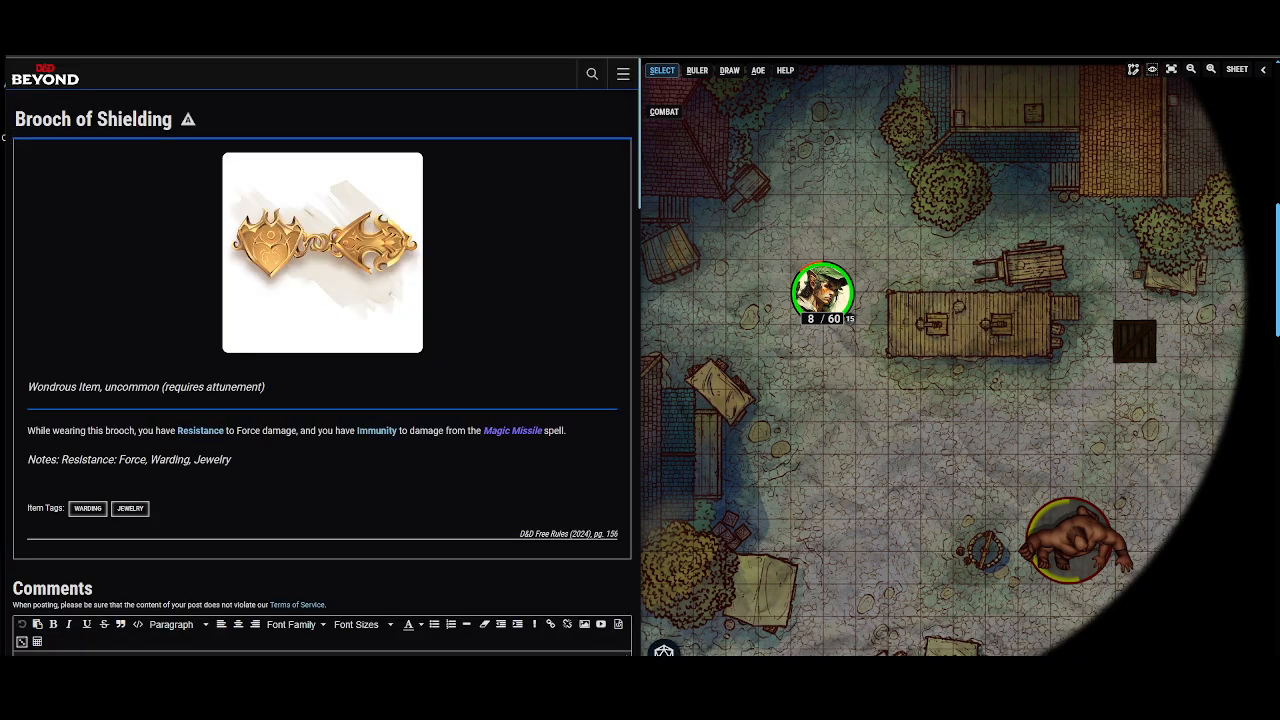
left_click(150, 46)
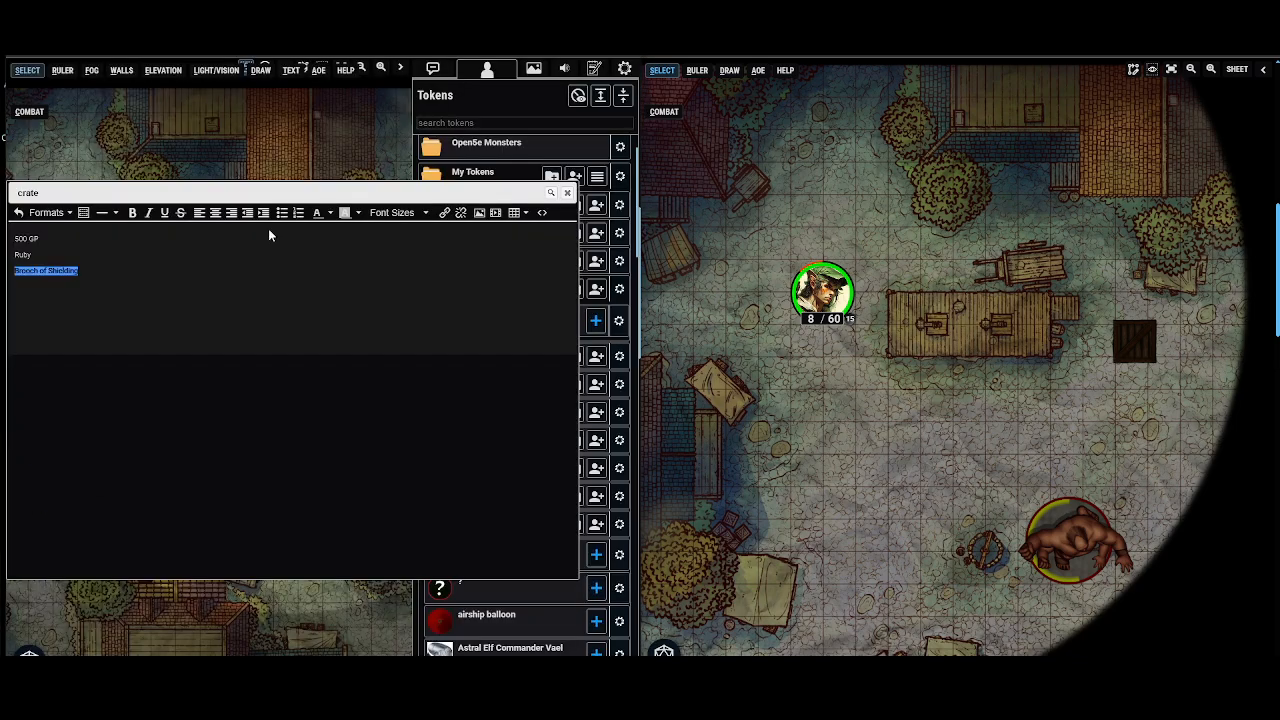
left_click(443, 215)
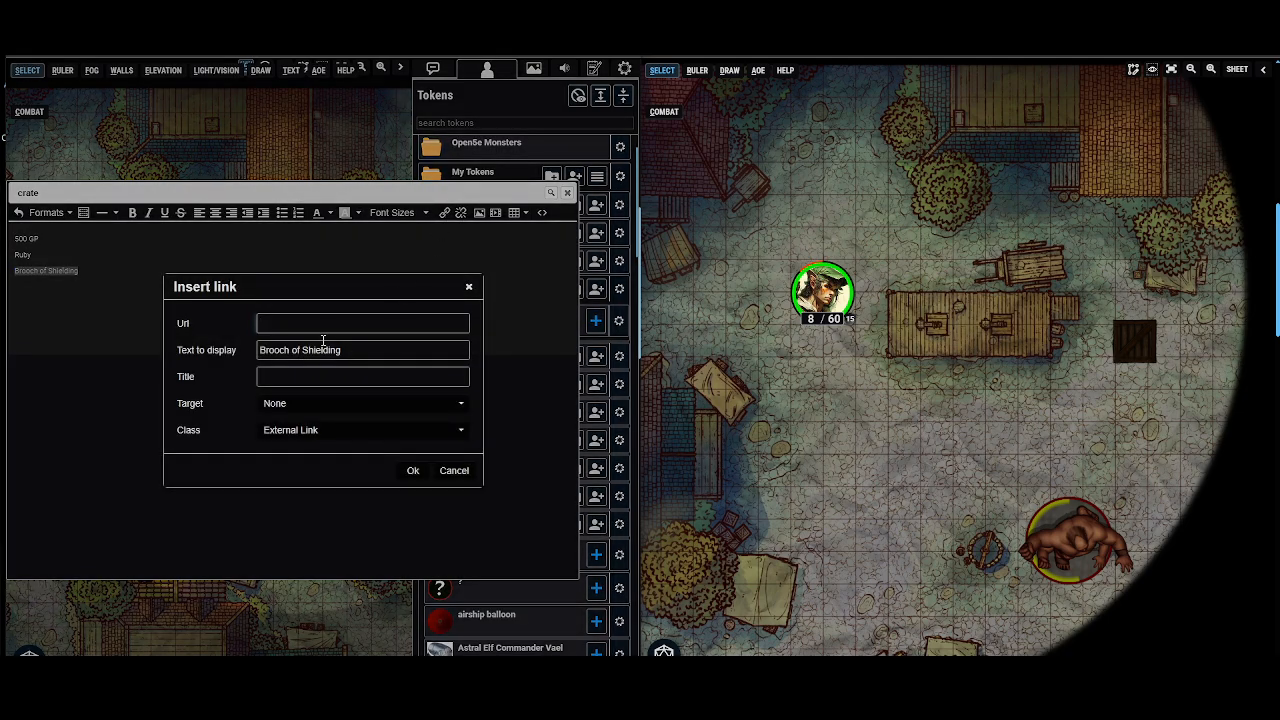
key("ctrl+v")
left_click(305, 430)
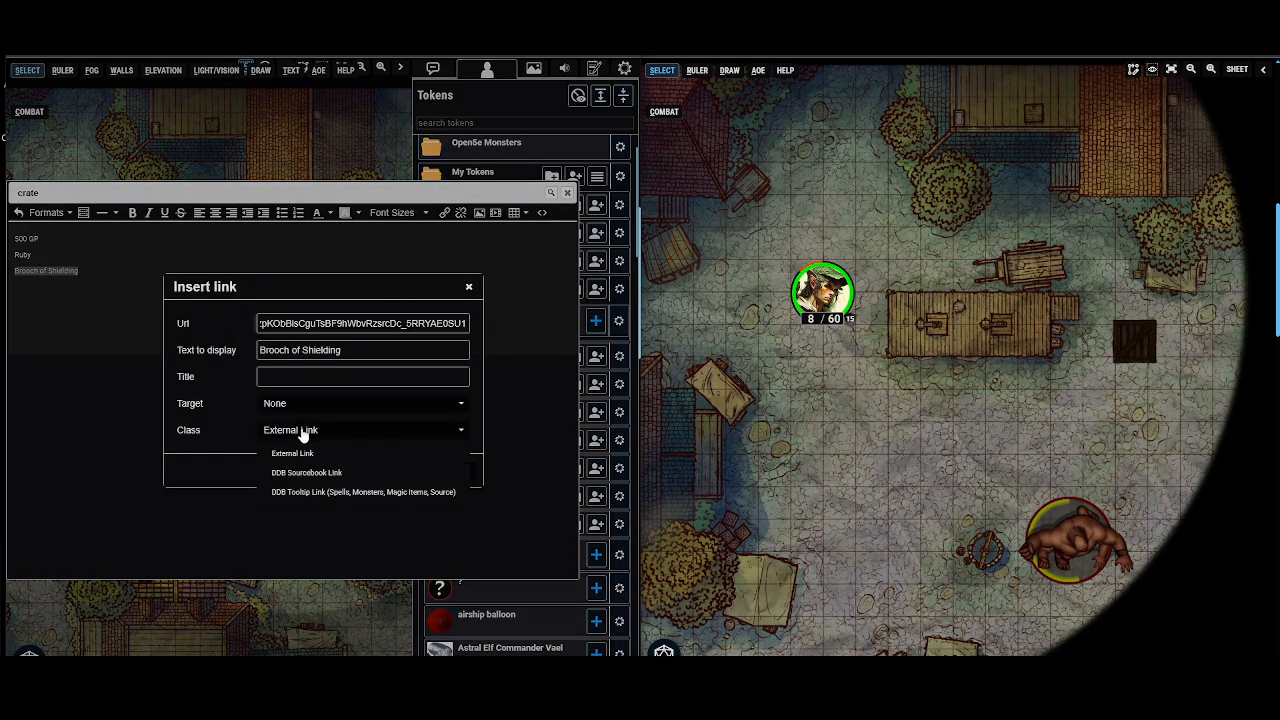
left_click(313, 494)
left_click(420, 474)
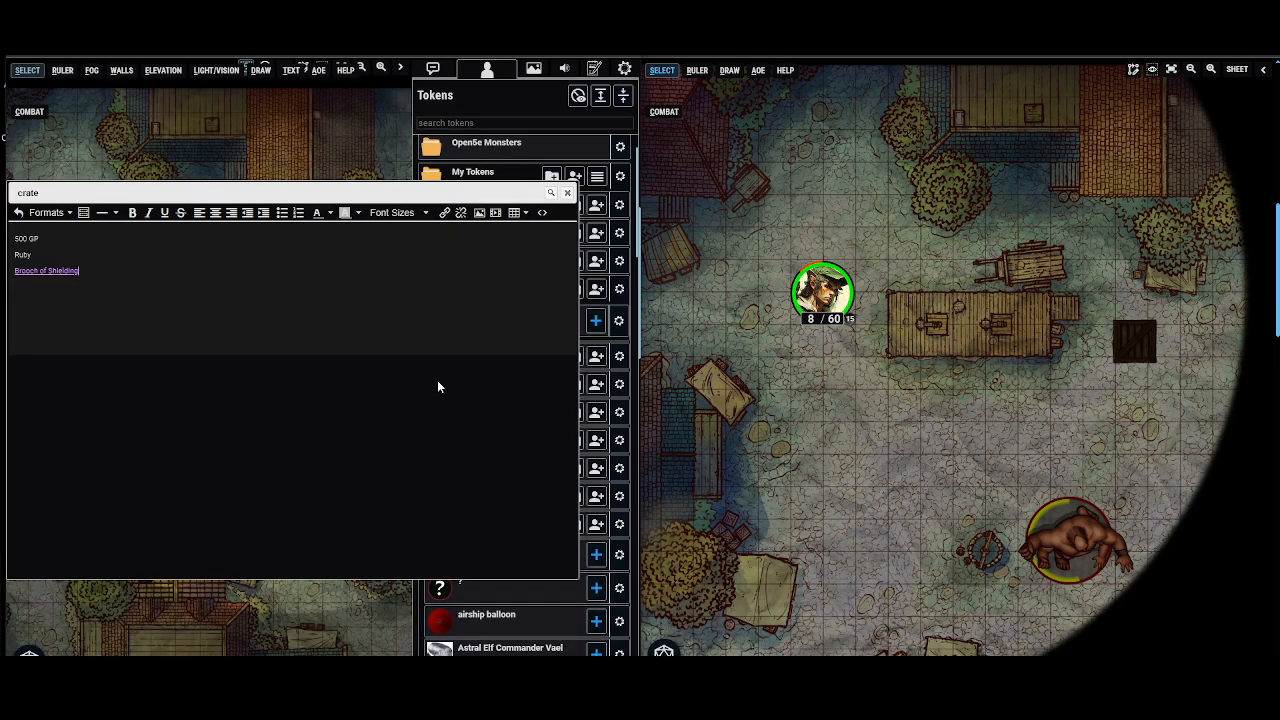
Step: Preview the crate note's Brooch of Shielding tooltip and copy the brooch's image address from its D&D Beyond page
left_click(552, 194)
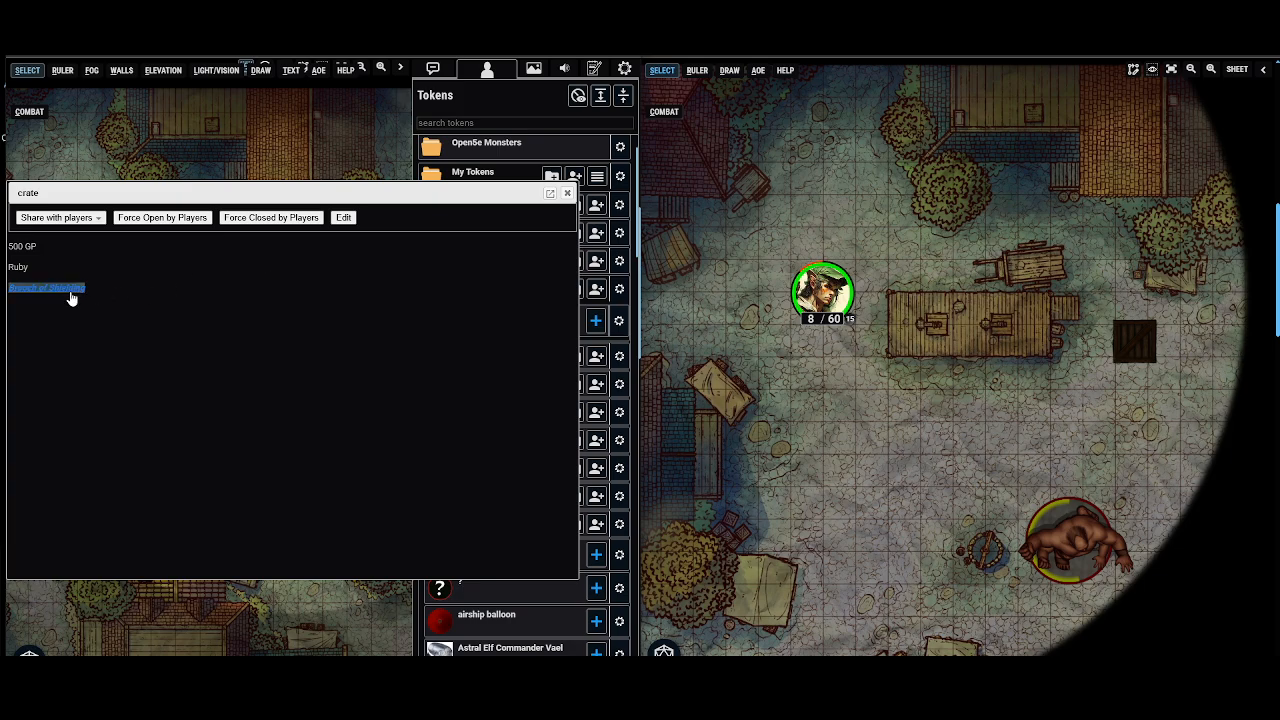
mouse_move(72, 293)
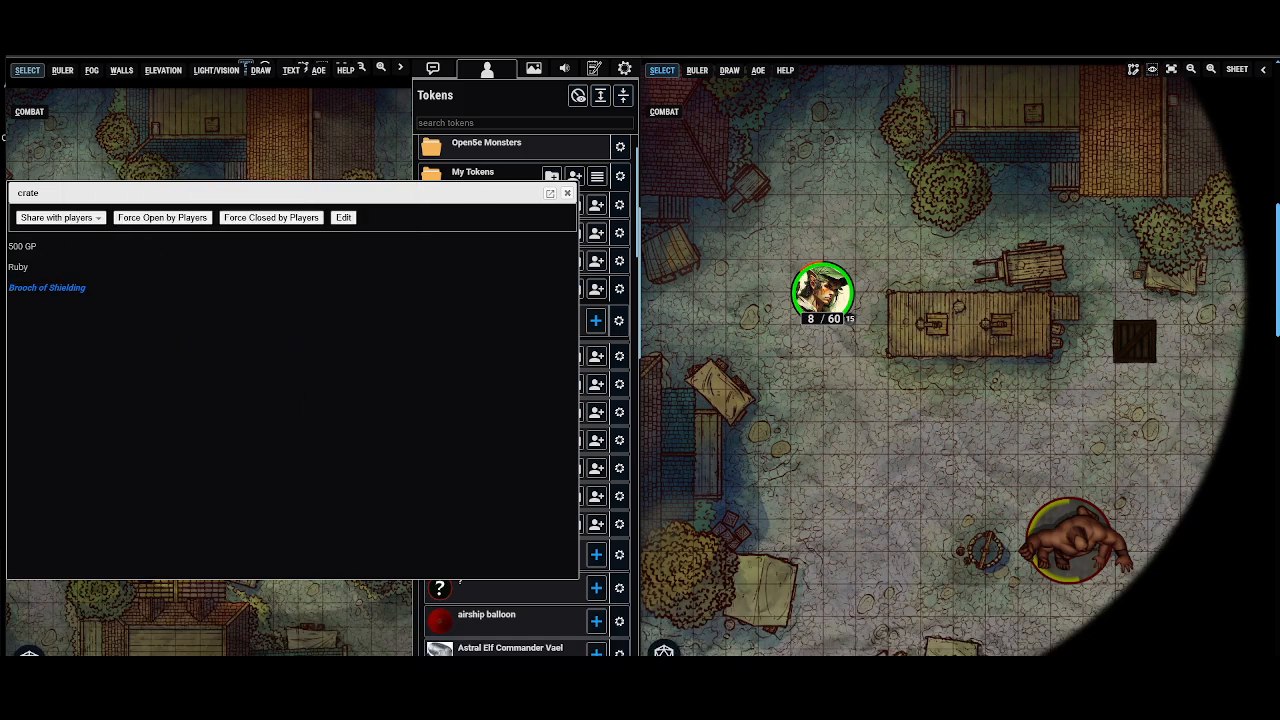
right_click(363, 288)
left_click(465, 519)
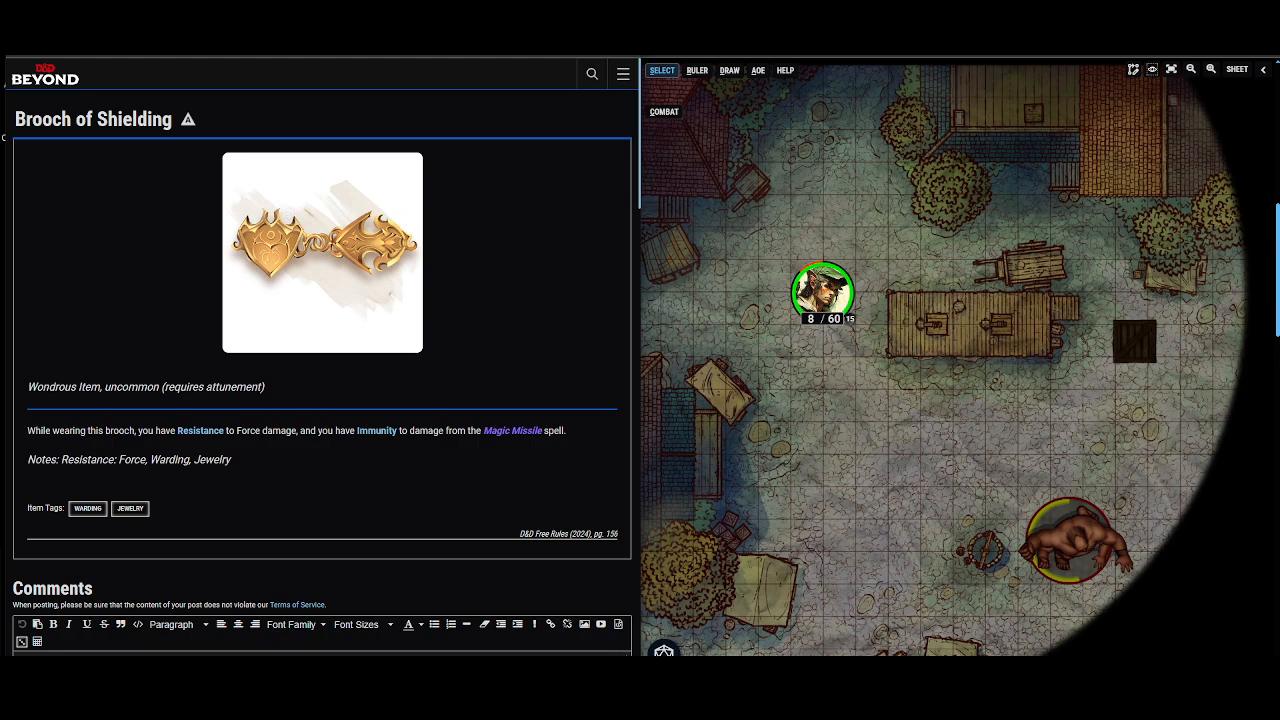
Step: Return the crate note to editing and delete the linked "Brooch of Shielding" line
left_click(343, 218)
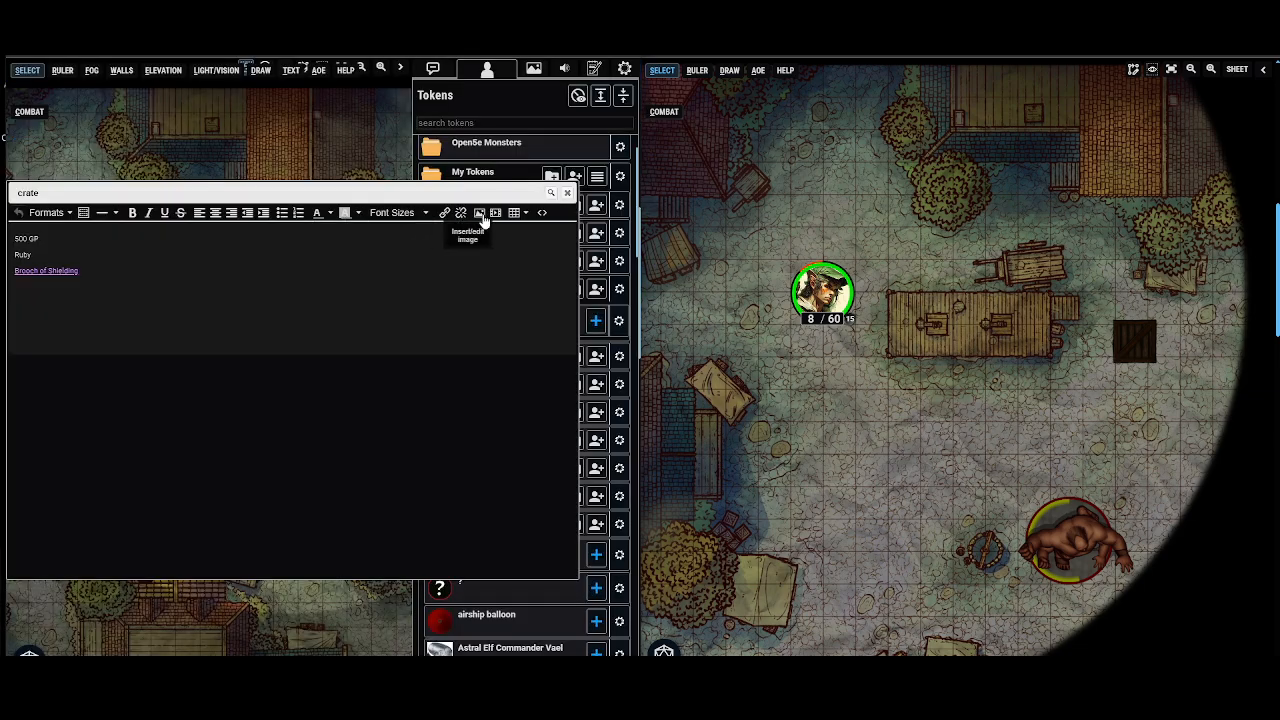
left_click(209, 278)
left_click_drag(206, 280, 8, 269)
left_click_drag(595, 199, 272, 226)
left_click(171, 291)
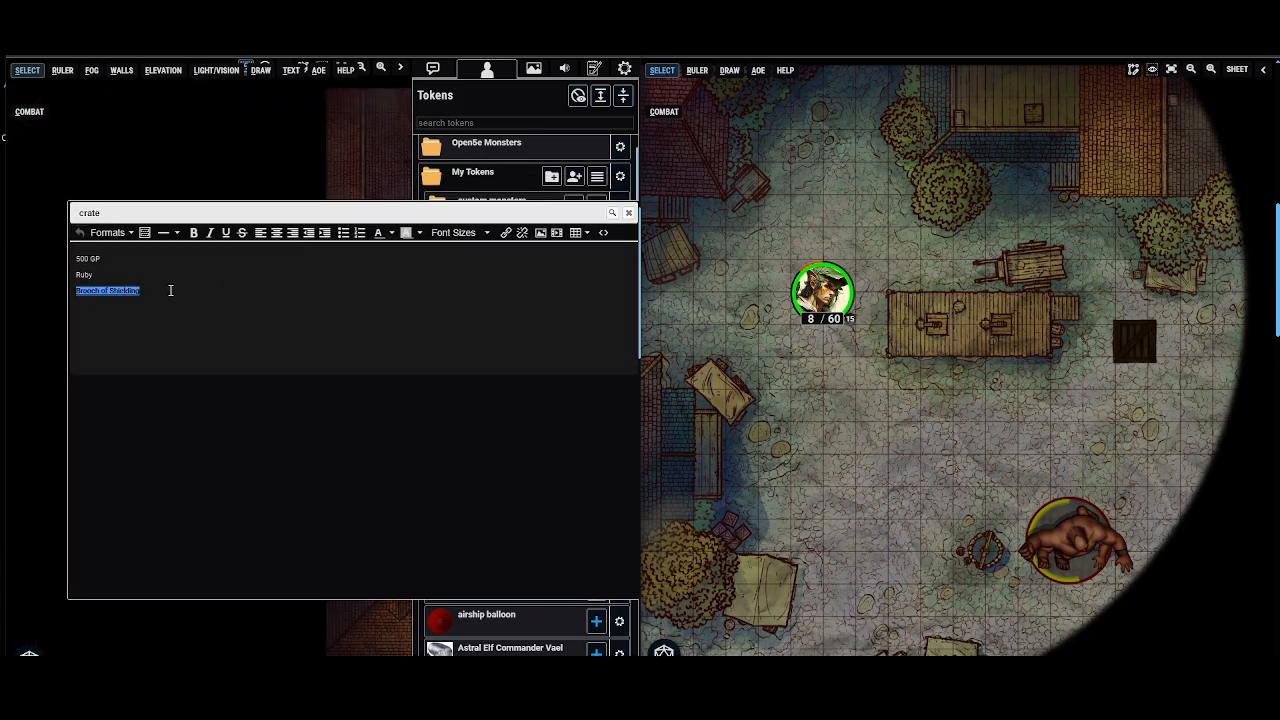
left_click_drag(201, 291, 77, 293)
key("BackSpace")
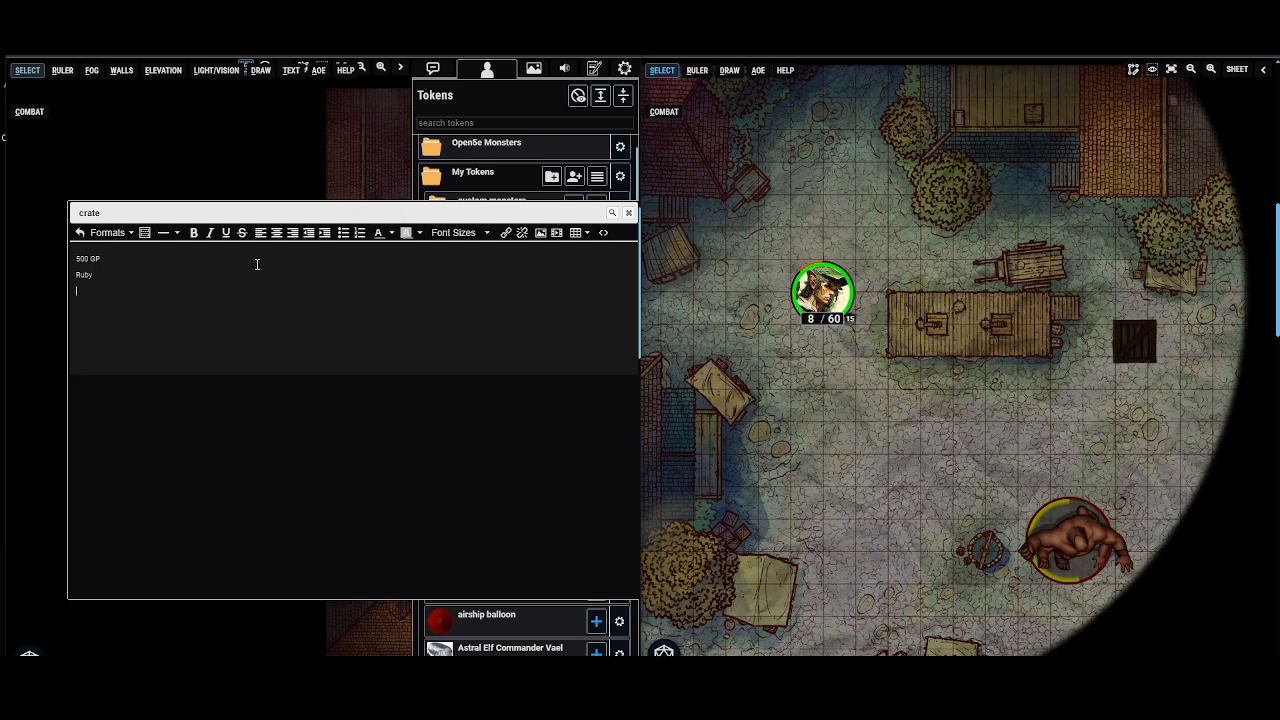
Step: Insert the brooch image below "Ruby" from the copied address, with the Magnify class and proportionally reduced dimensions
left_click(540, 234)
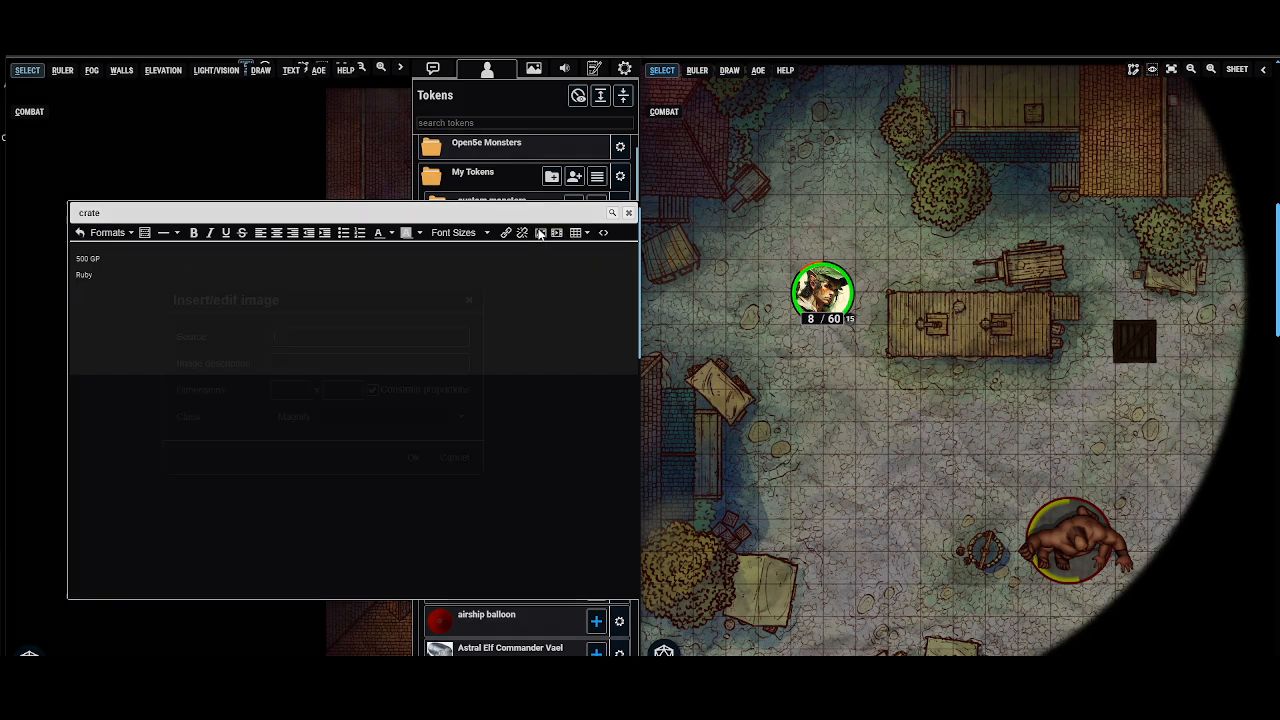
key("ctrl+v")
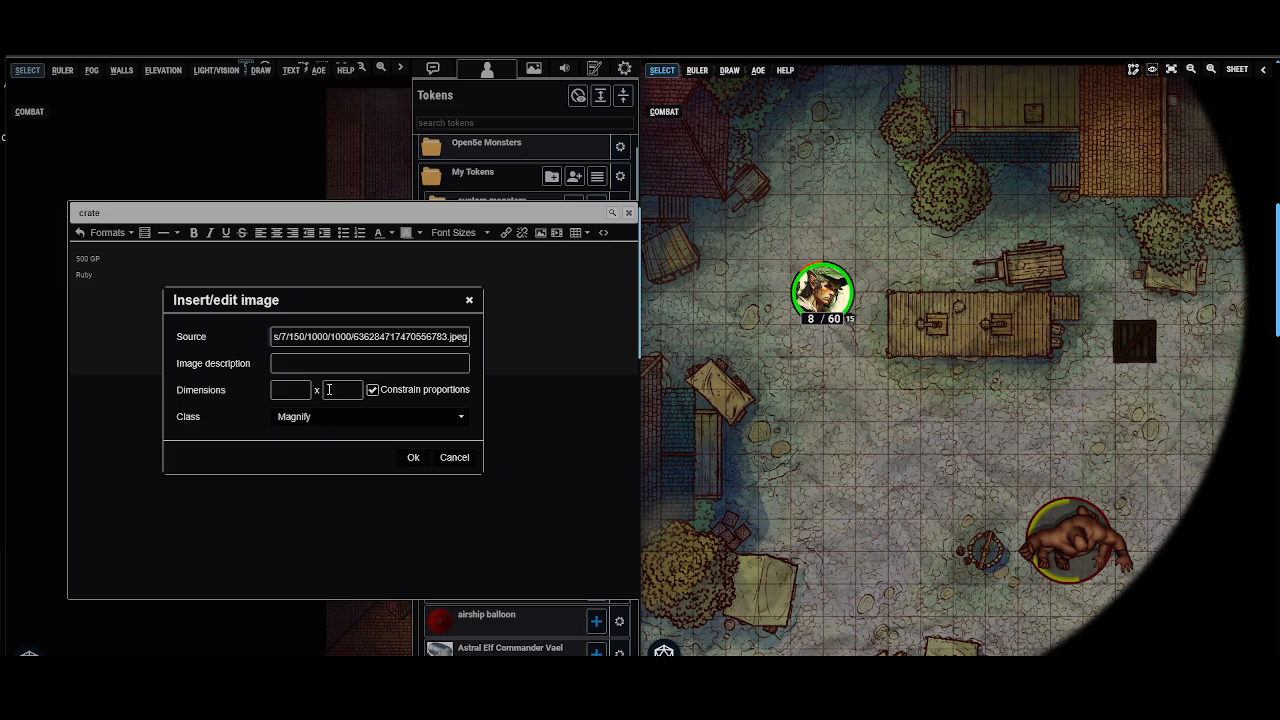
left_click(329, 389)
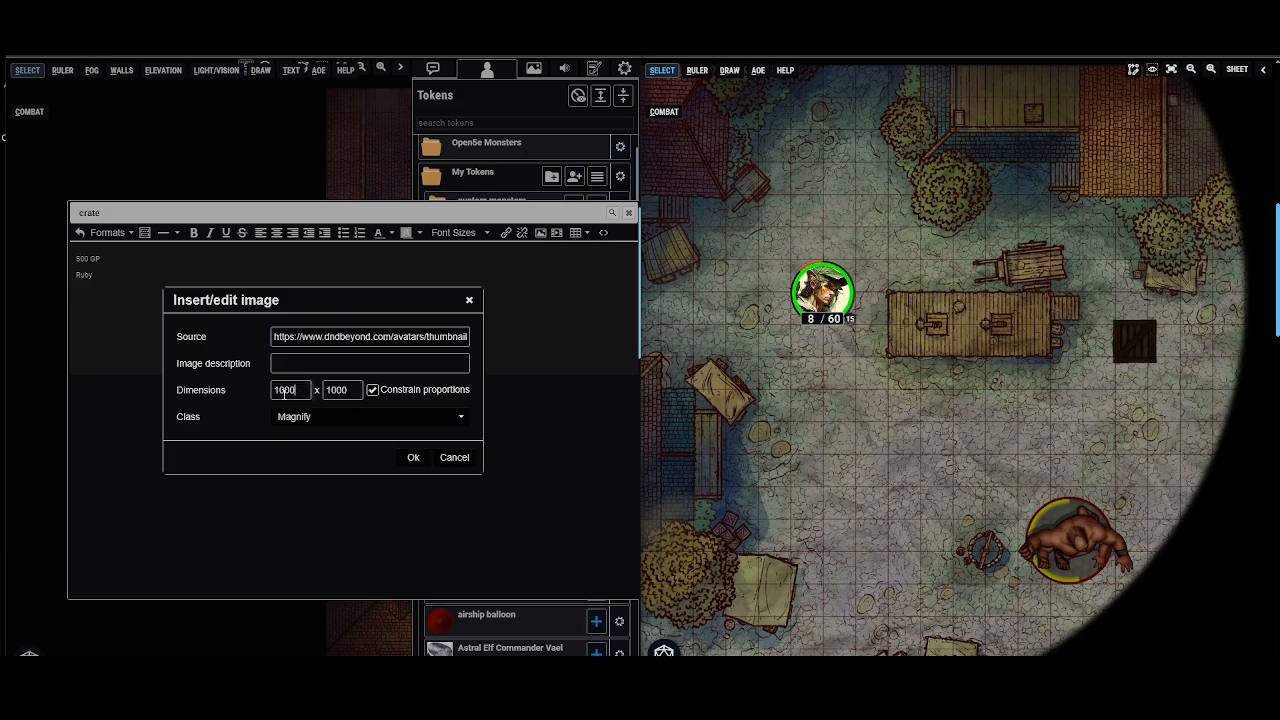
double_click(284, 390)
type("5")
left_click(238, 409)
left_click(400, 452)
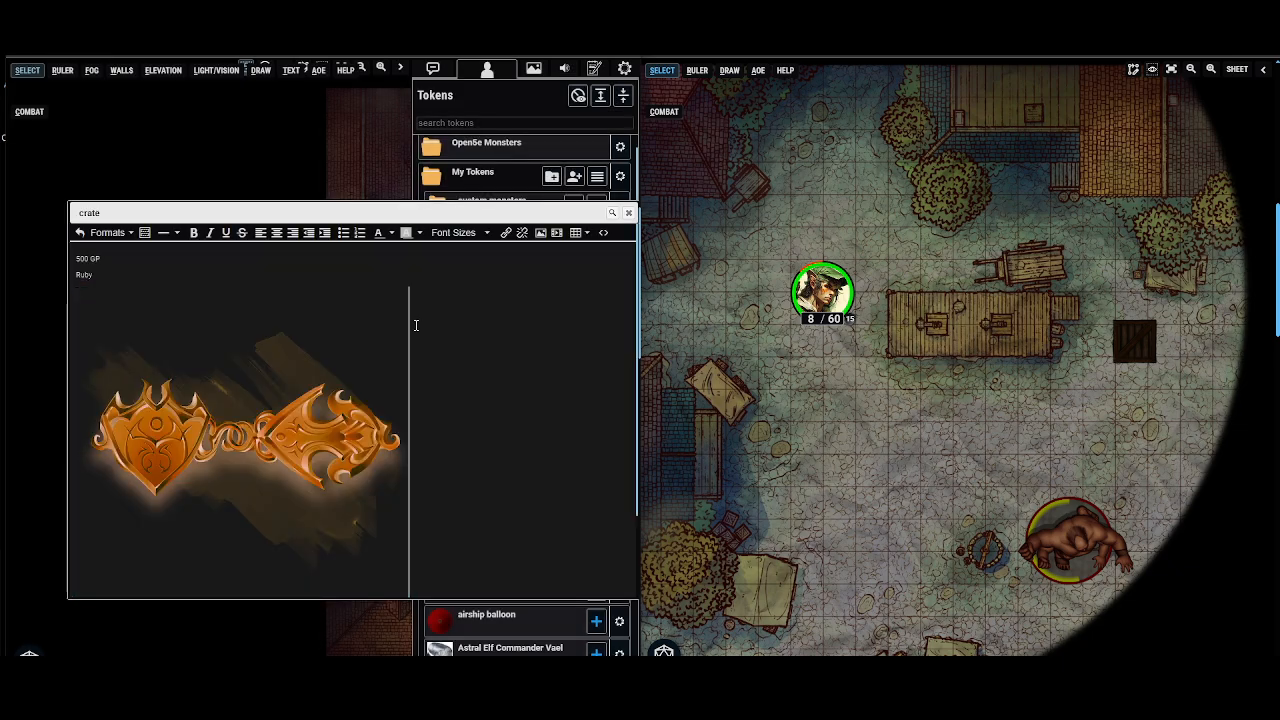
Step: Preview the crate note, share it with all players and close it
left_click(612, 214)
left_click_drag(353, 181, 413, 163)
left_click(118, 199)
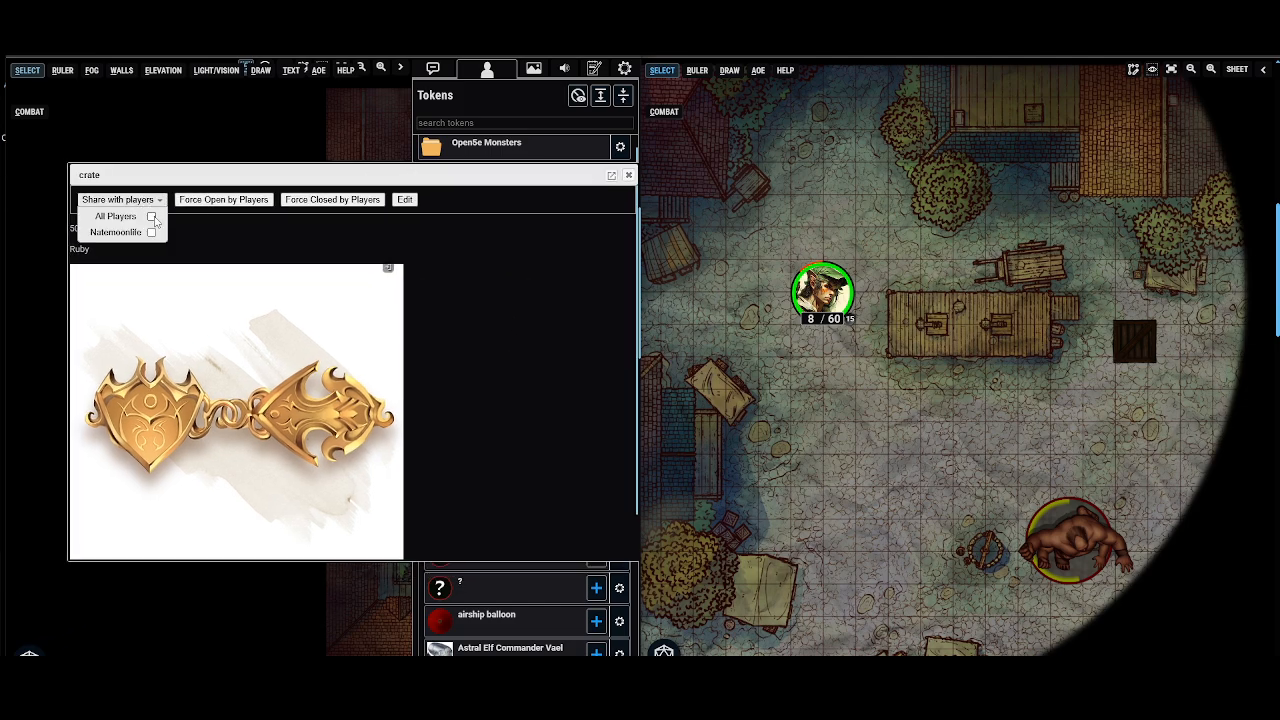
left_click(152, 217)
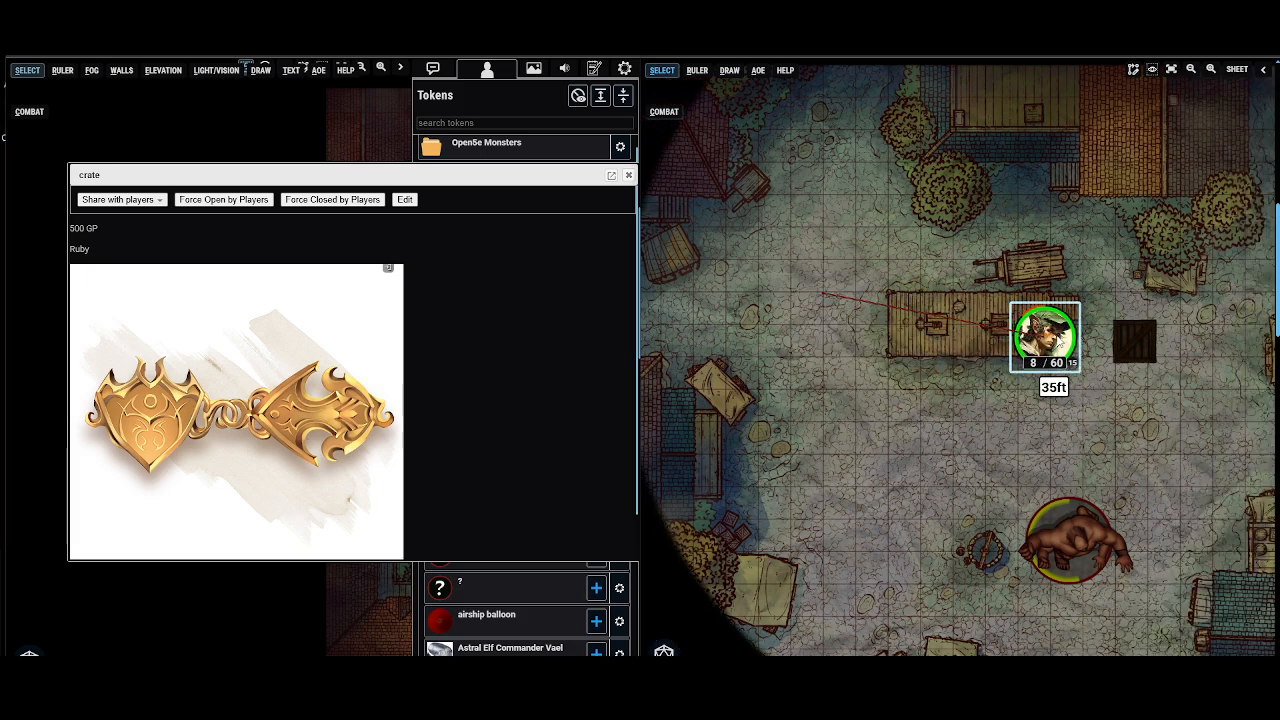
left_click(118, 199)
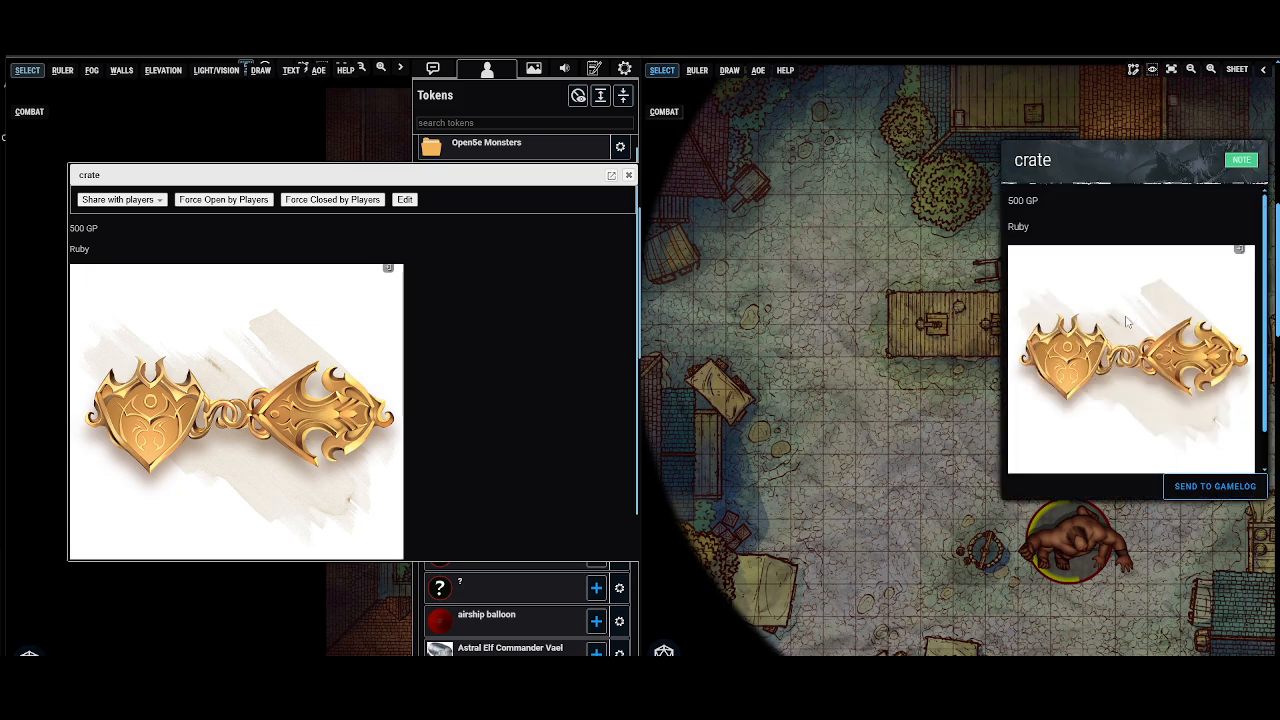
left_click(628, 176)
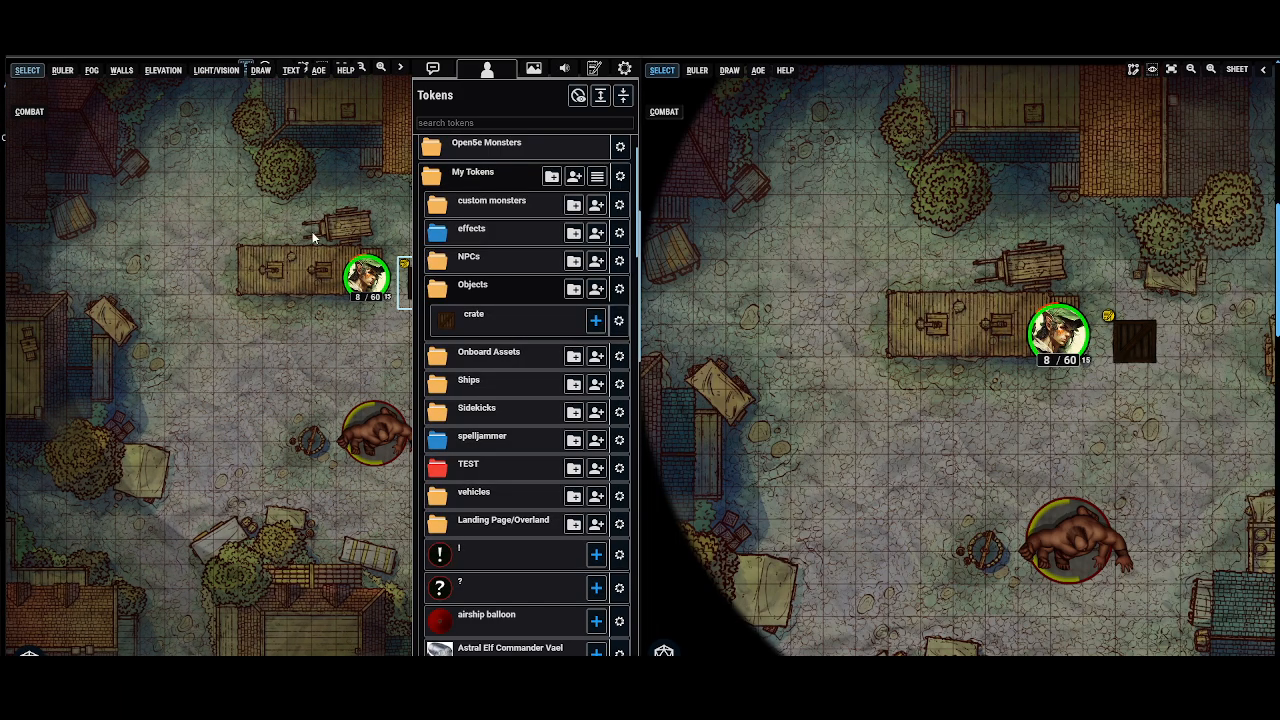
Step: Load the 06-01 Wildspace scene from the TEST folder for the DM and move the players to it
left_click(310, 238)
scroll(310, 238, "up", 1)
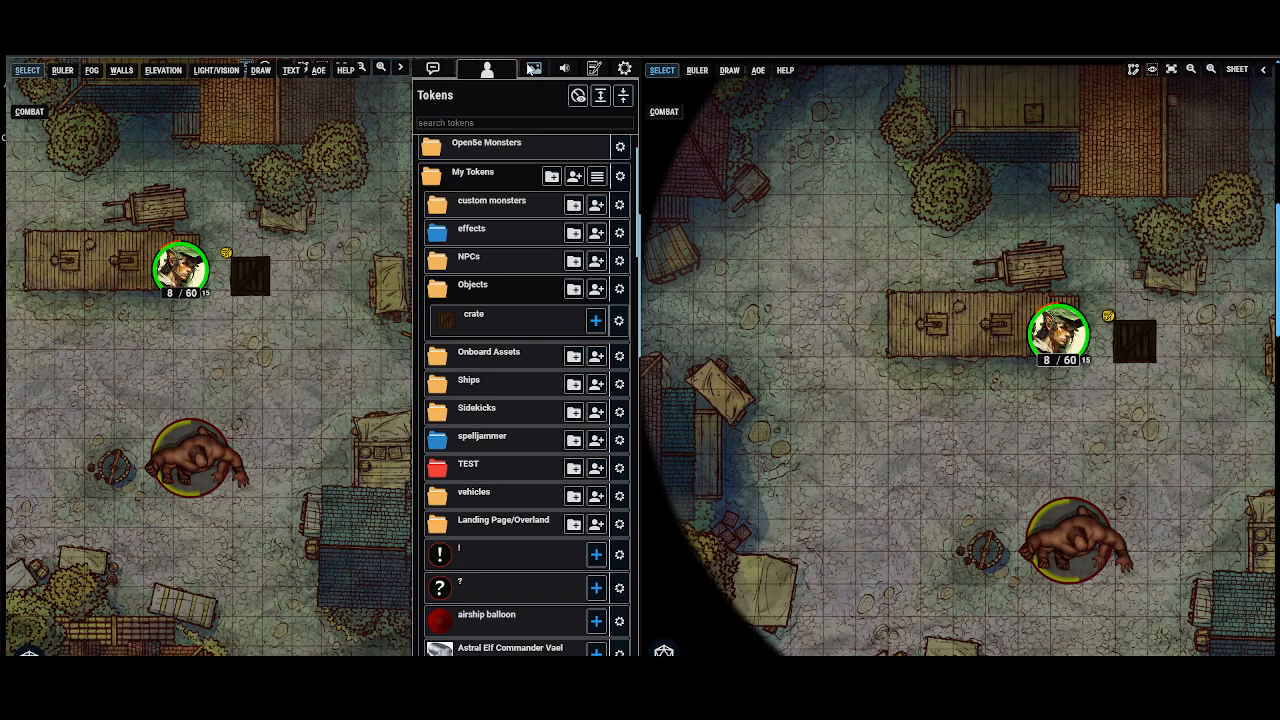
left_click(538, 68)
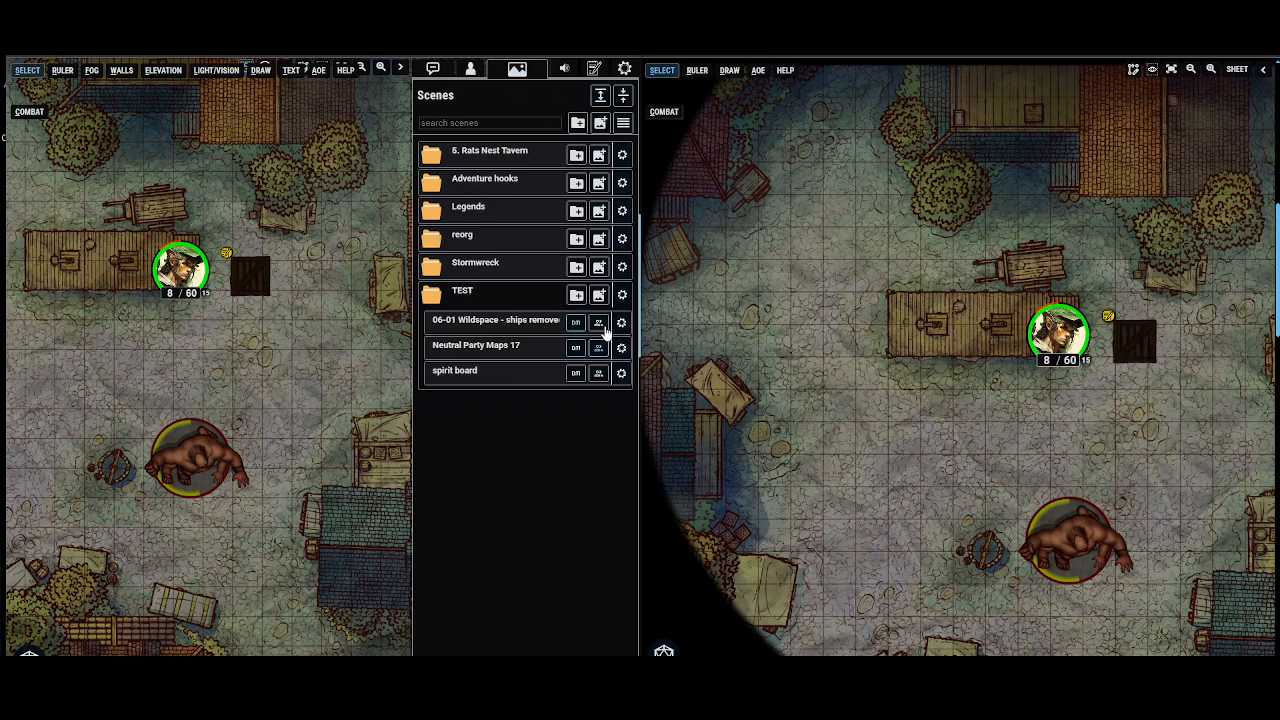
left_click(600, 325)
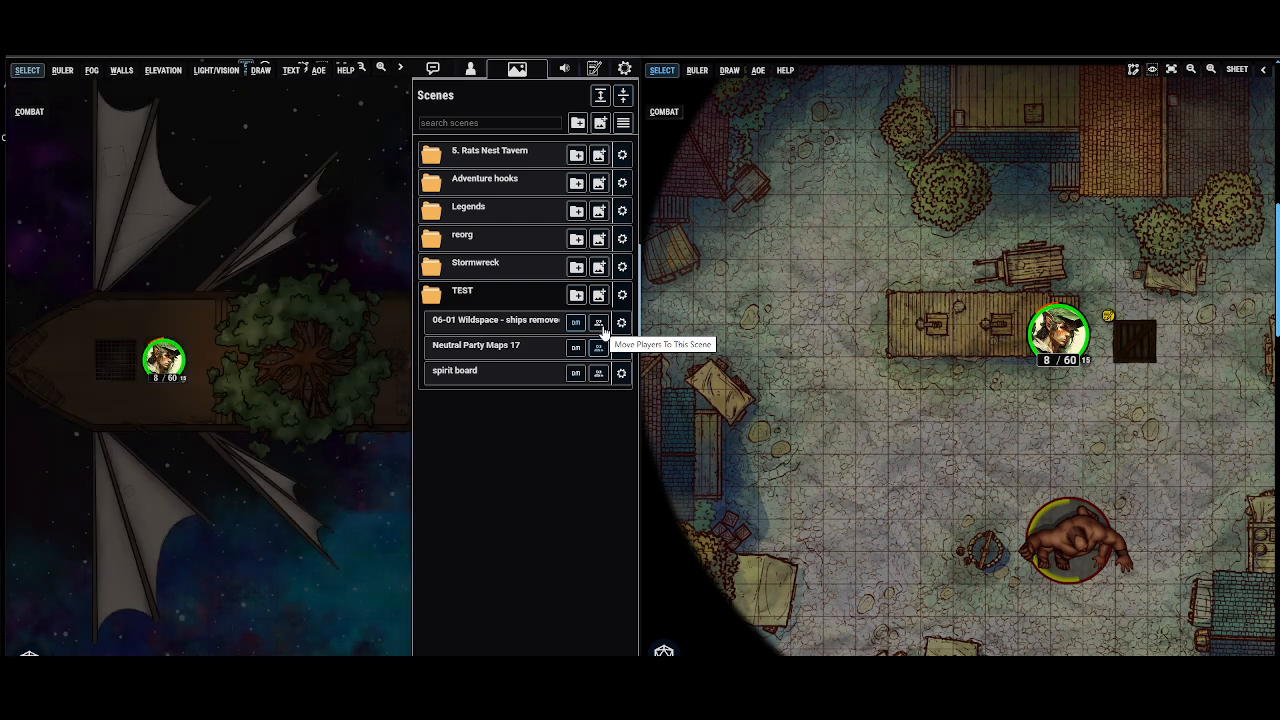
left_click(600, 325)
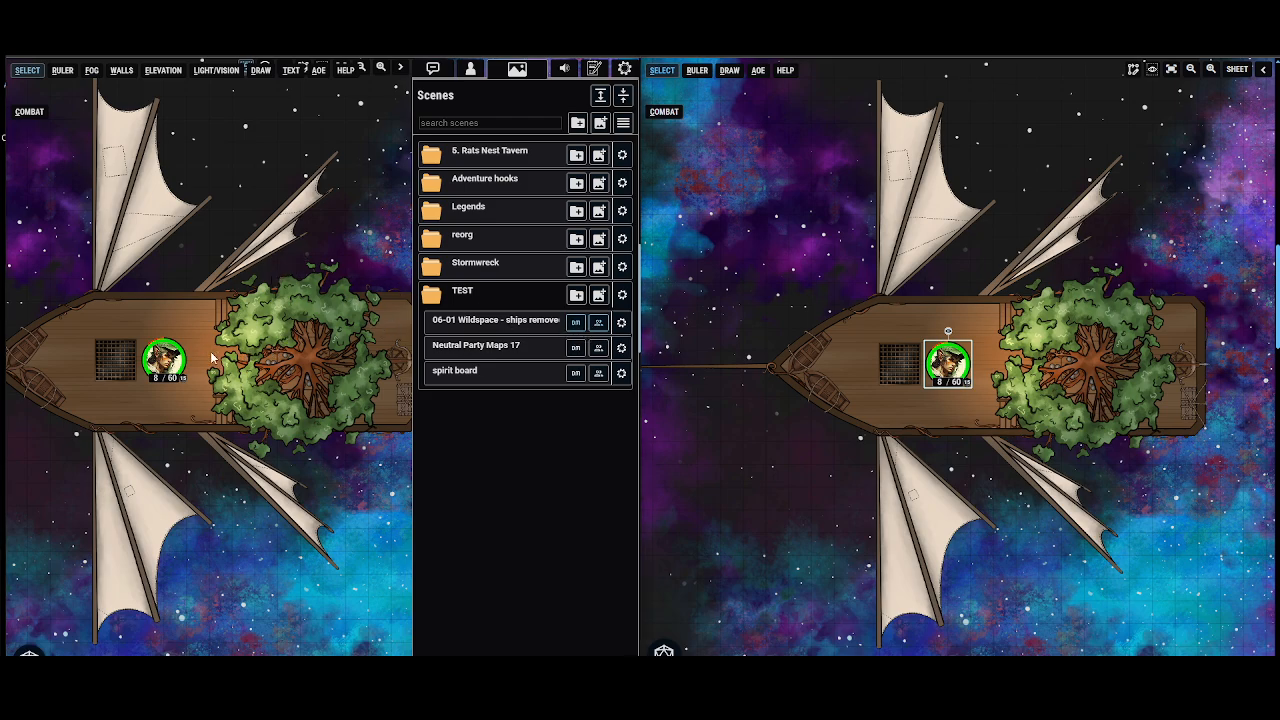
Step: Move the living ship token 5 ft east beneath the character token
left_click(150, 352)
scroll(952, 298, "down", 1)
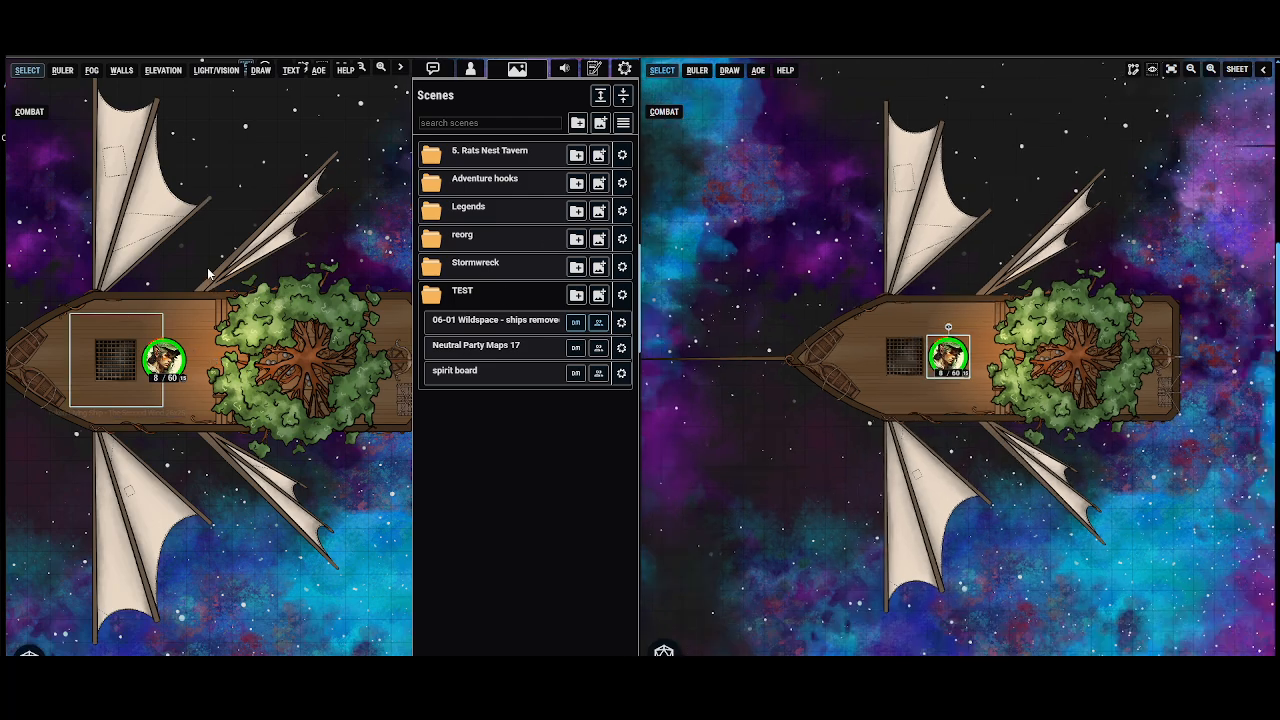
scroll(214, 258, "down", 3)
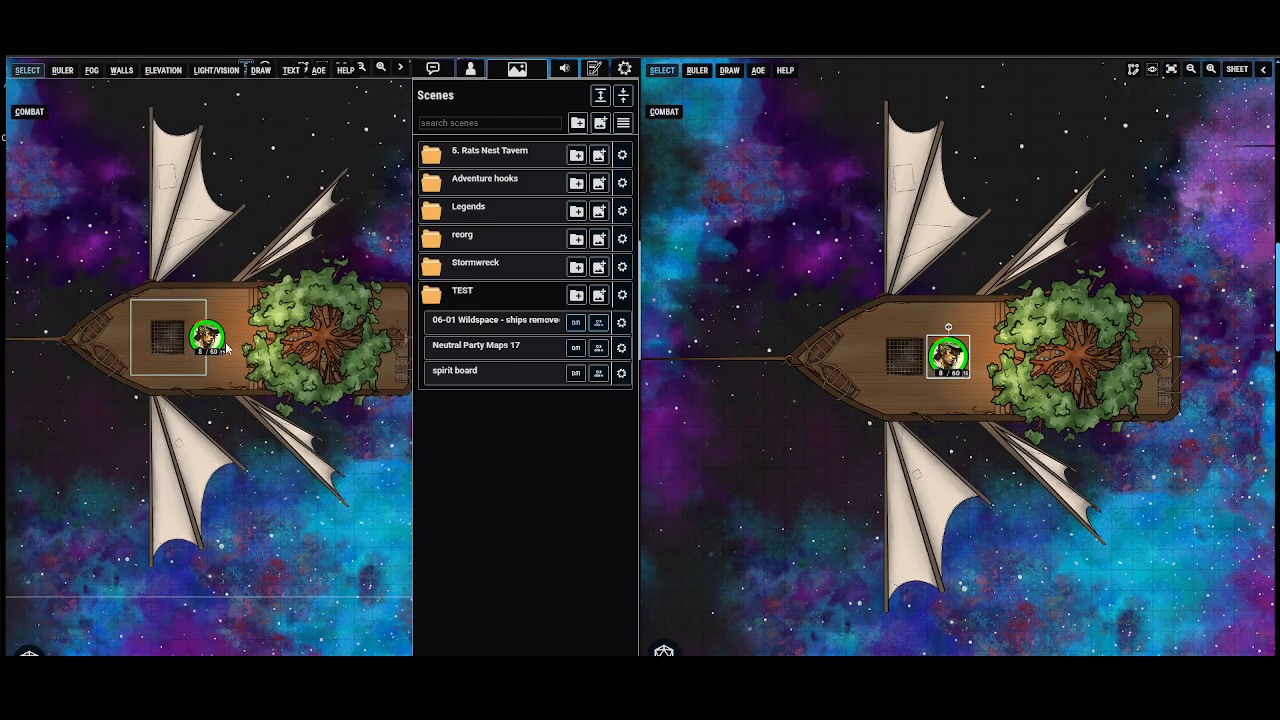
left_click_drag(156, 402, 195, 350)
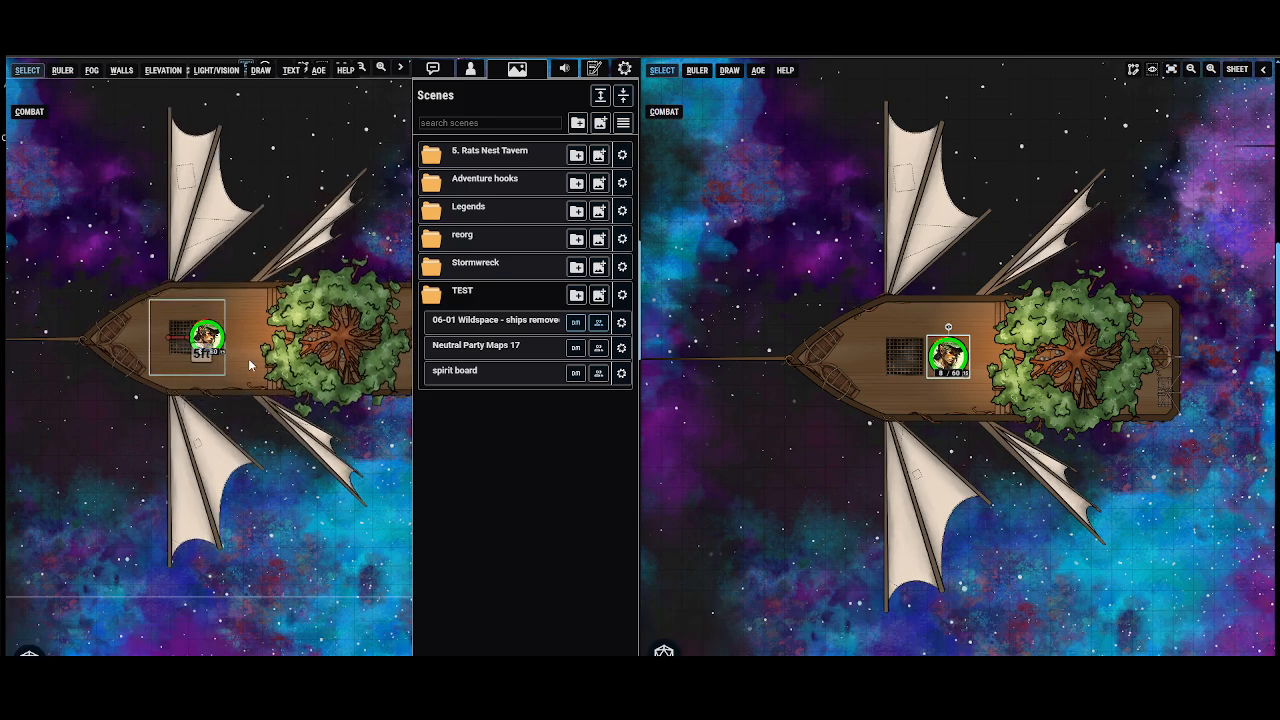
Step: View the living ship token's statblock, including its Ballista and Blunt Ram sections, and close it
right_click(163, 332)
left_click(155, 333)
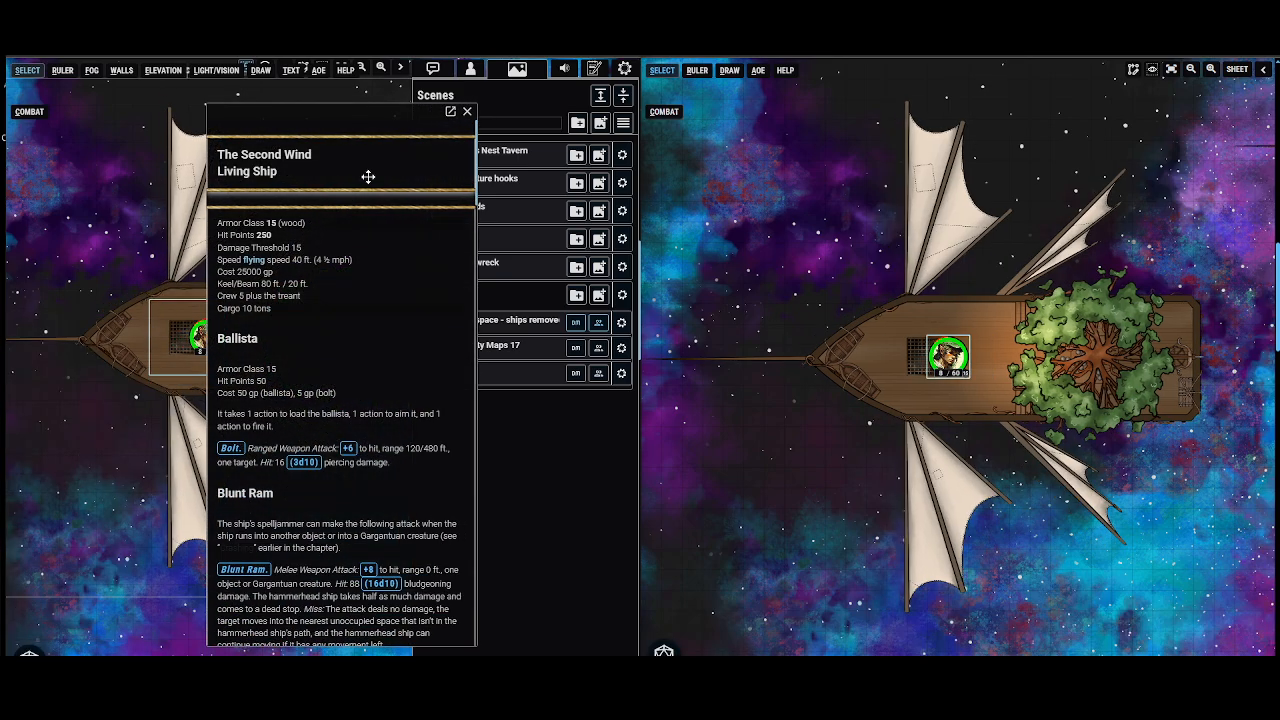
left_click_drag(390, 111, 315, 99)
scroll(360, 187, "down", 2)
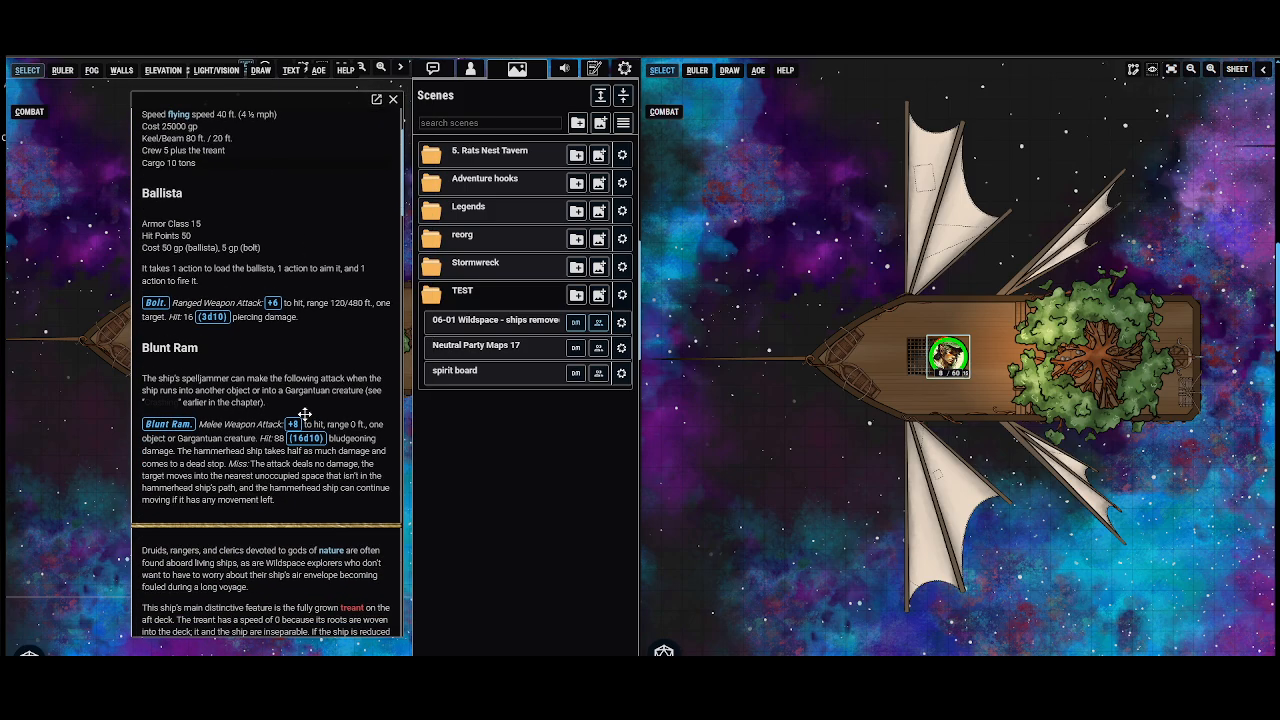
scroll(360, 187, "up", 2)
left_click(394, 101)
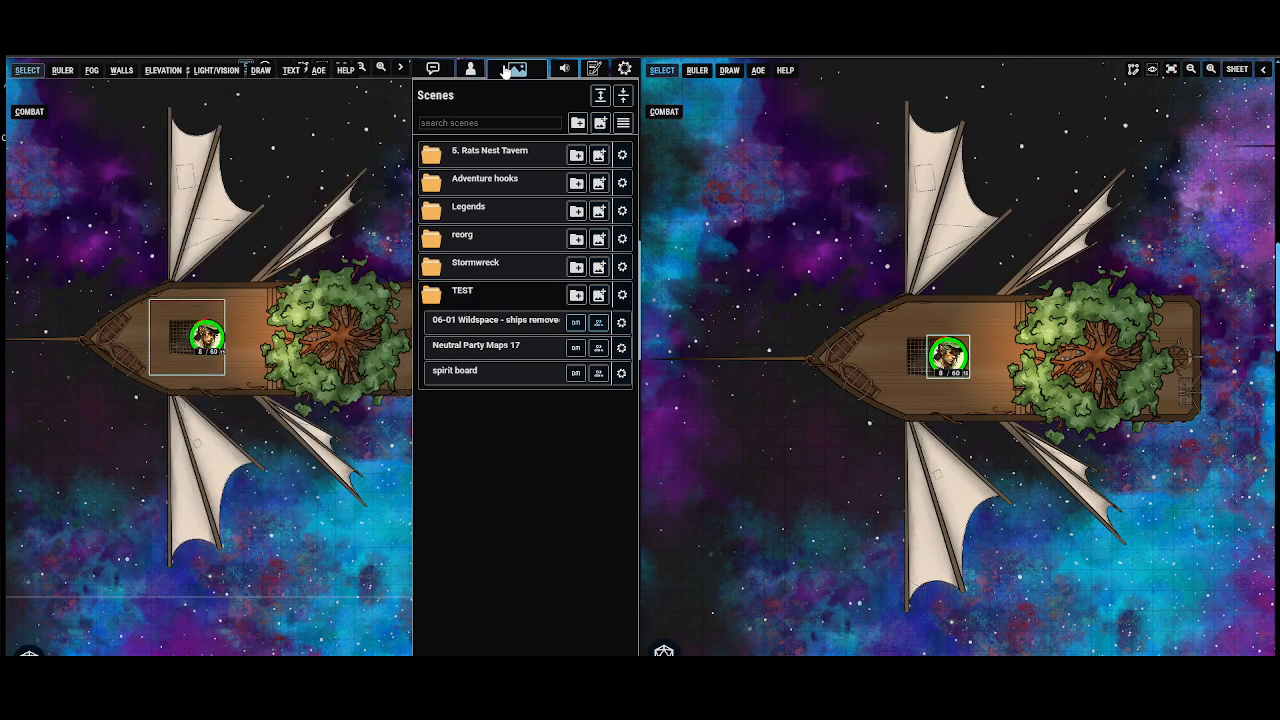
Step: Open the custom statblock of "Token Living Ship - The Second Wind 26x25" from the Ships folder for editing
left_click(470, 68)
left_click(537, 300)
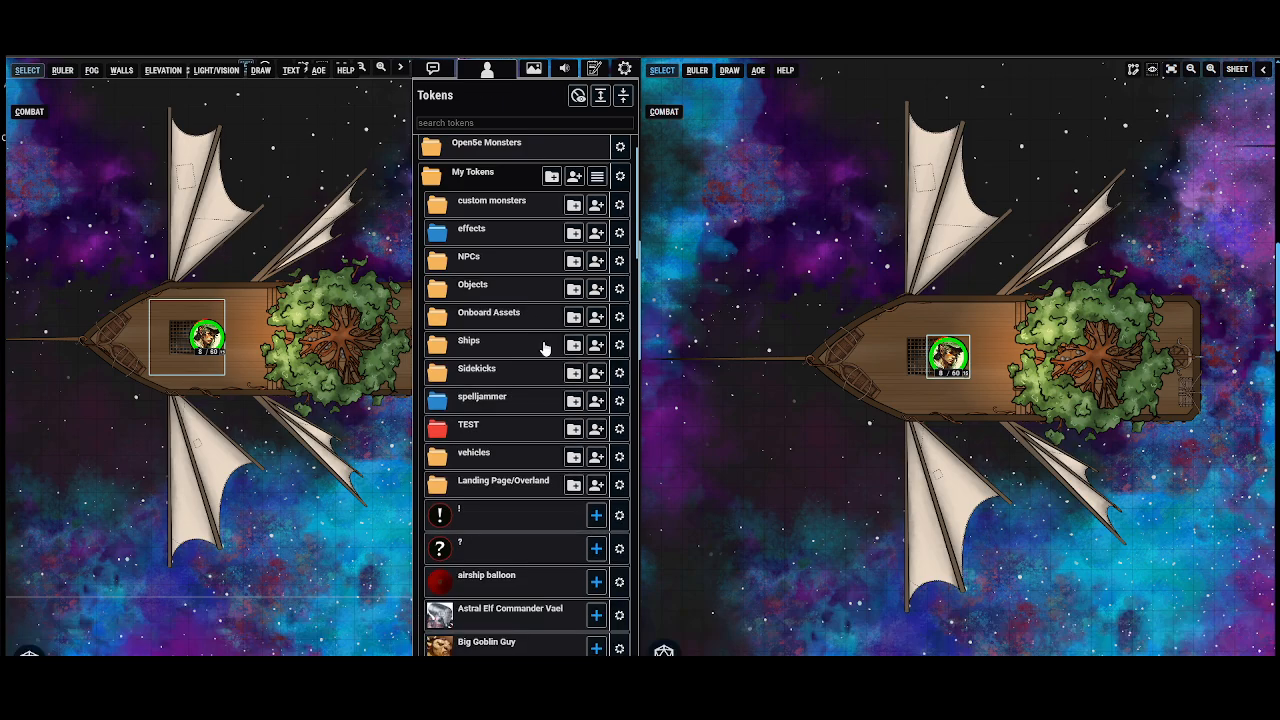
scroll(531, 440, "down", 2)
scroll(493, 410, "up", 2)
left_click(496, 345)
scroll(572, 433, "down", 1)
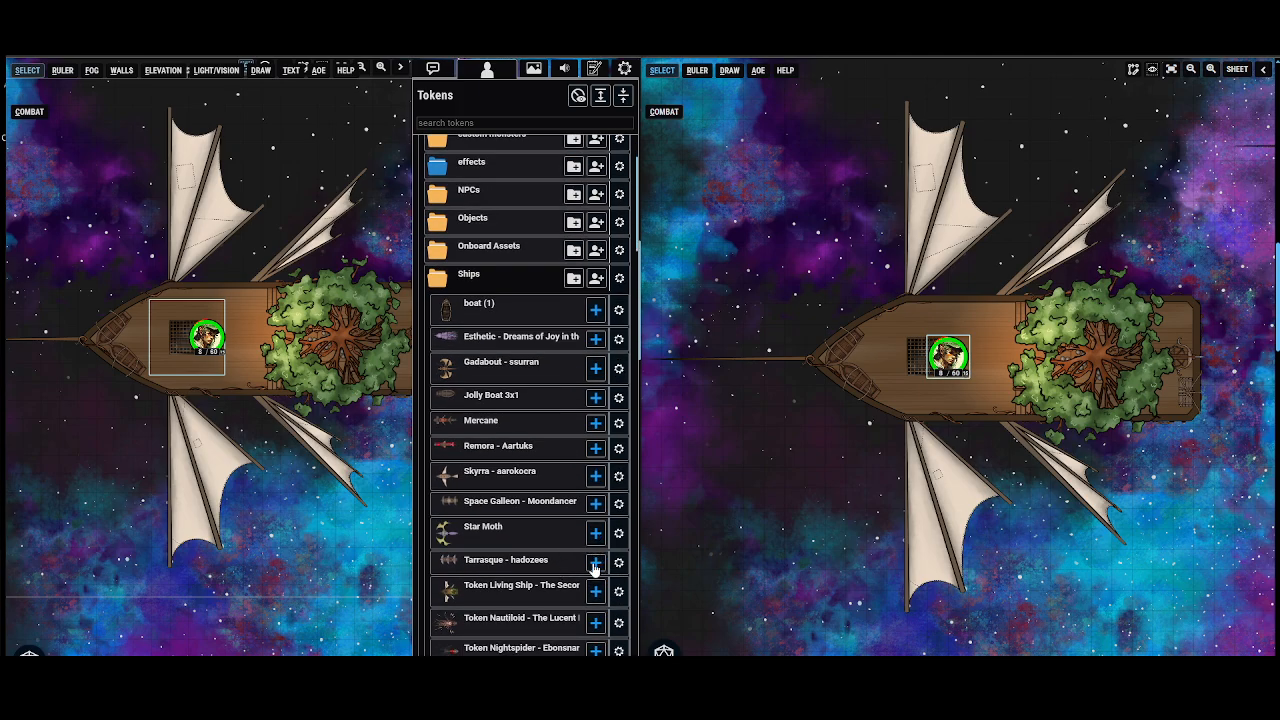
scroll(596, 575, "down", 1)
left_click(618, 526)
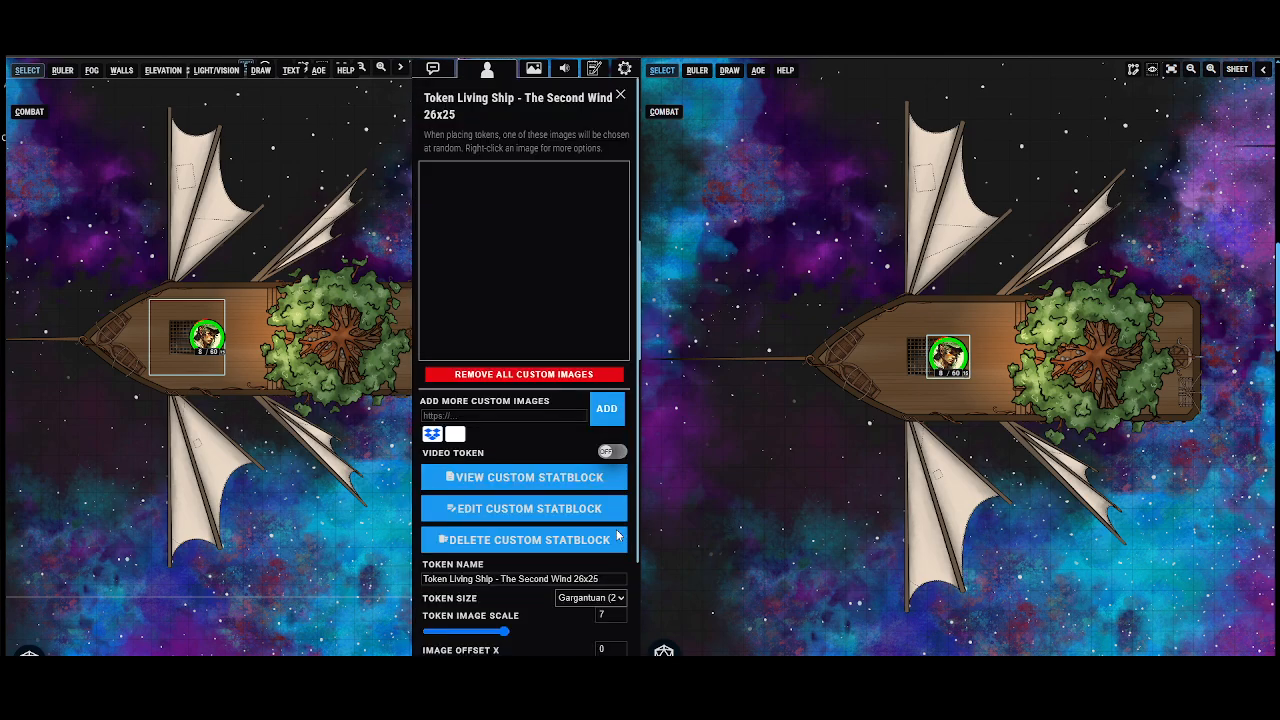
left_click(522, 509)
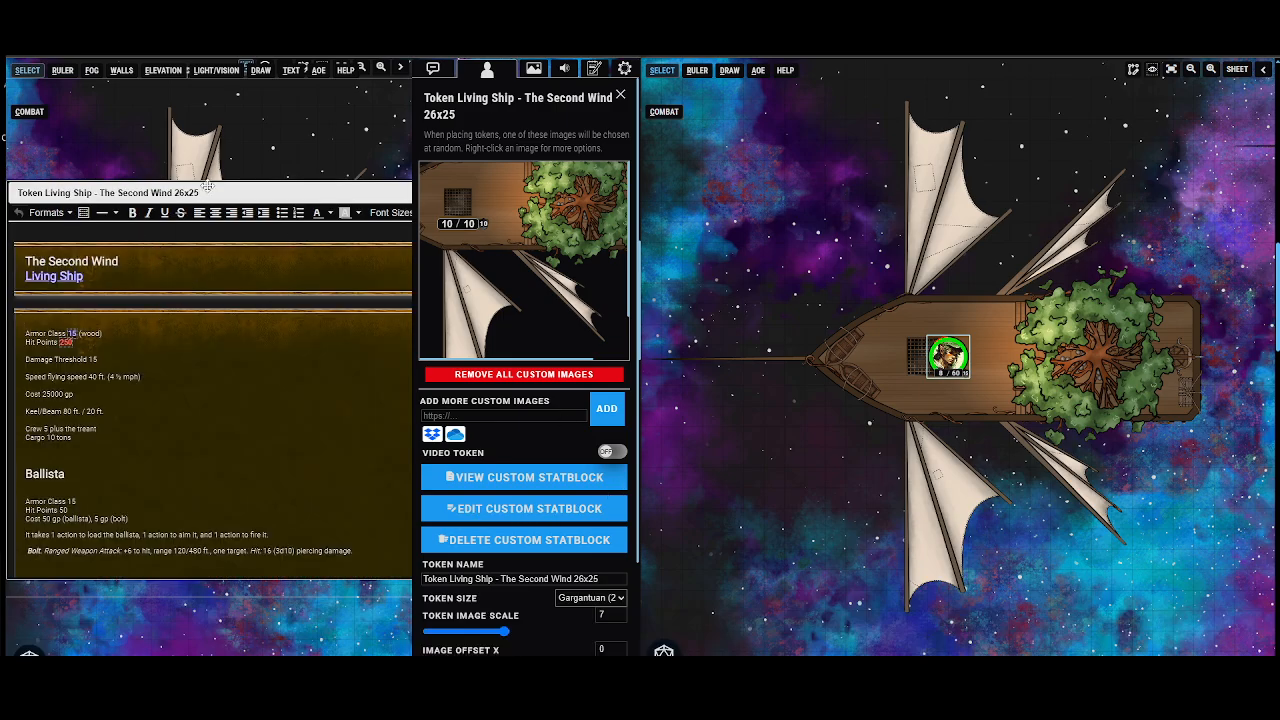
Step: Select the whole ship statblock and examine the container formats offered, such as Stat Block Paper (2 Column)
left_click_drag(205, 188, 205, 172)
key("ctrl+a")
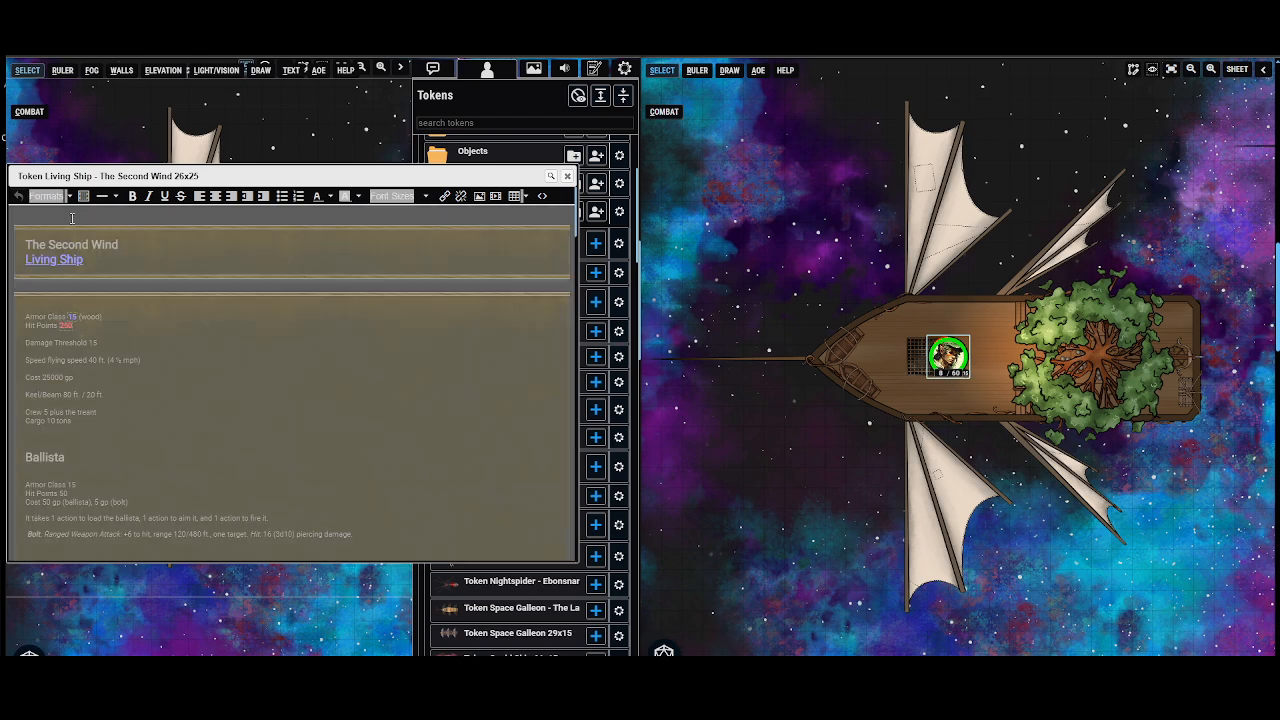
left_click(55, 197)
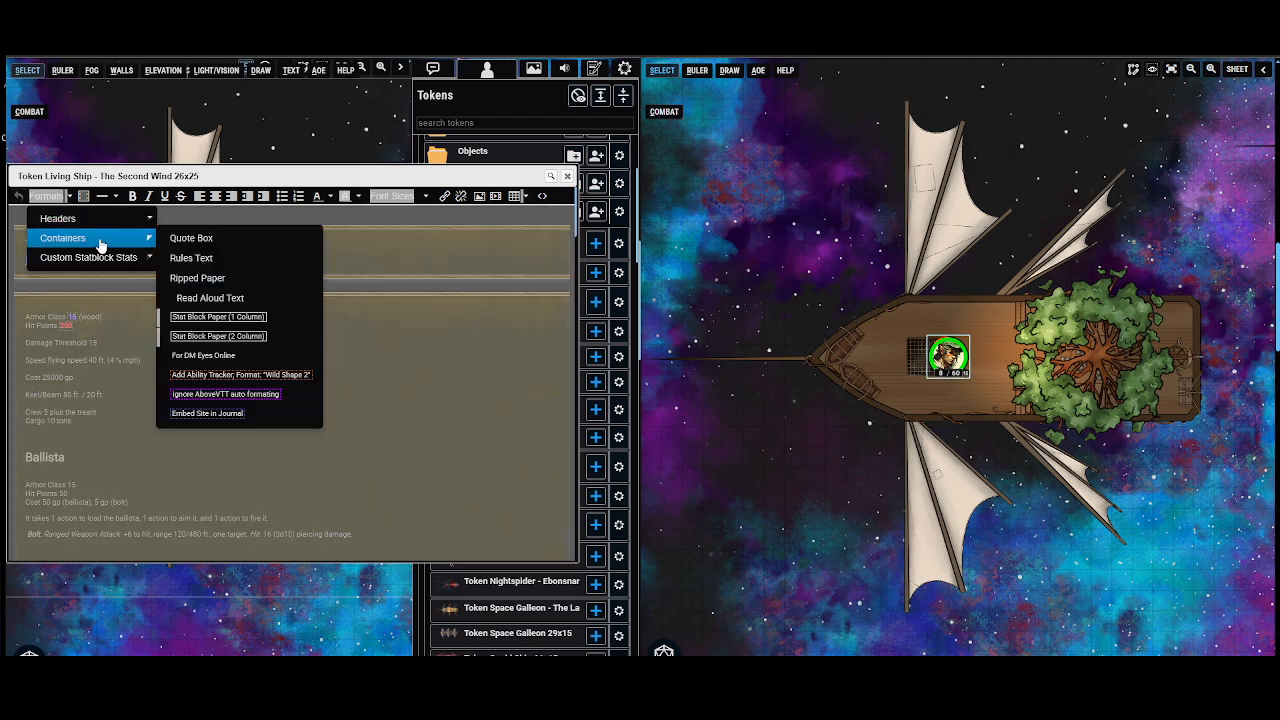
mouse_move(100, 262)
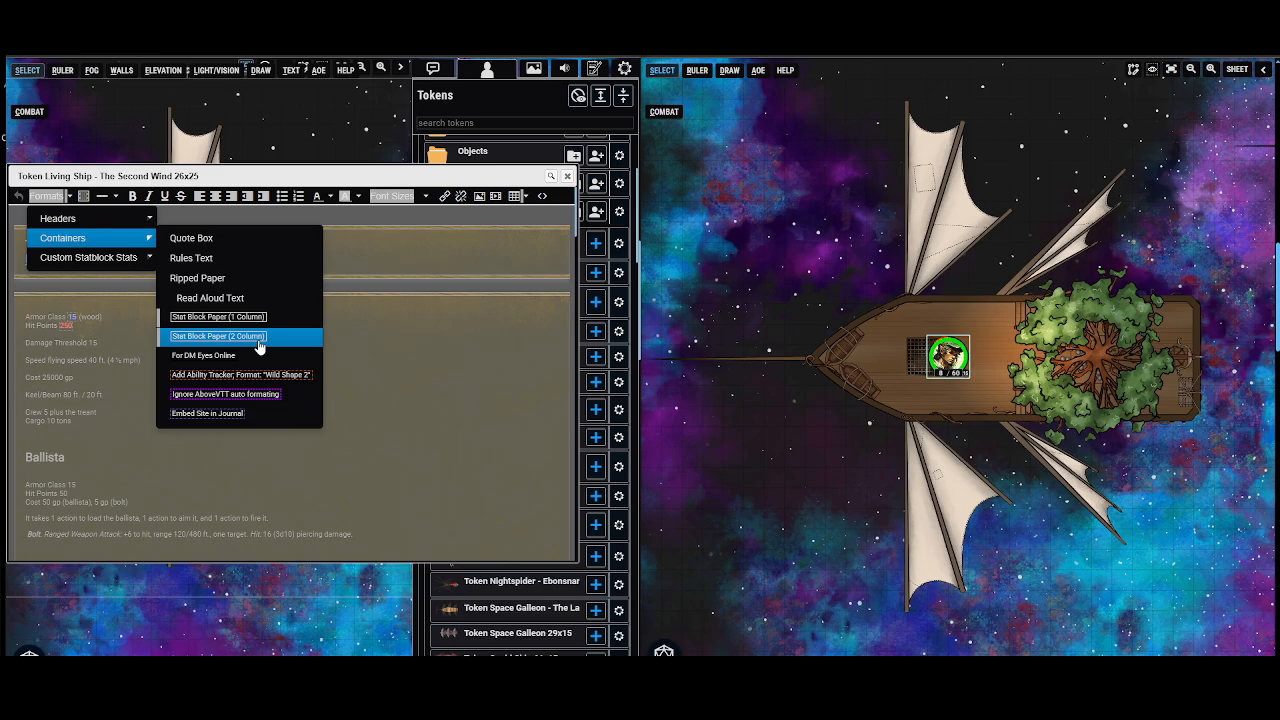
left_click(421, 281)
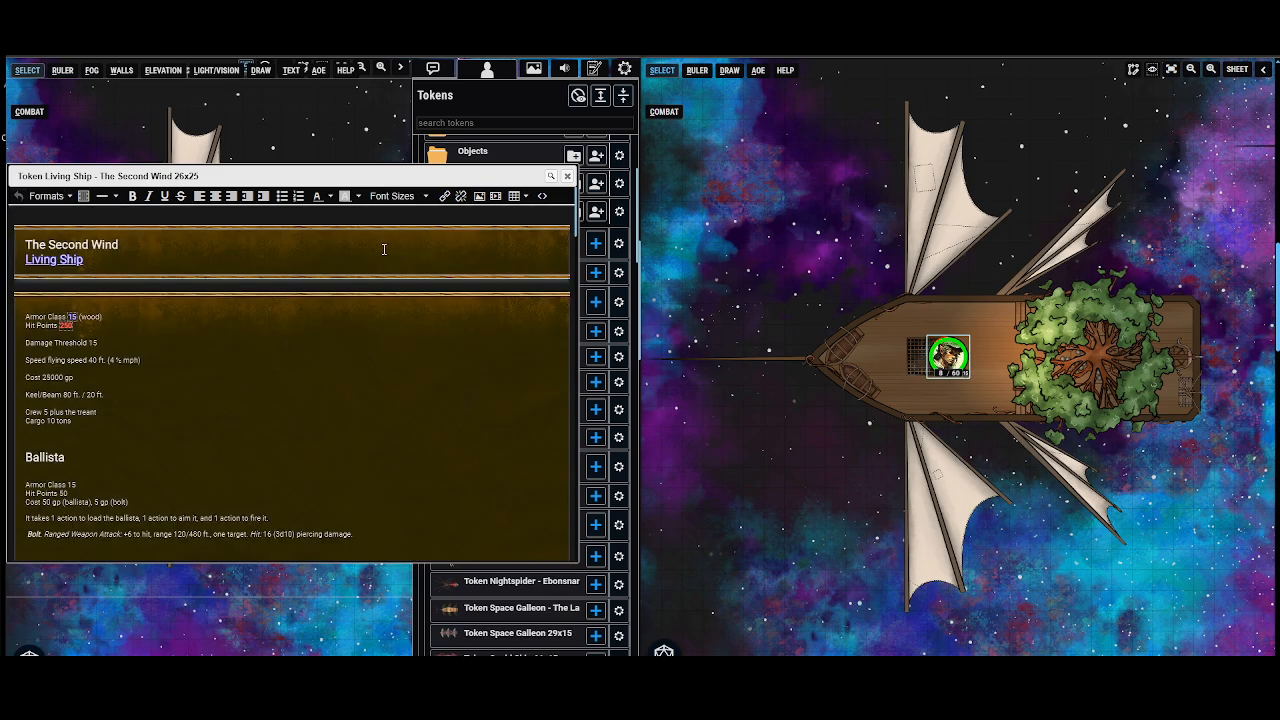
Step: Review the ship statblock's source text down to the living ship description and preview the formatted result
scroll(211, 319, "down", 3)
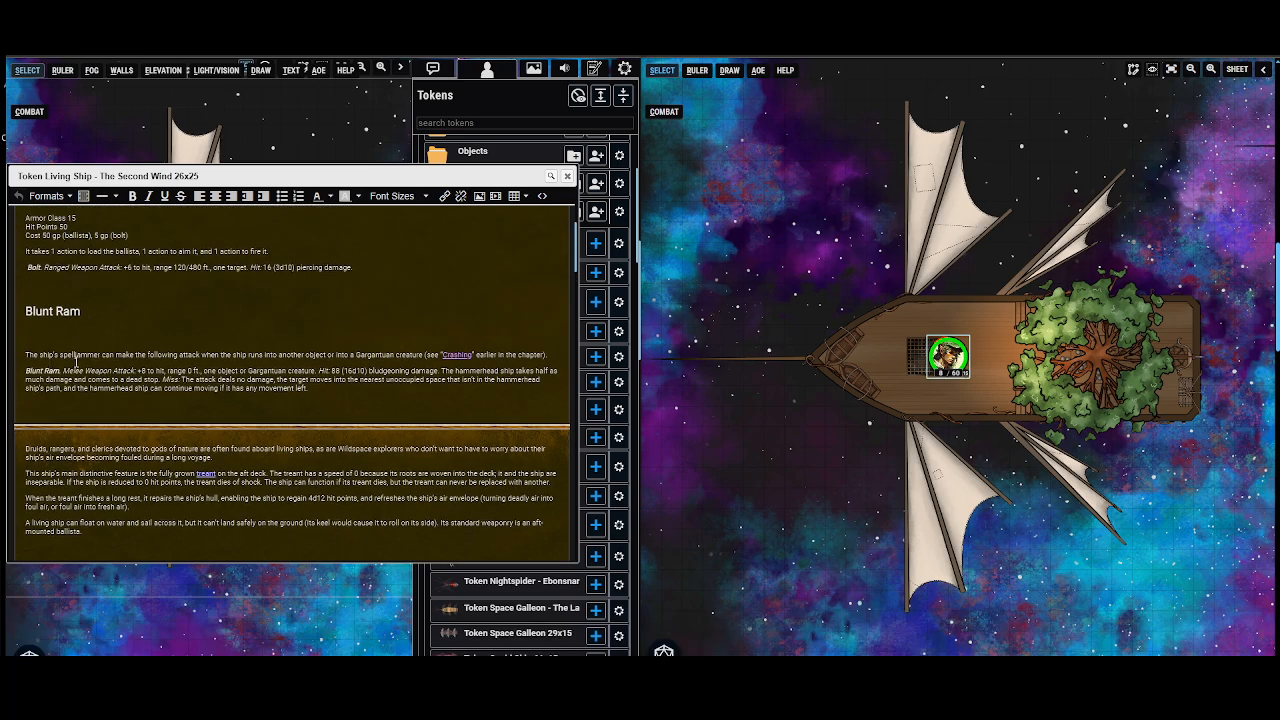
scroll(300, 305, "up", 3)
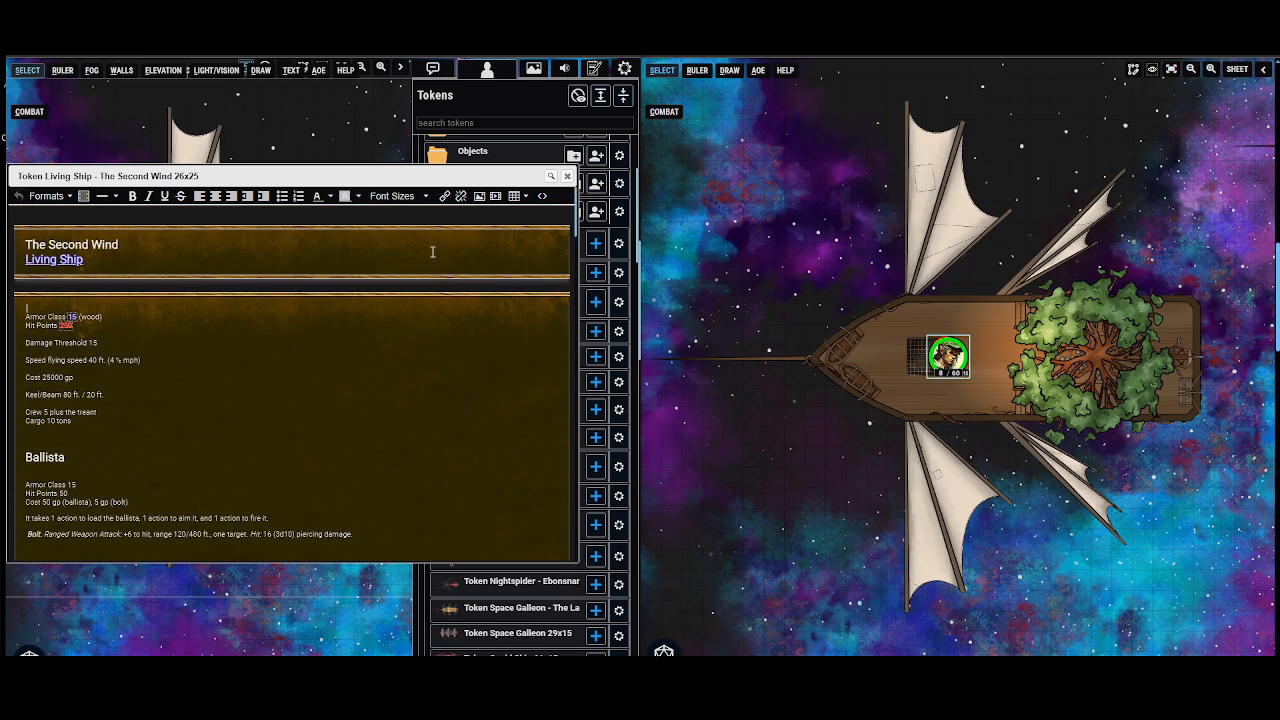
left_click(551, 179)
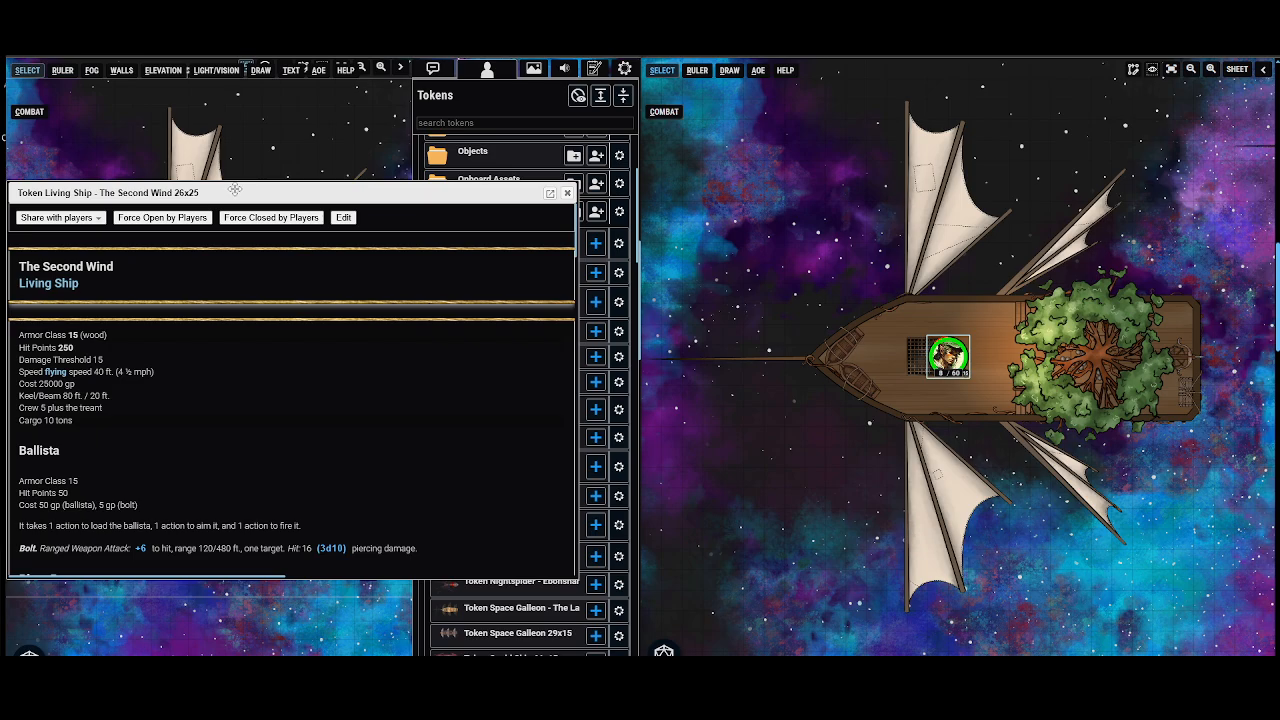
Step: Review the formatted ship statblock, including the flying rule tooltip and Blunt Ram section, and close it
left_click_drag(235, 172, 252, 131)
scroll(119, 252, "down", 1)
scroll(119, 252, "up", 1)
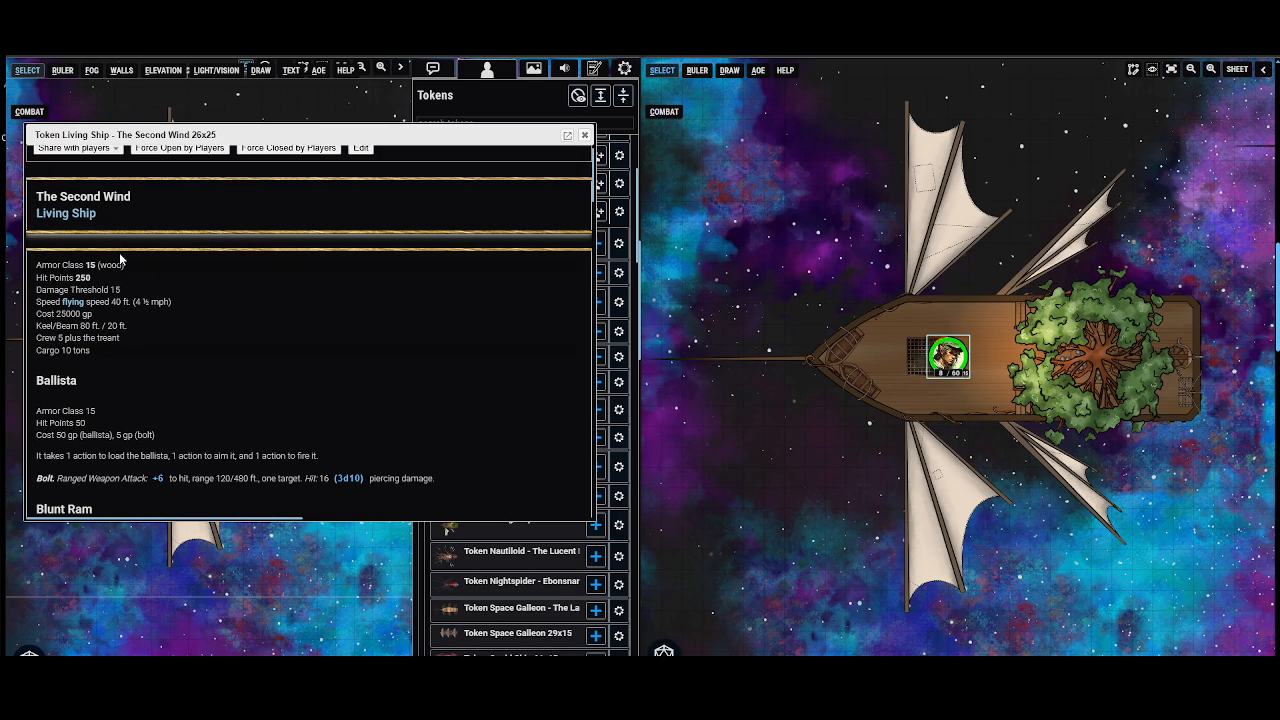
scroll(122, 337, "down", 2)
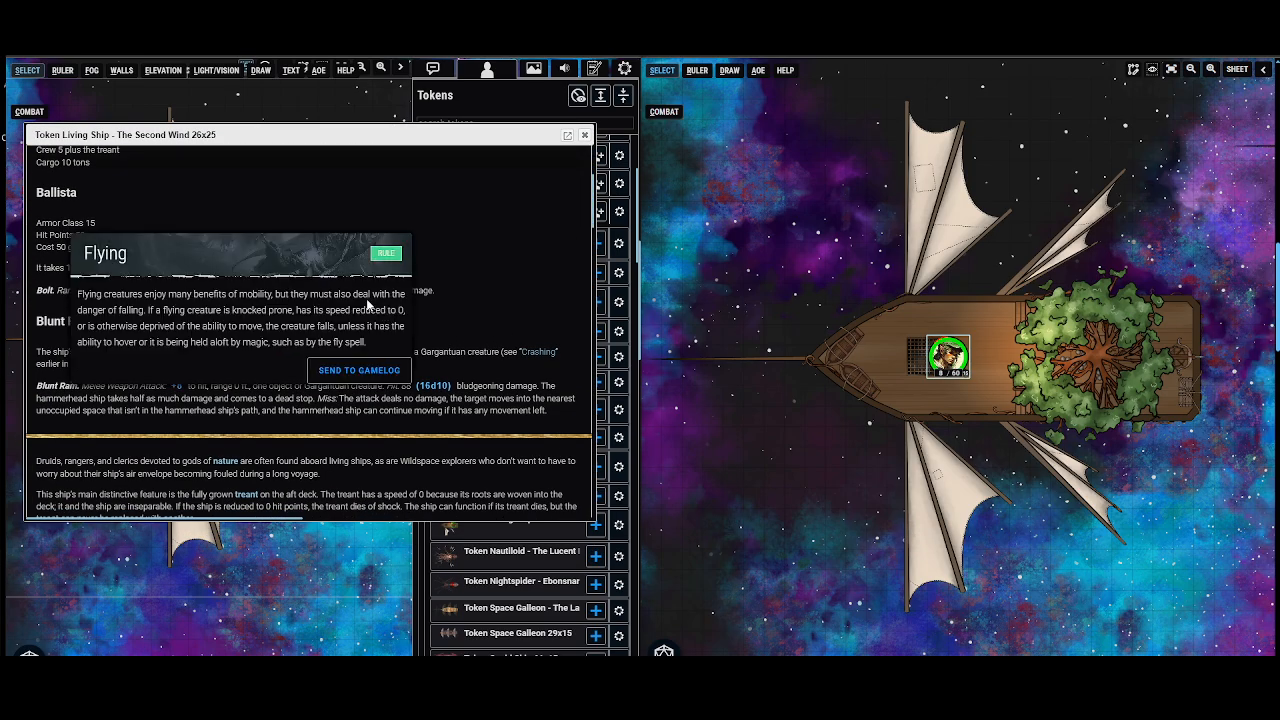
left_click(584, 134)
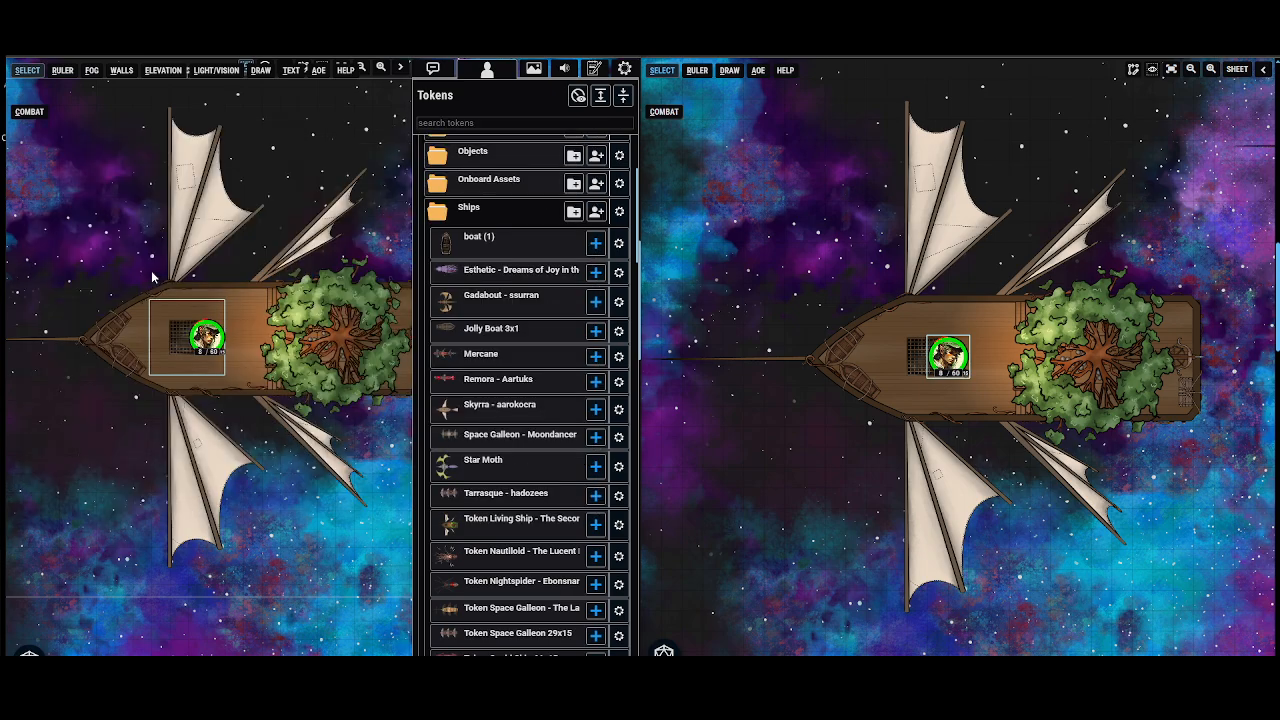
Step: Give the Token Living Ship - The Second Wind 26x25 a custom size of 140 ft with an image scale of 1
left_click(357, 287)
scroll(214, 316, "down", 2)
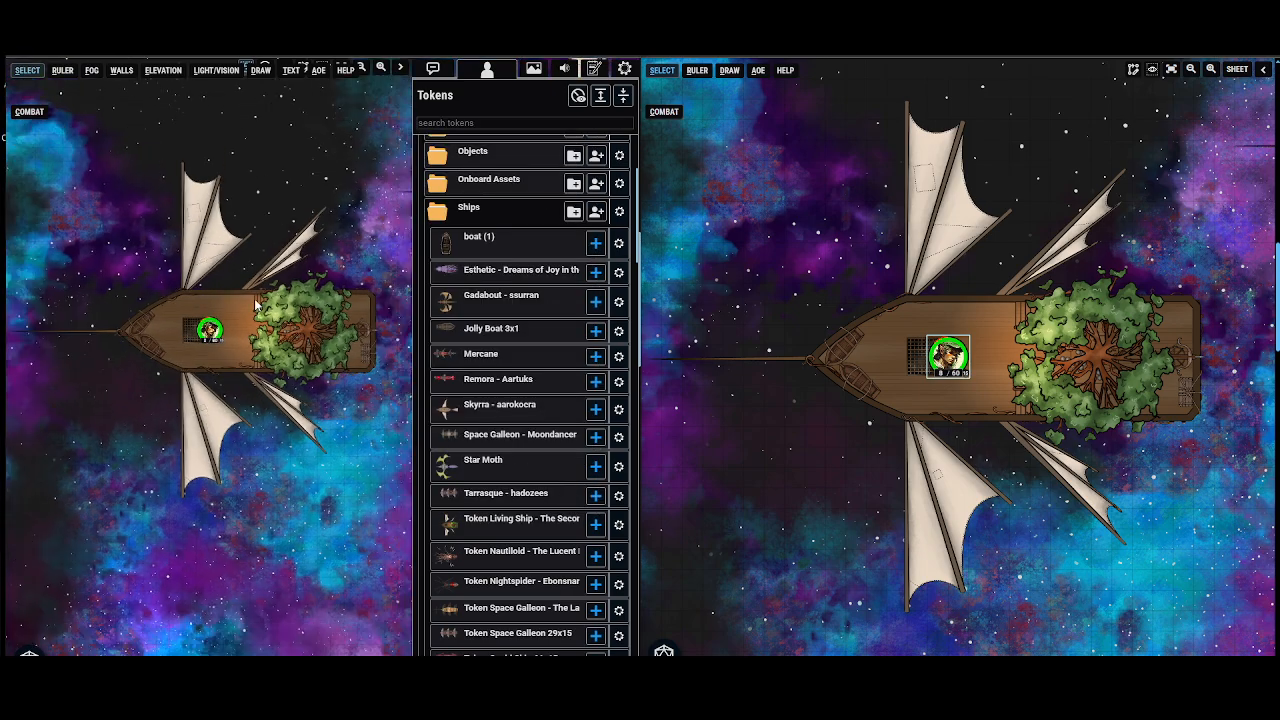
left_click(619, 527)
scroll(616, 533, "down", 2)
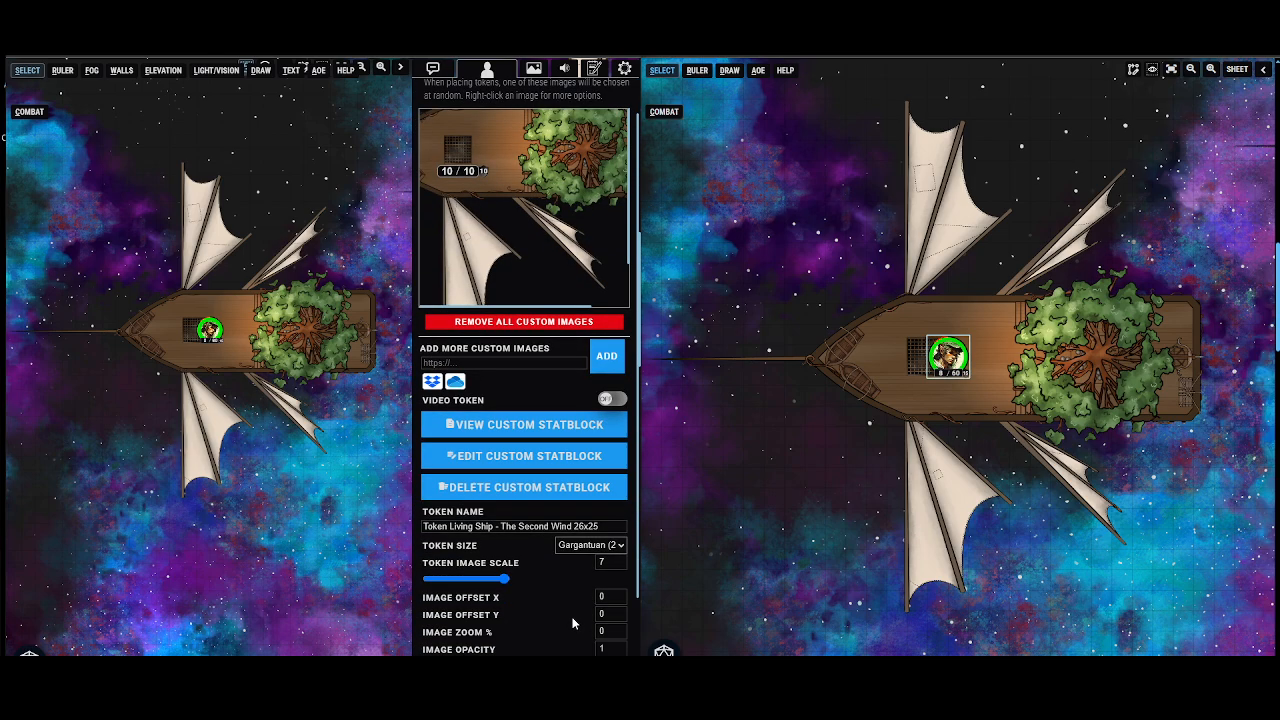
left_click(592, 537)
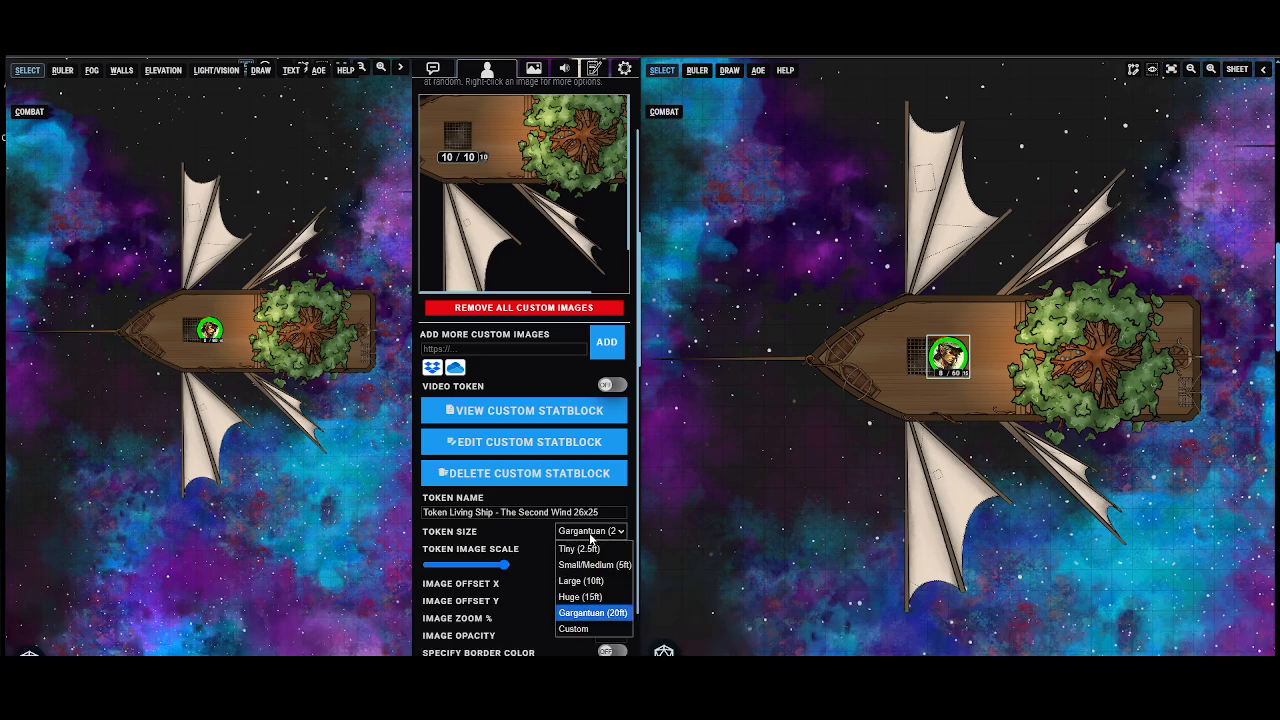
left_click(580, 629)
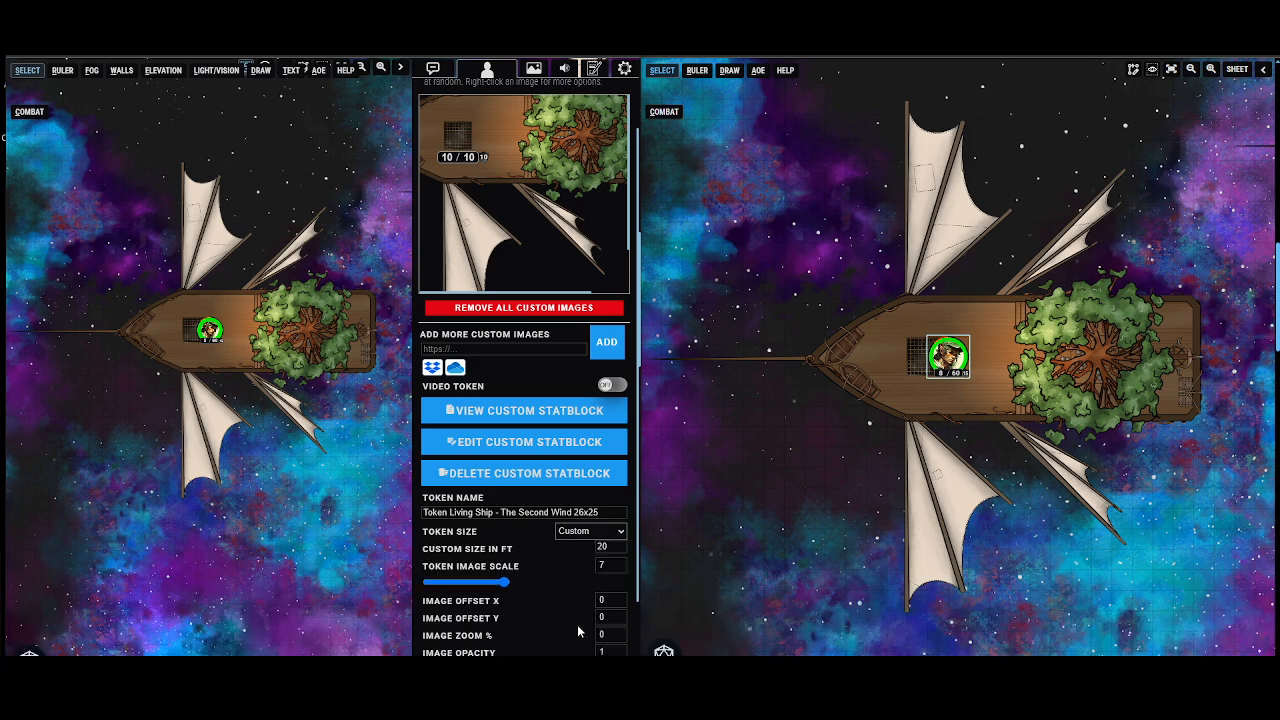
type("1")
double_click(602, 550)
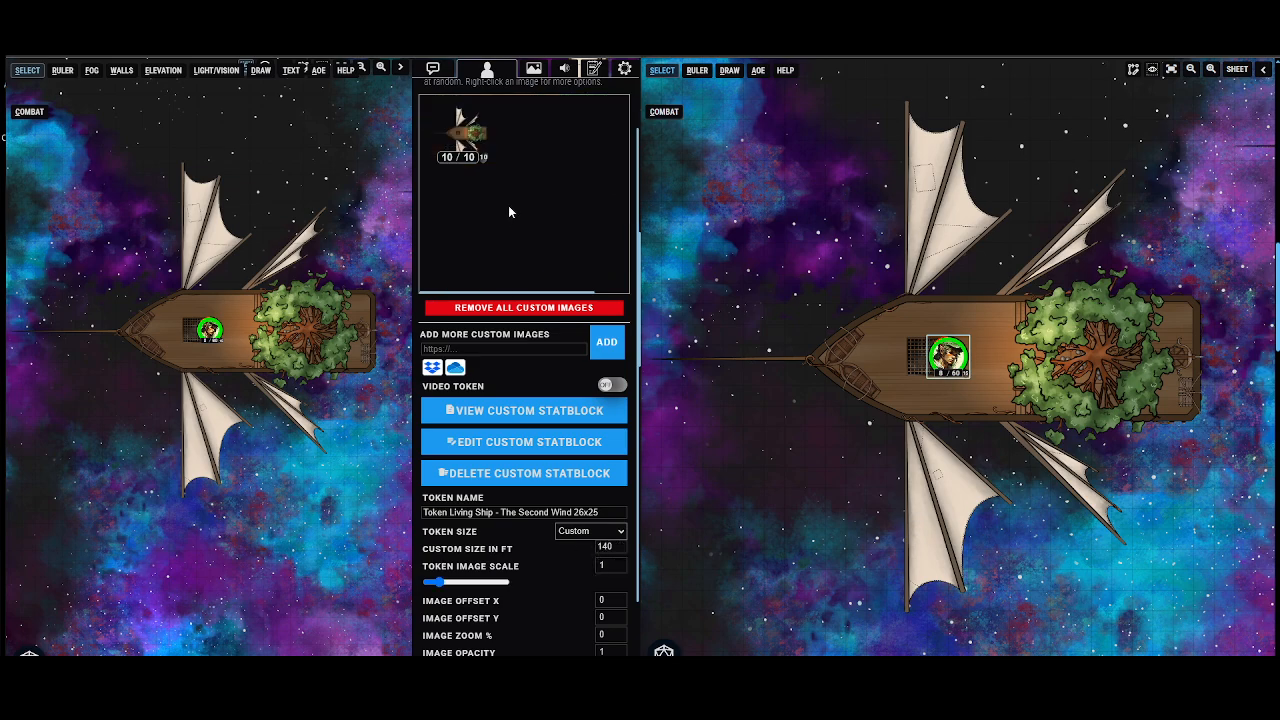
Step: Place the 140 ft living ship token on the map from its custom image
right_click(466, 140)
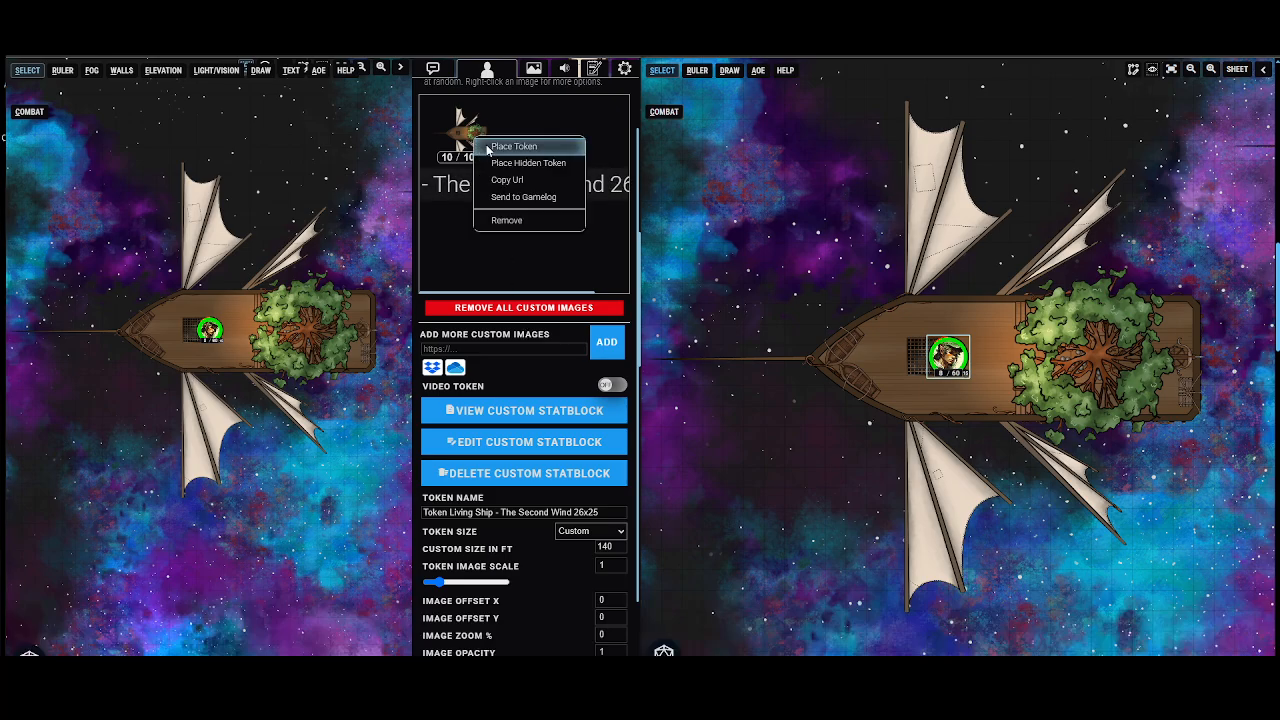
left_click(512, 149)
left_click(208, 374)
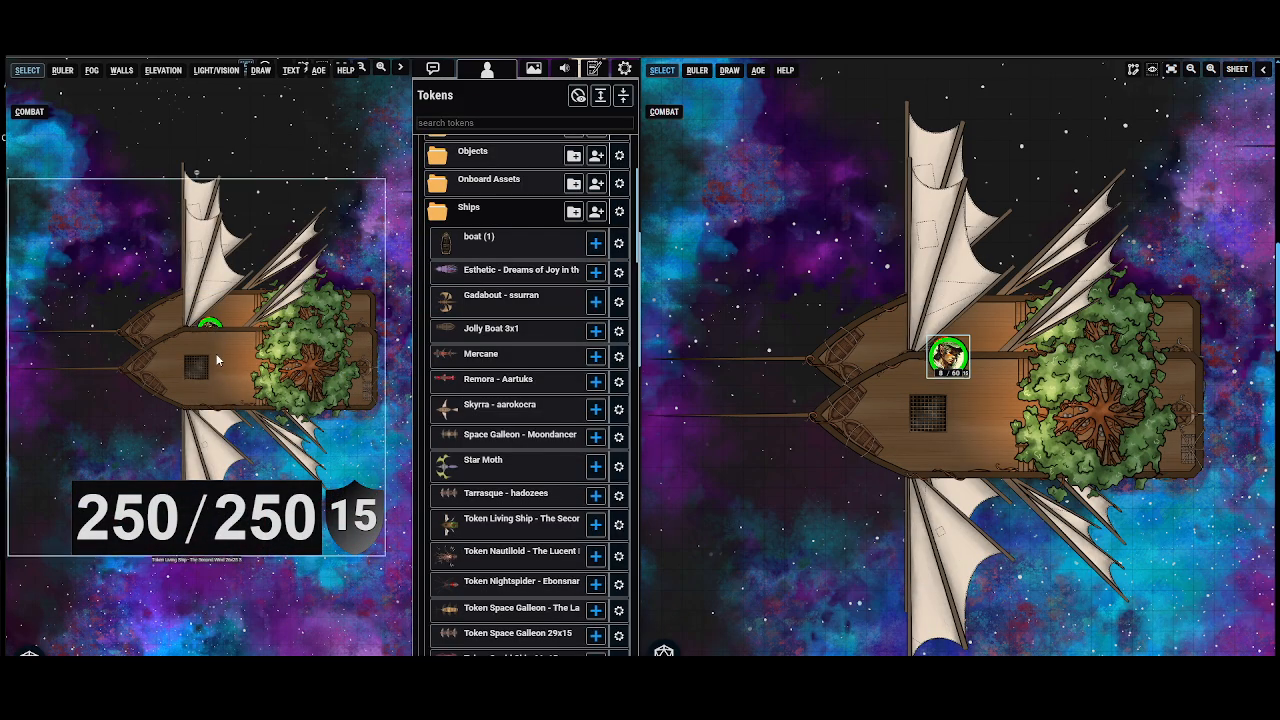
Step: Enlarge the DM window and move the new 140 ft ship about 125 ft diagonally clear of the original ship
scroll(217, 364, "down", 2)
scroll(225, 348, "down", 3)
left_click_drag(208, 376, 202, 328)
left_click(592, 9)
scroll(371, 403, "up", 3)
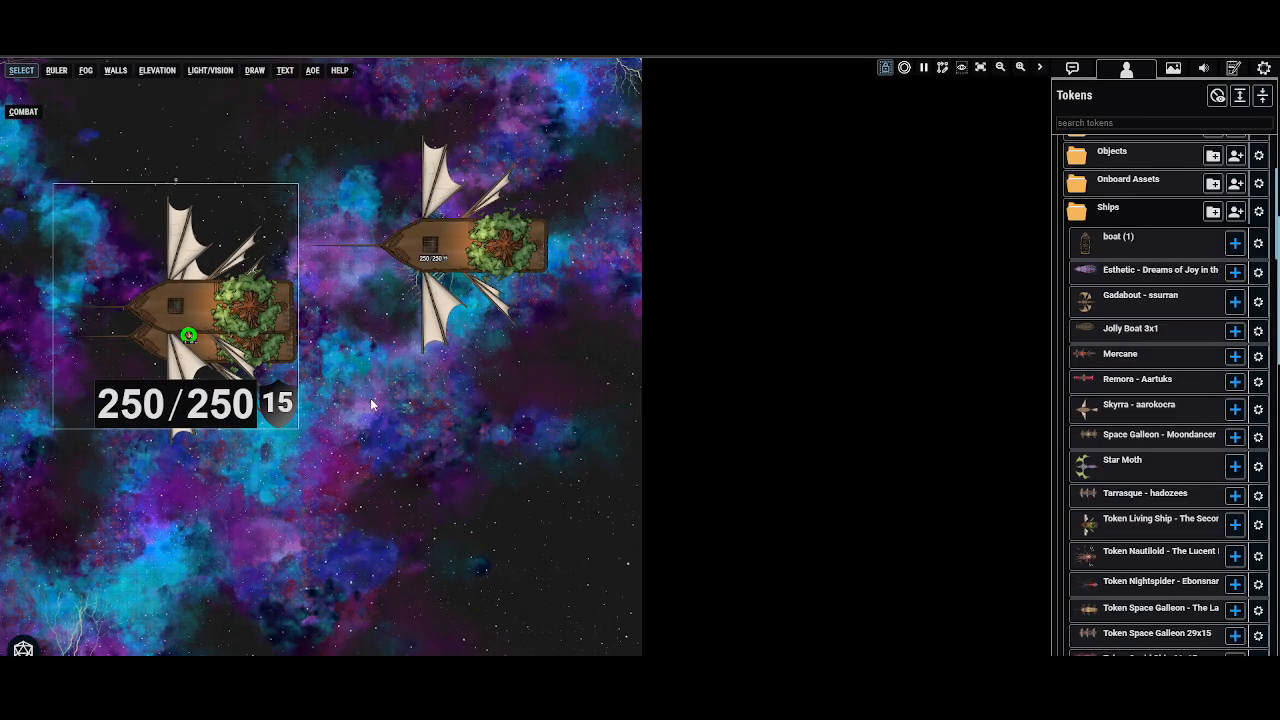
left_click_drag(375, 394, 527, 317)
left_click_drag(331, 206, 573, 469)
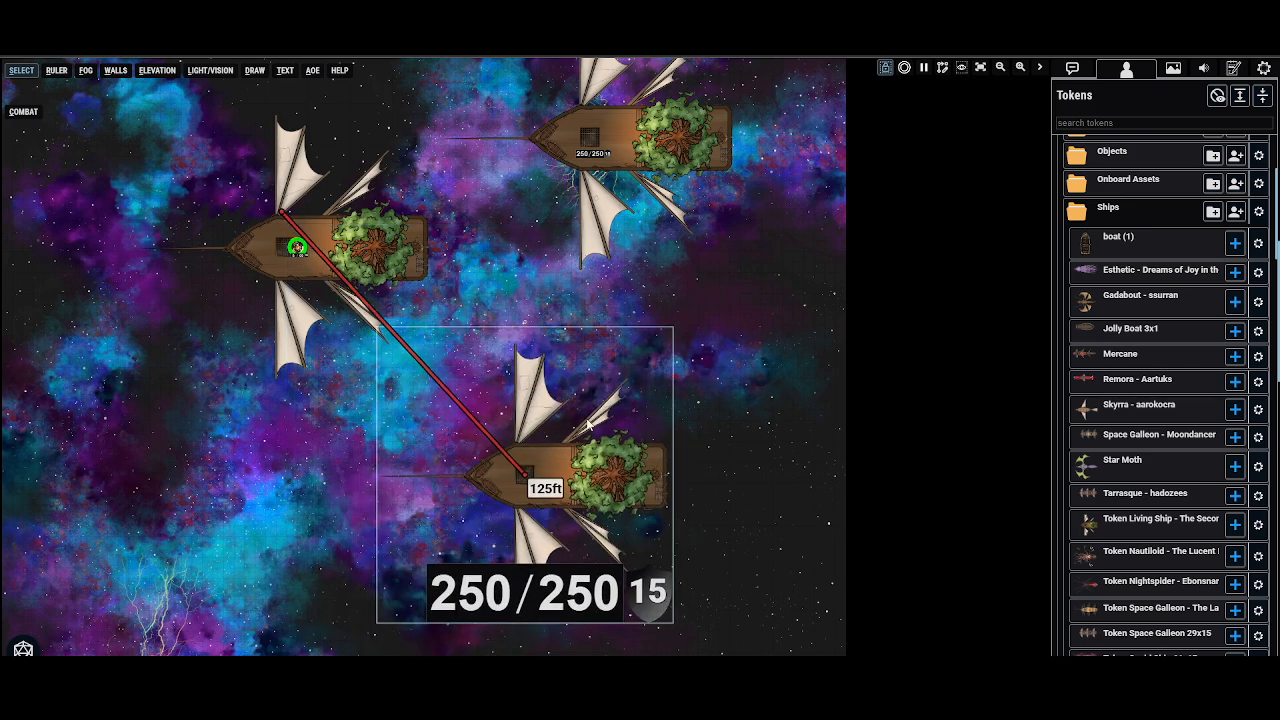
Step: Select and nudge the 140 ft ship to examine how far its selection area extends beyond the hull
left_click_drag(736, 335, 727, 300)
left_click(729, 296)
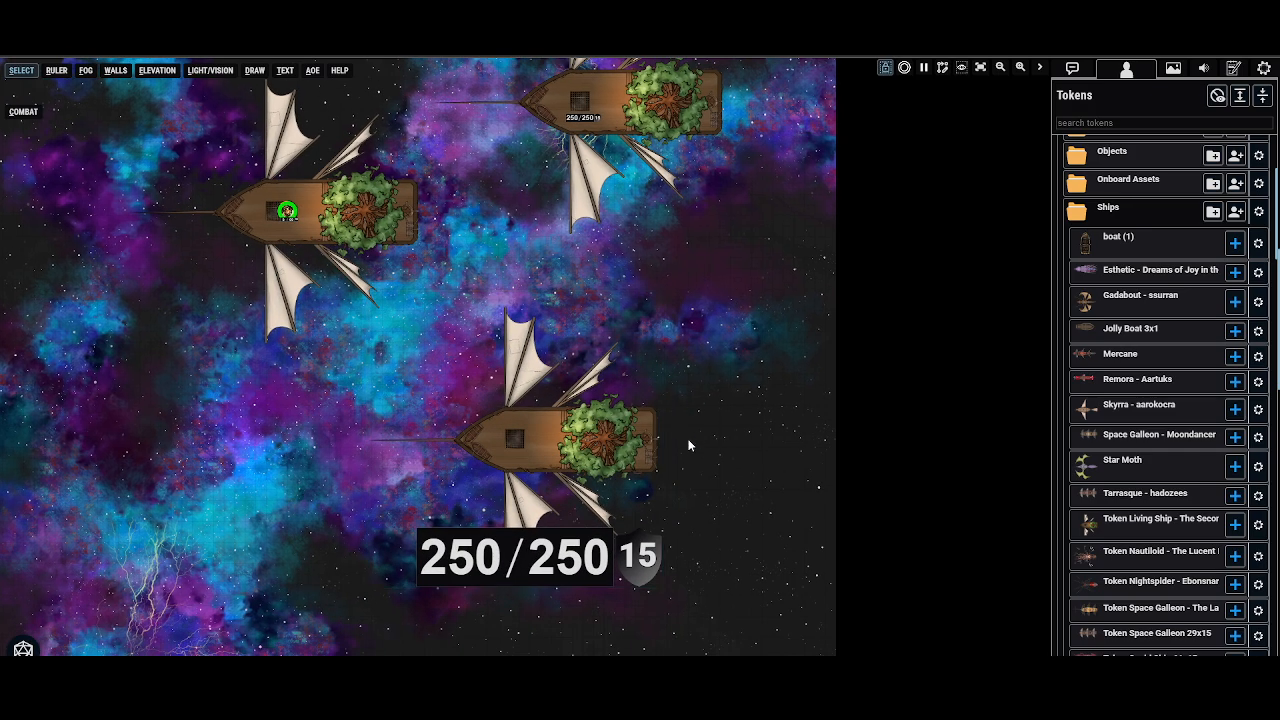
left_click(560, 464)
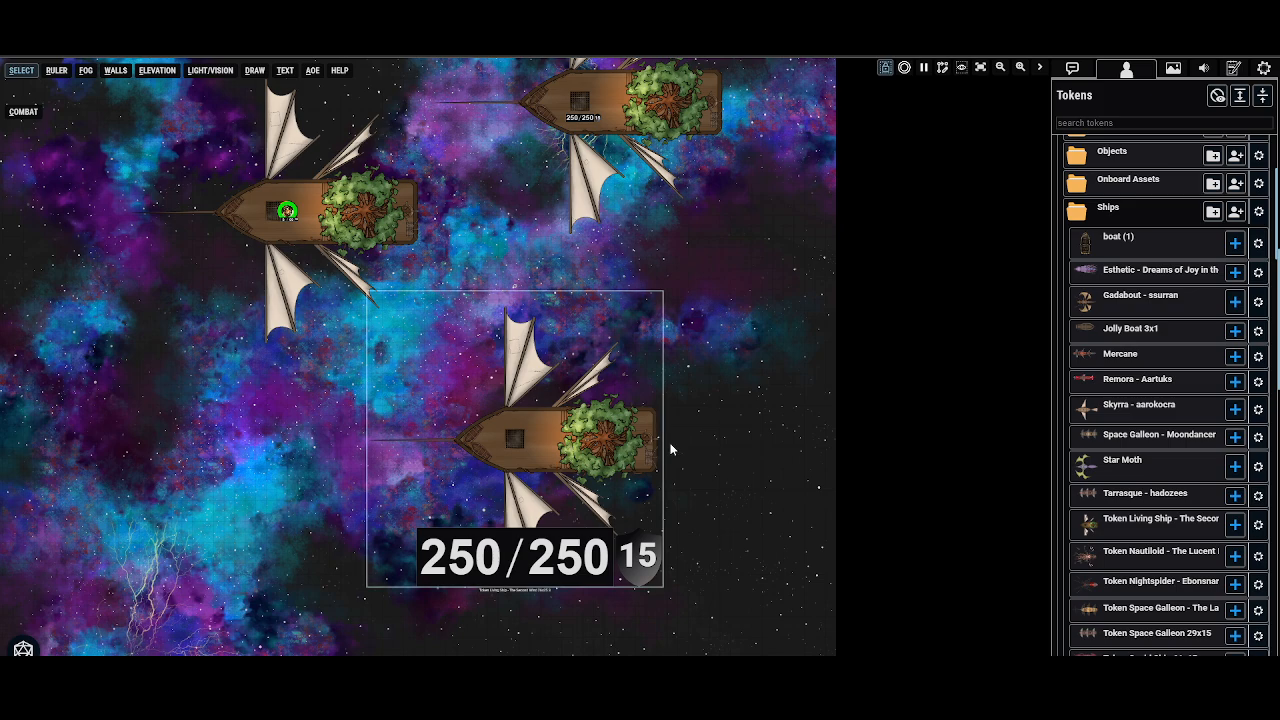
left_click_drag(579, 463, 579, 437)
left_click(750, 296)
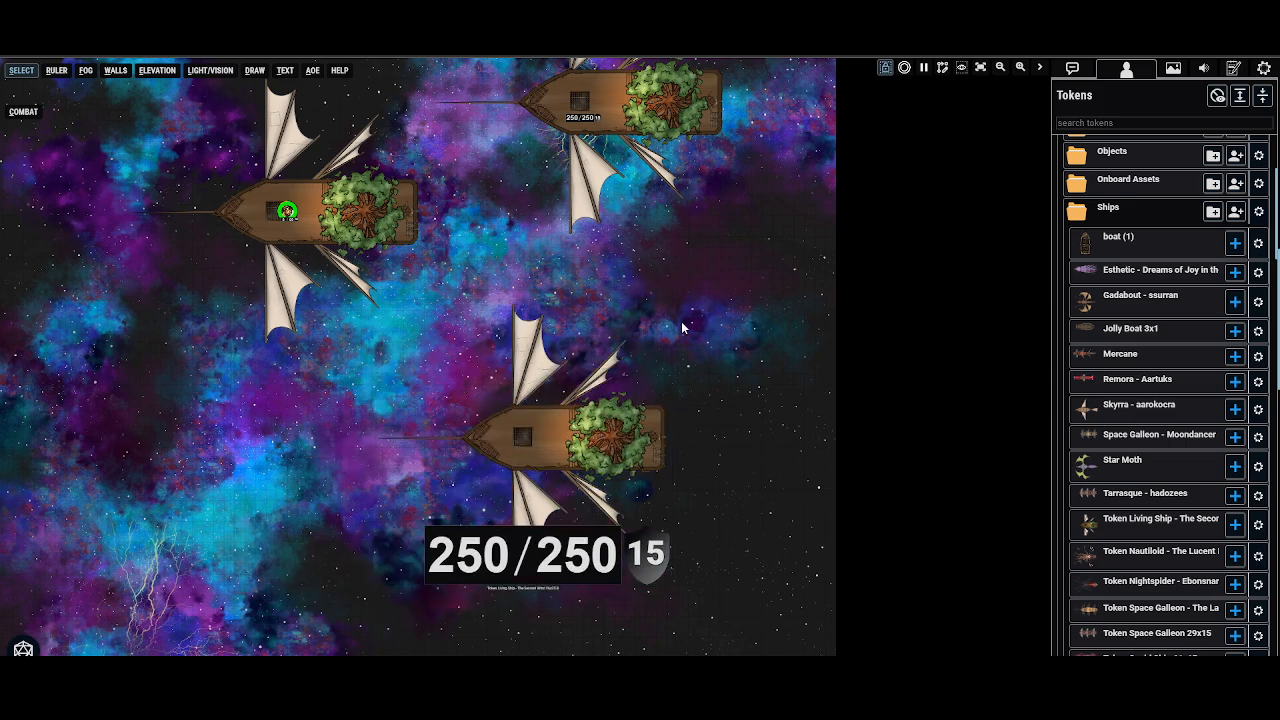
left_click(641, 315)
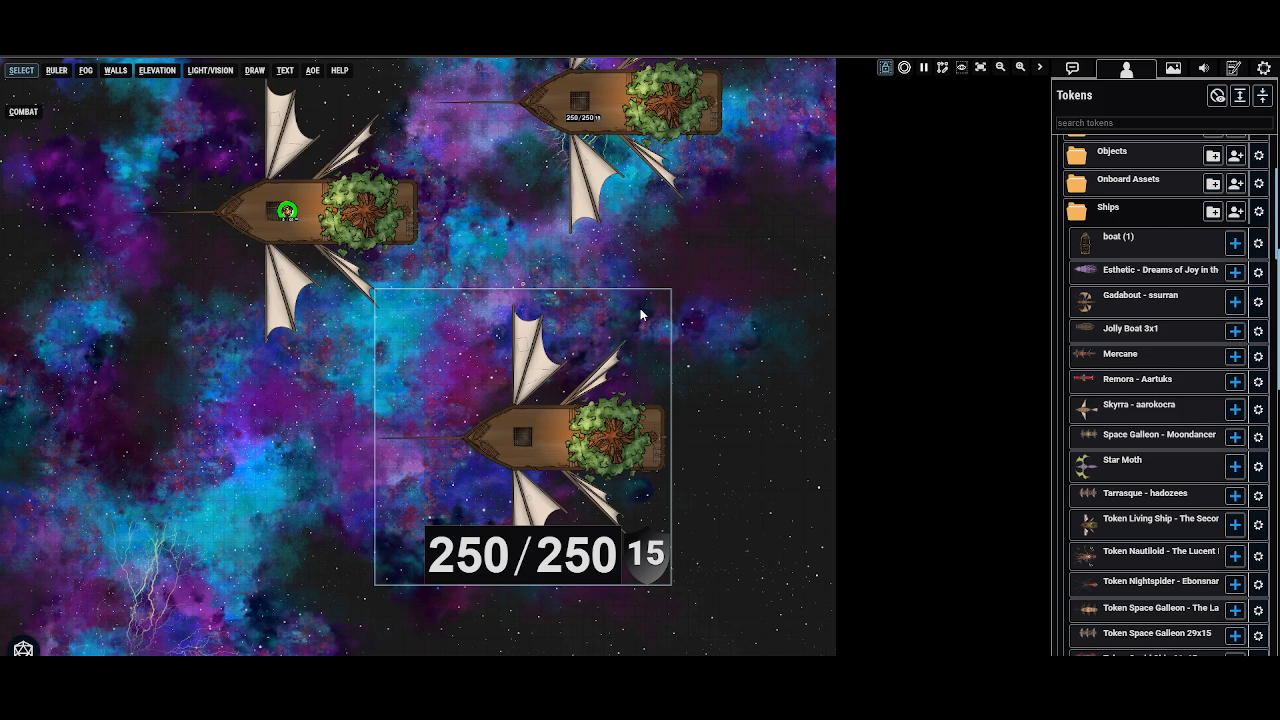
left_click_drag(641, 312, 610, 339)
left_click(635, 282)
left_click(635, 344)
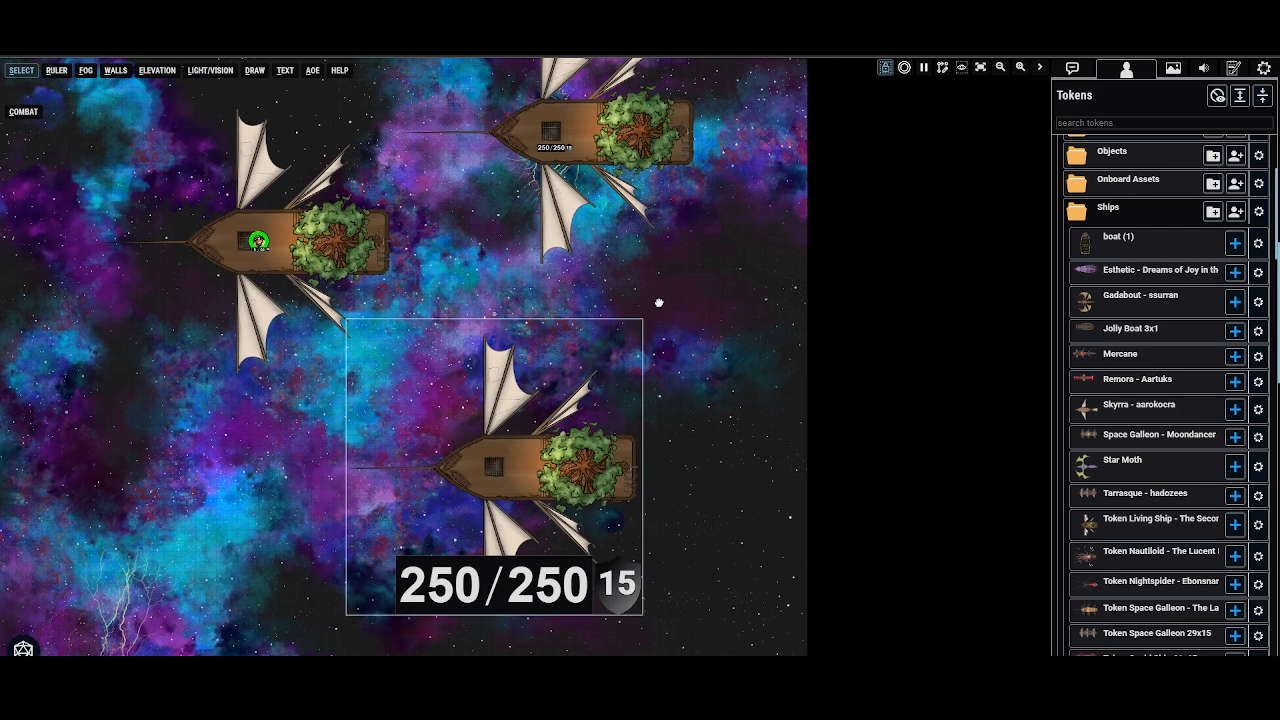
Step: Select the original image-scaled ship carrying the character and compare its small clickable area with the 140 ft ship's
left_click(404, 305)
left_click(226, 238)
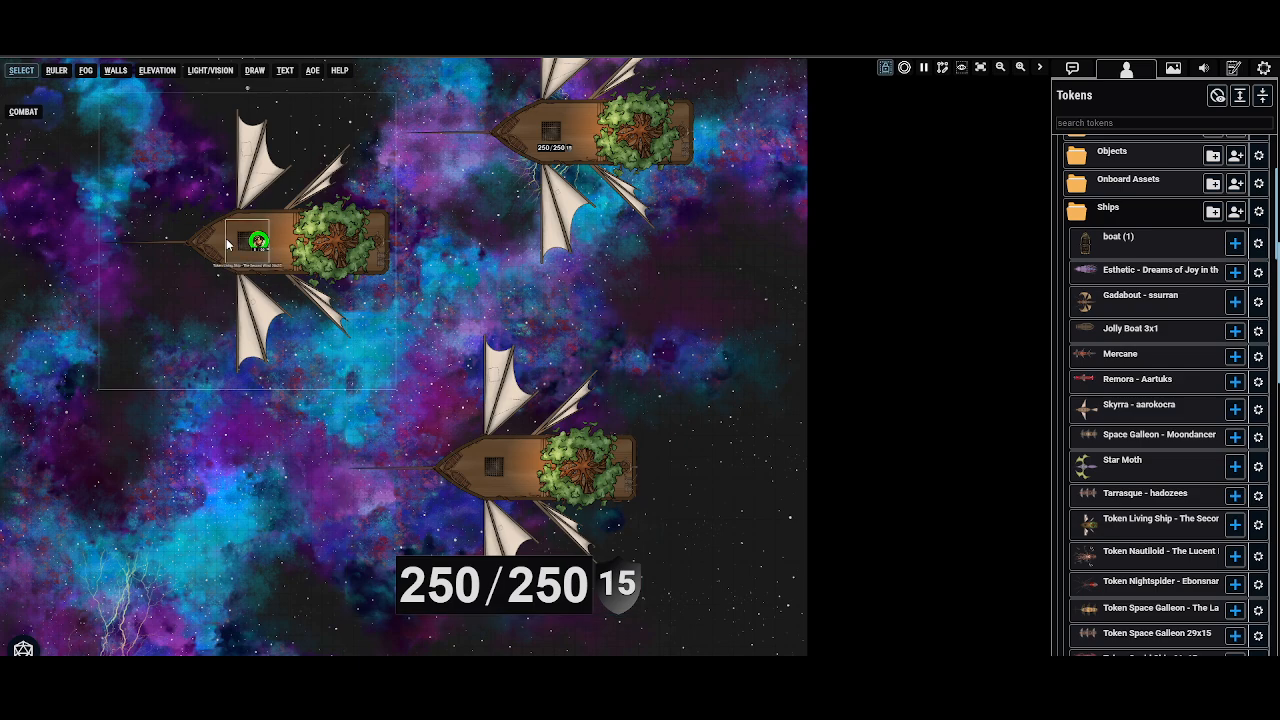
left_click(410, 215)
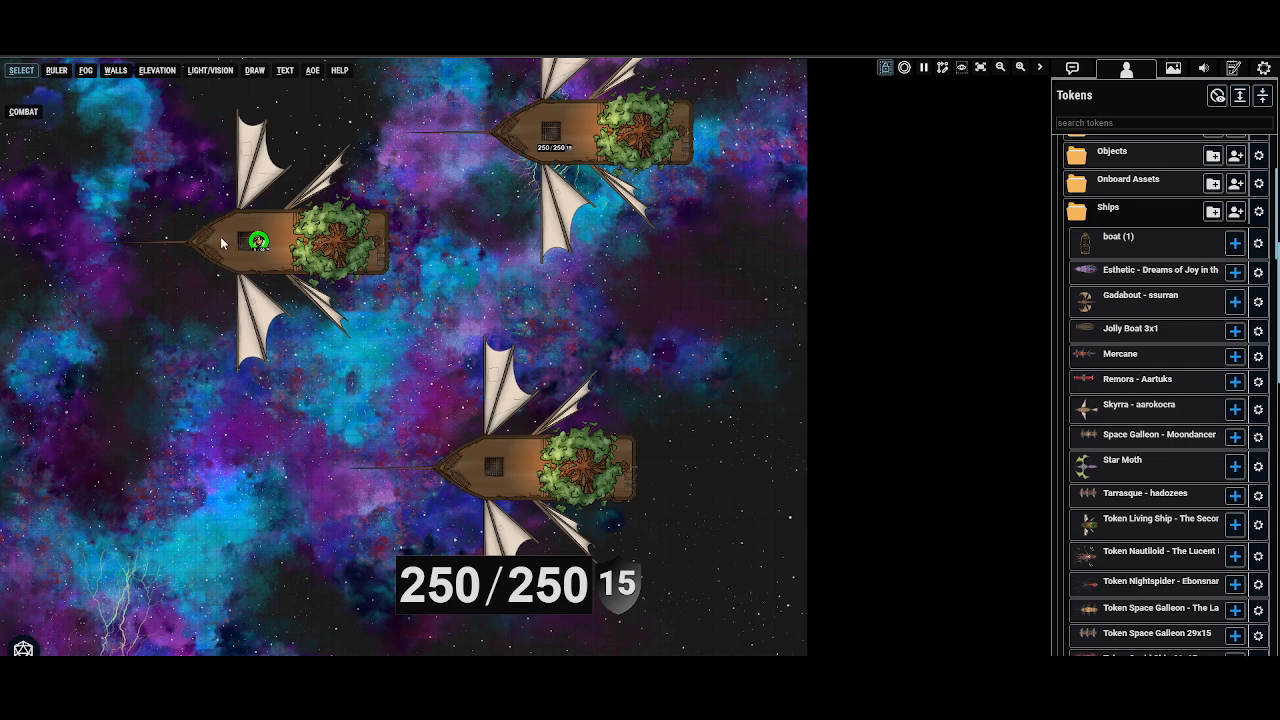
scroll(235, 246, "up", 3)
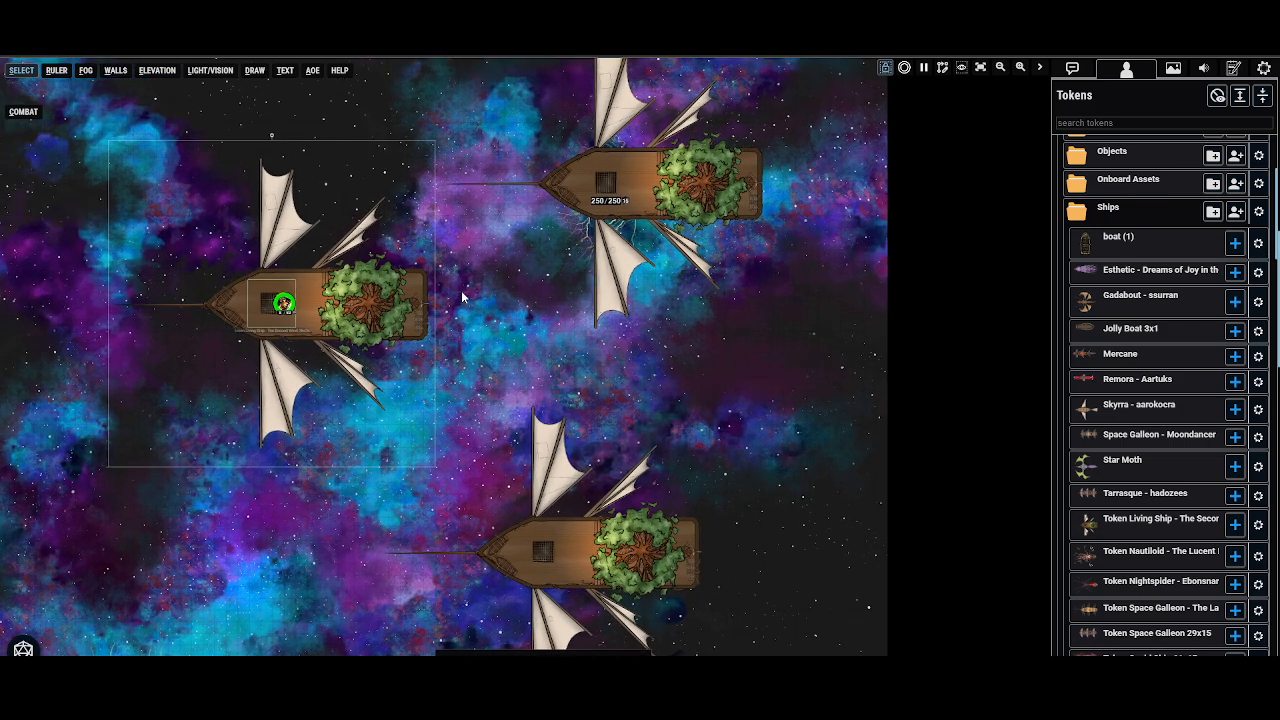
left_click(236, 249)
left_click(513, 232)
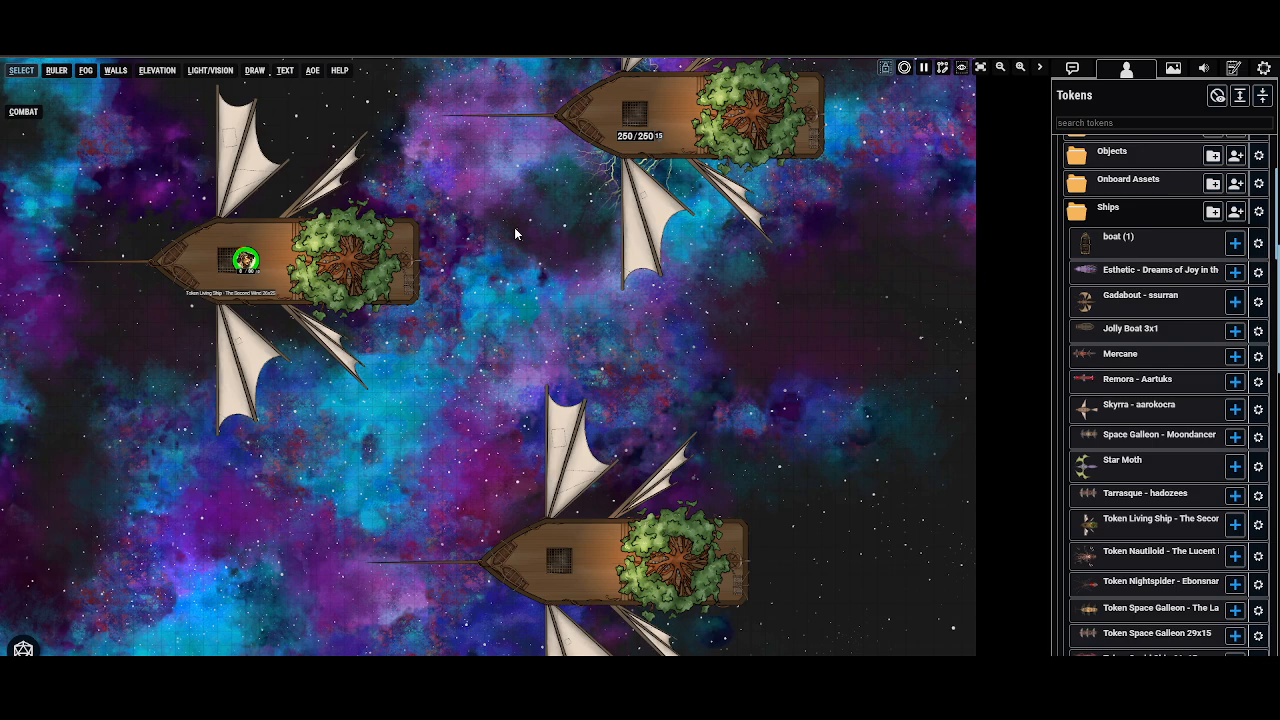
left_click_drag(521, 210, 392, 270)
left_click(490, 430)
left_click(504, 236)
left_click_drag(907, 412, 871, 381)
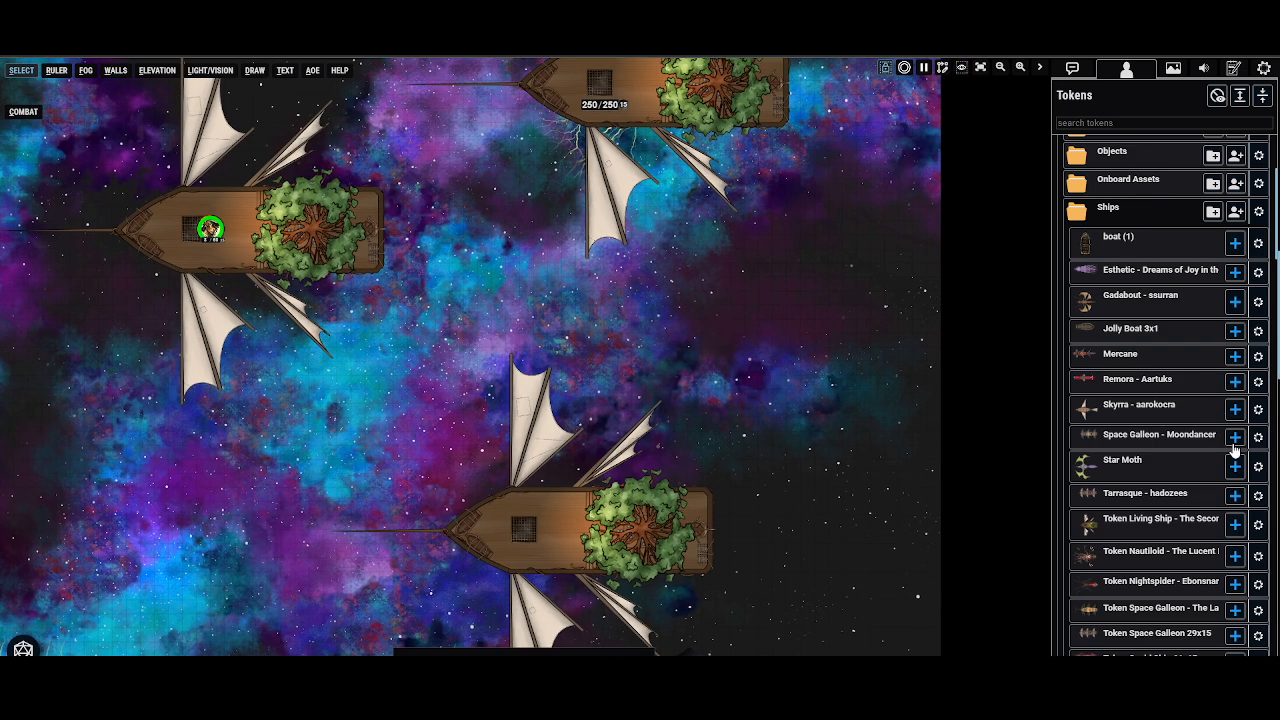
Step: Set the living ship token's size to Gargantuan (20ft) with an image scale of 7 and close its settings
left_click(1258, 530)
scroll(1216, 614, "down", 1)
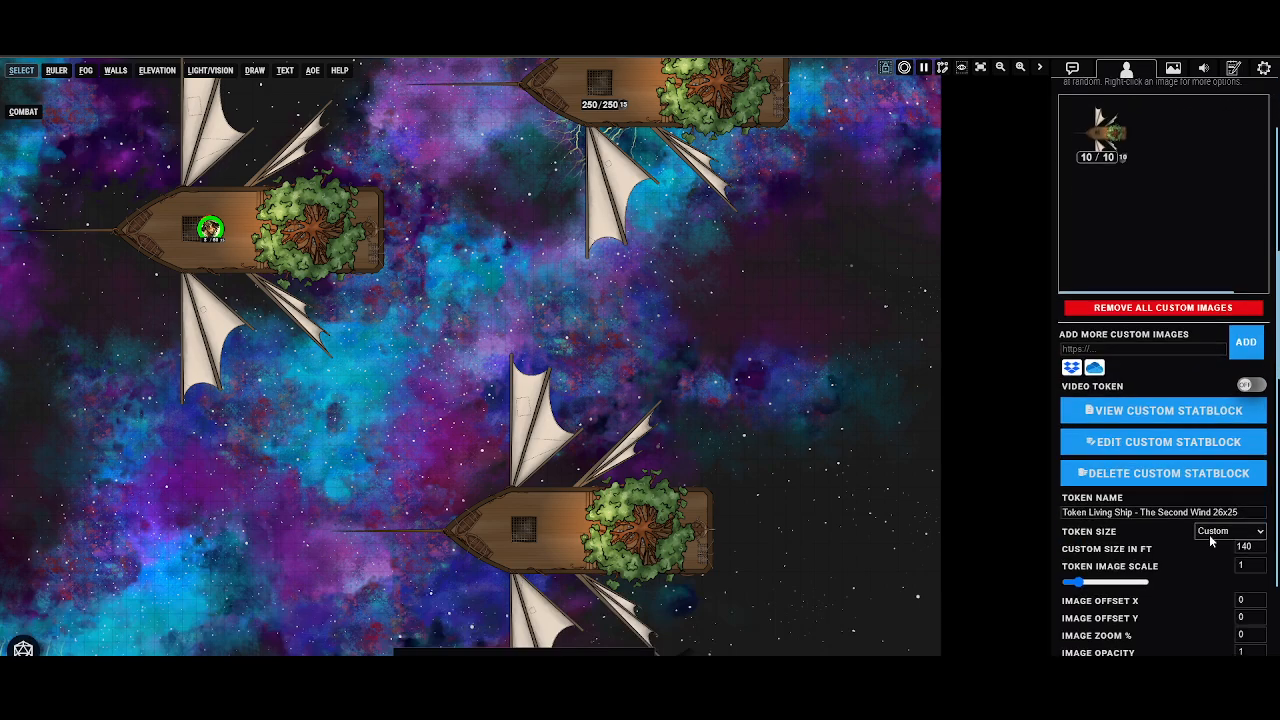
left_click(1228, 535)
left_click(1240, 614)
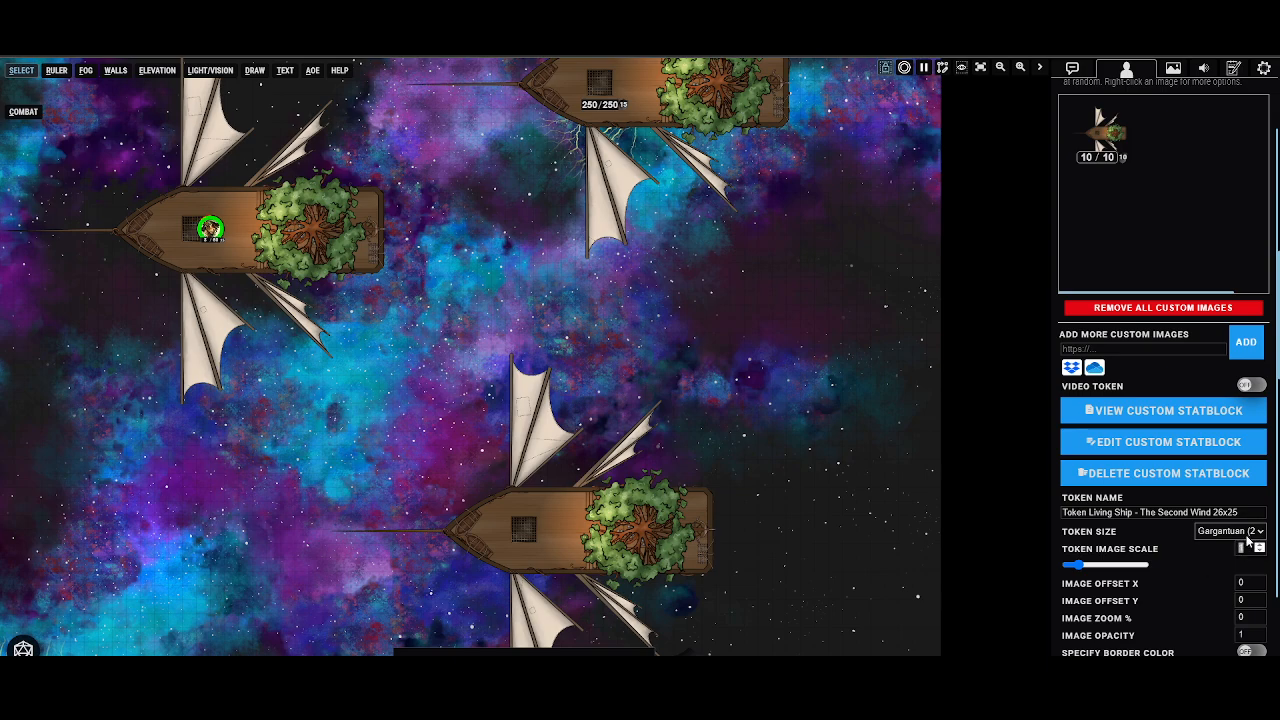
type("7")
right_click(1151, 150)
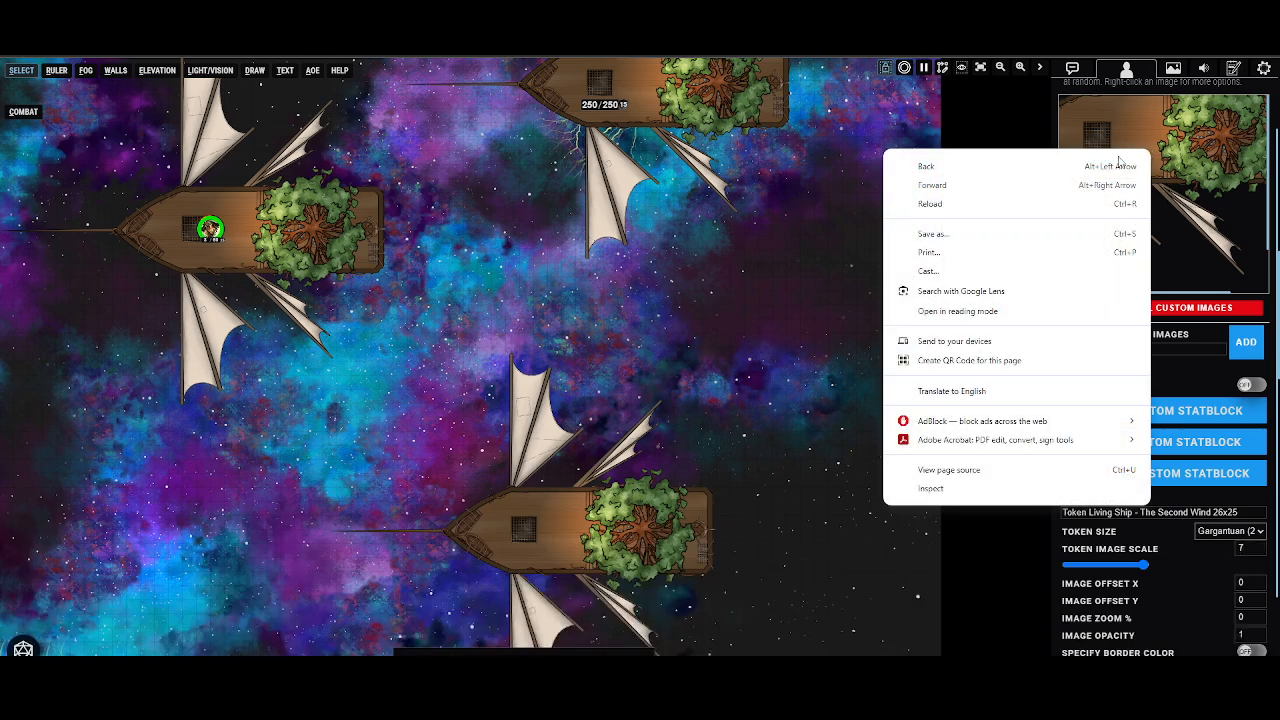
left_click(777, 153)
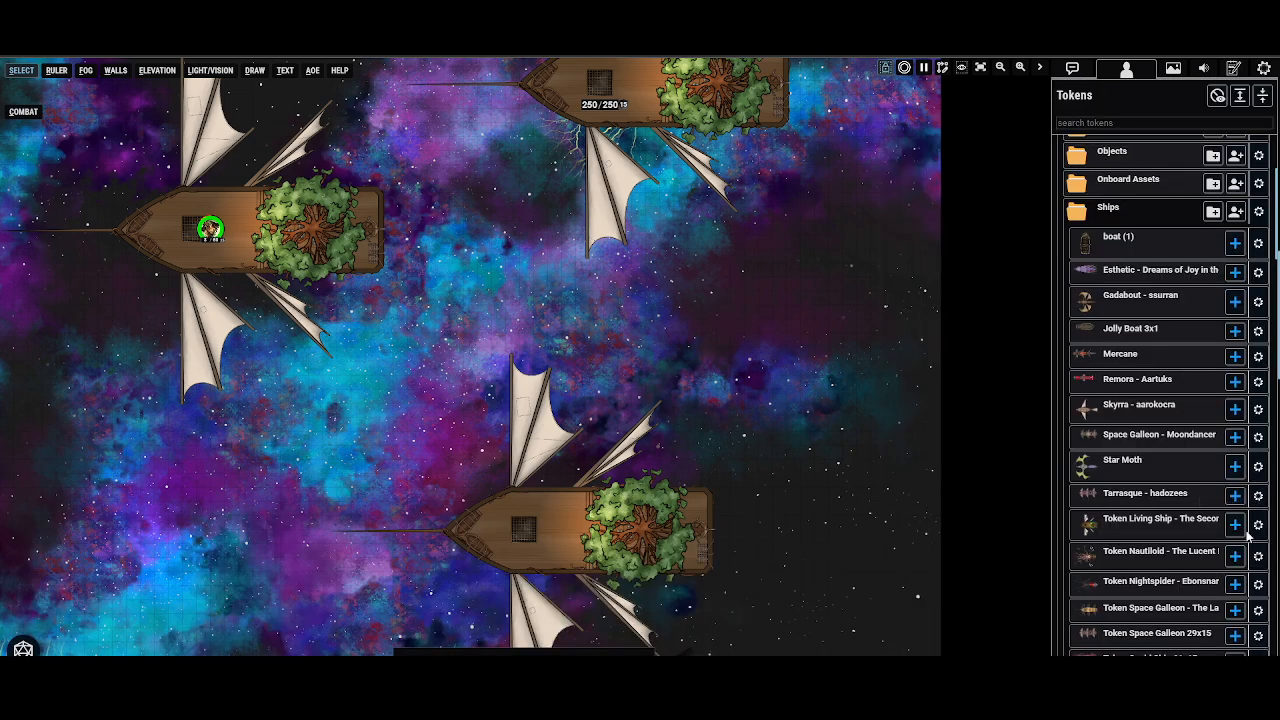
Step: Place another living ship token from the Ships folder and shift it slightly on the map
left_click(1235, 526)
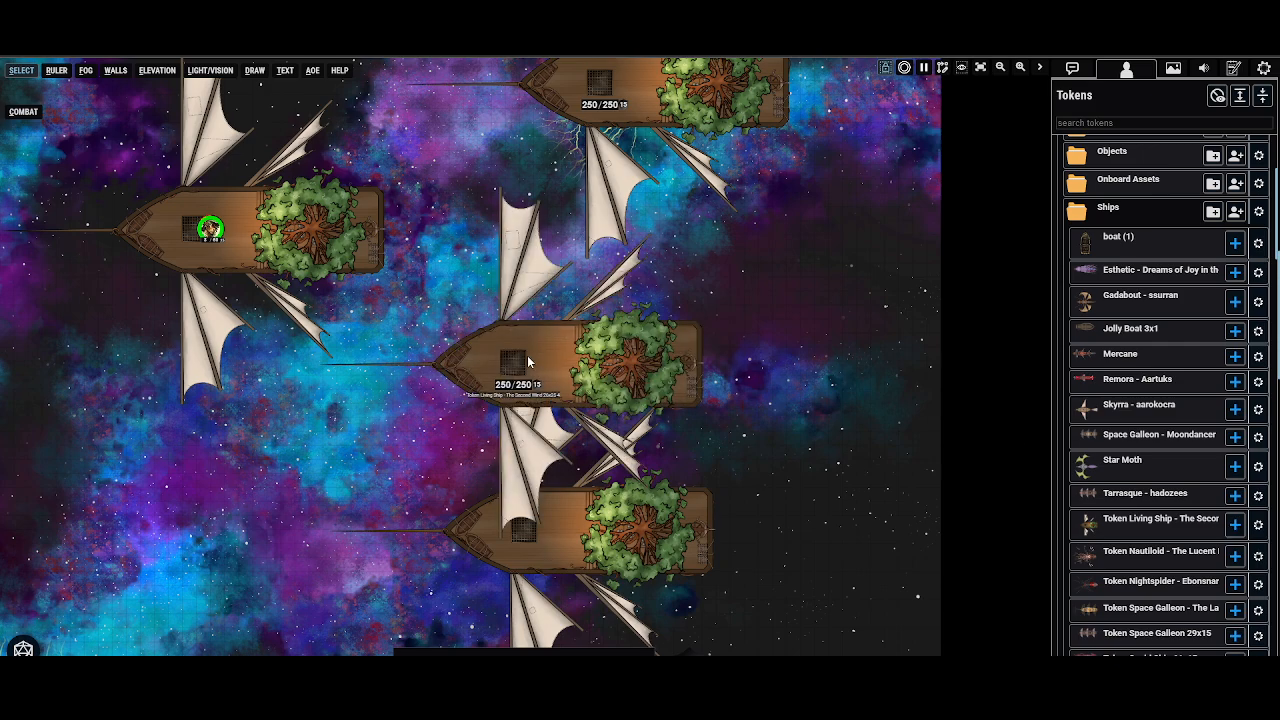
left_click(516, 361)
left_click_drag(516, 361, 544, 350)
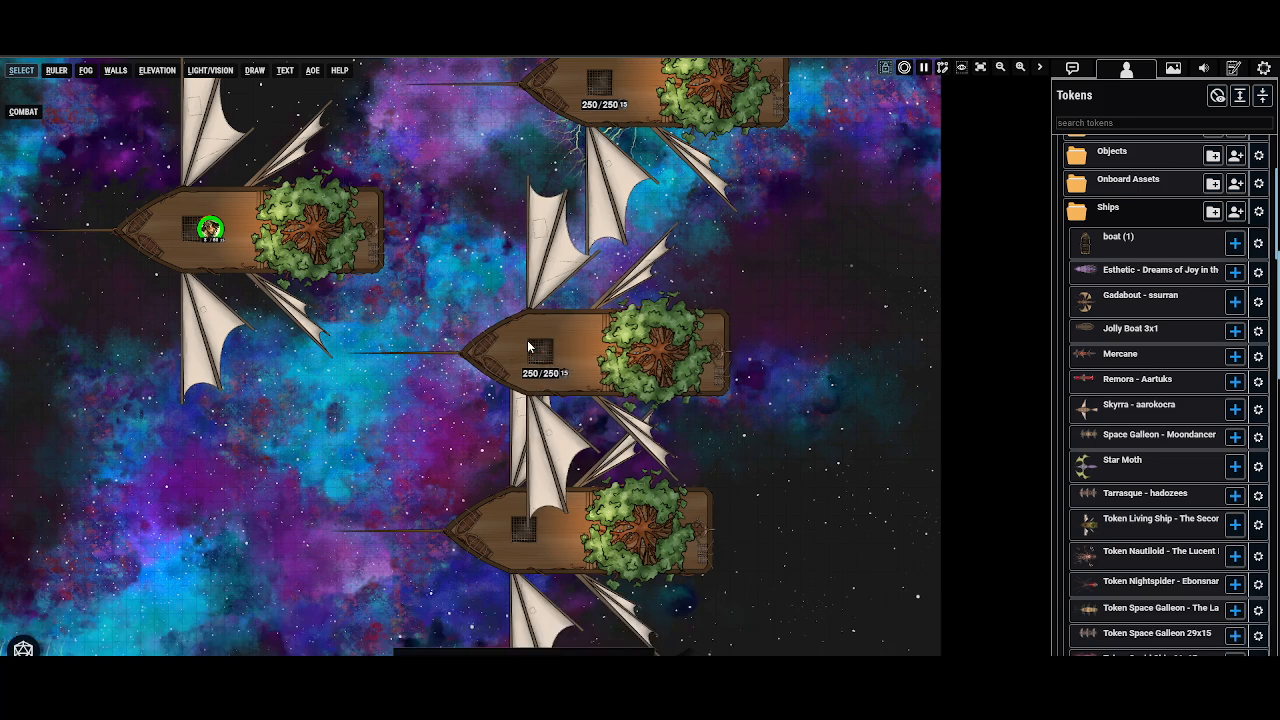
Step: Draw selection boxes over the stern of the newly placed ship to test which parts of it are selectable
left_click_drag(761, 248, 719, 403)
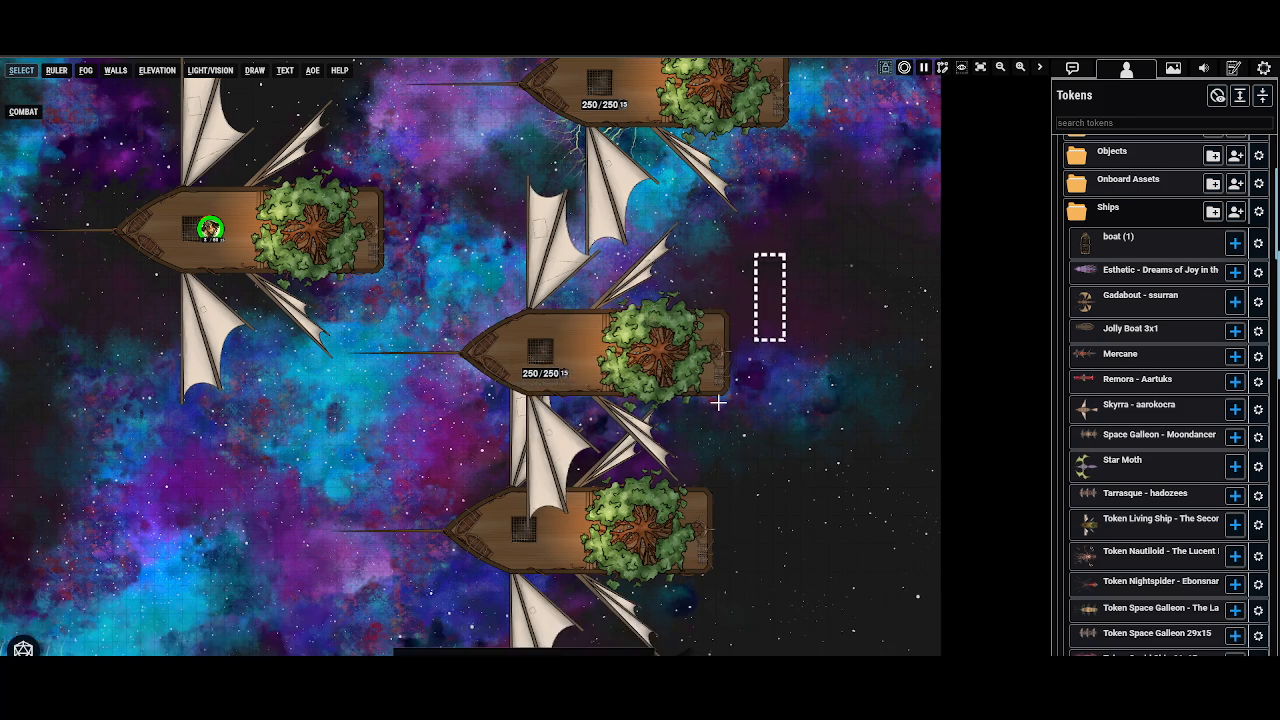
left_click_drag(773, 270, 669, 400)
left_click(817, 259)
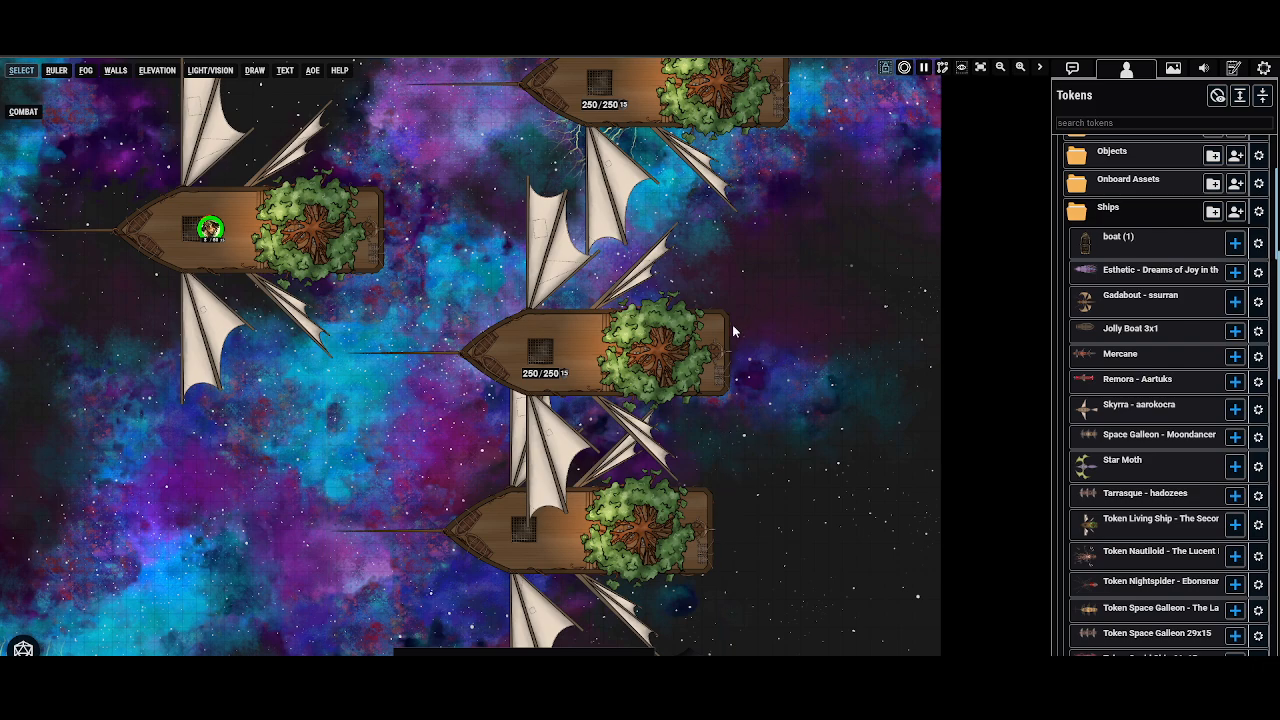
left_click_drag(735, 326, 703, 411)
left_click_drag(796, 264, 712, 396)
Step: Delete the 140 ft ship token beneath the newly placed one and select the new ship at its deck grate
left_click(634, 515)
key("Delete")
left_click(549, 346)
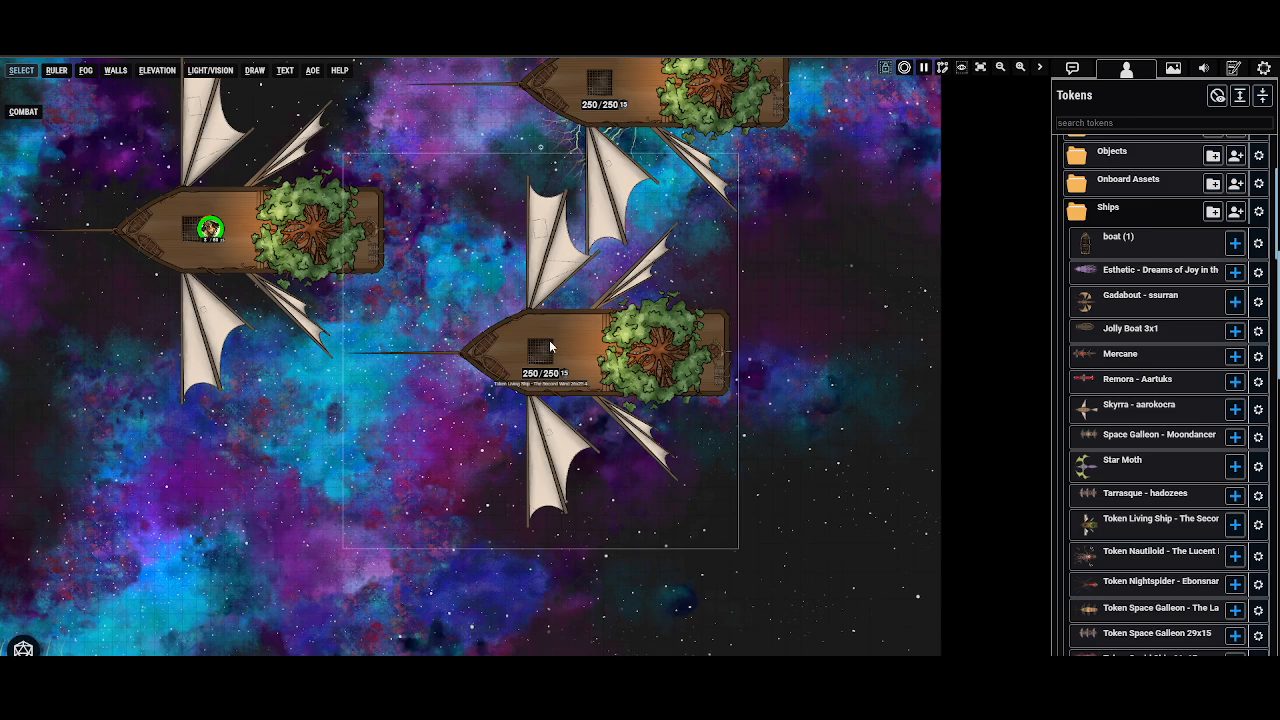
Step: Move the new living ship token 5 ft toward its bow by its central deck area and deselect it
scroll(569, 343, "up", 2)
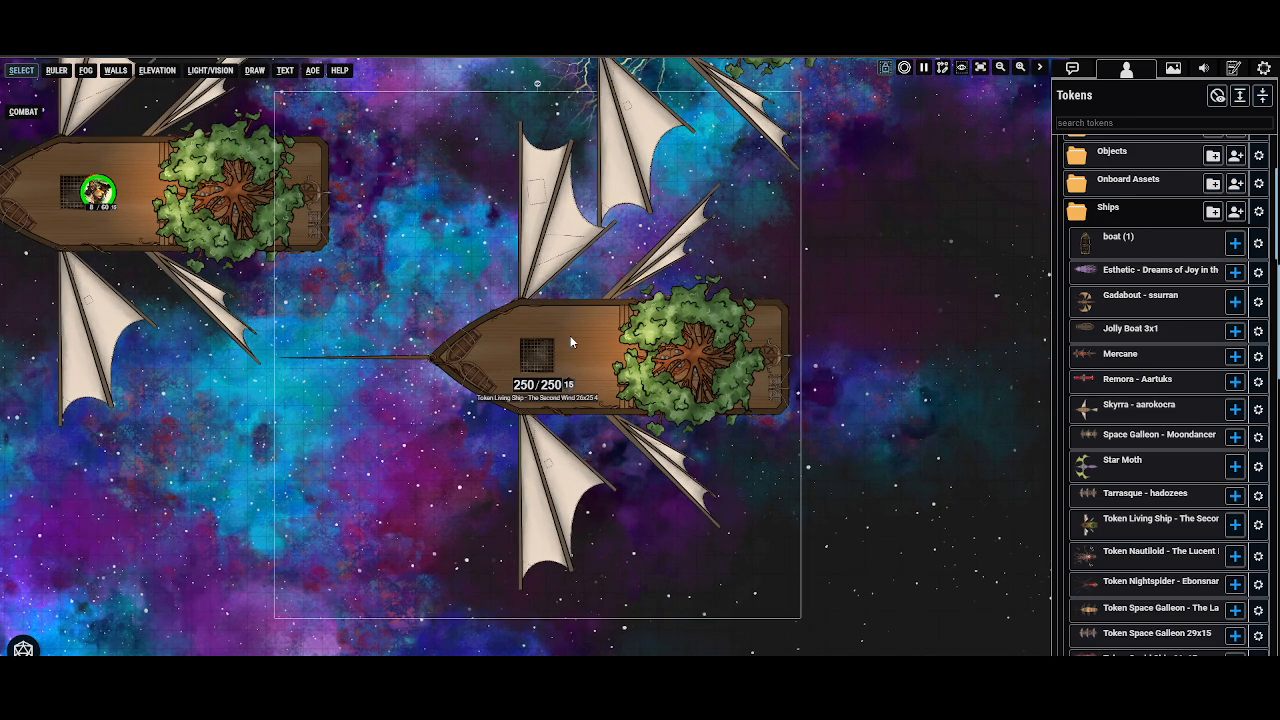
left_click(845, 308)
left_click_drag(845, 308, 823, 344)
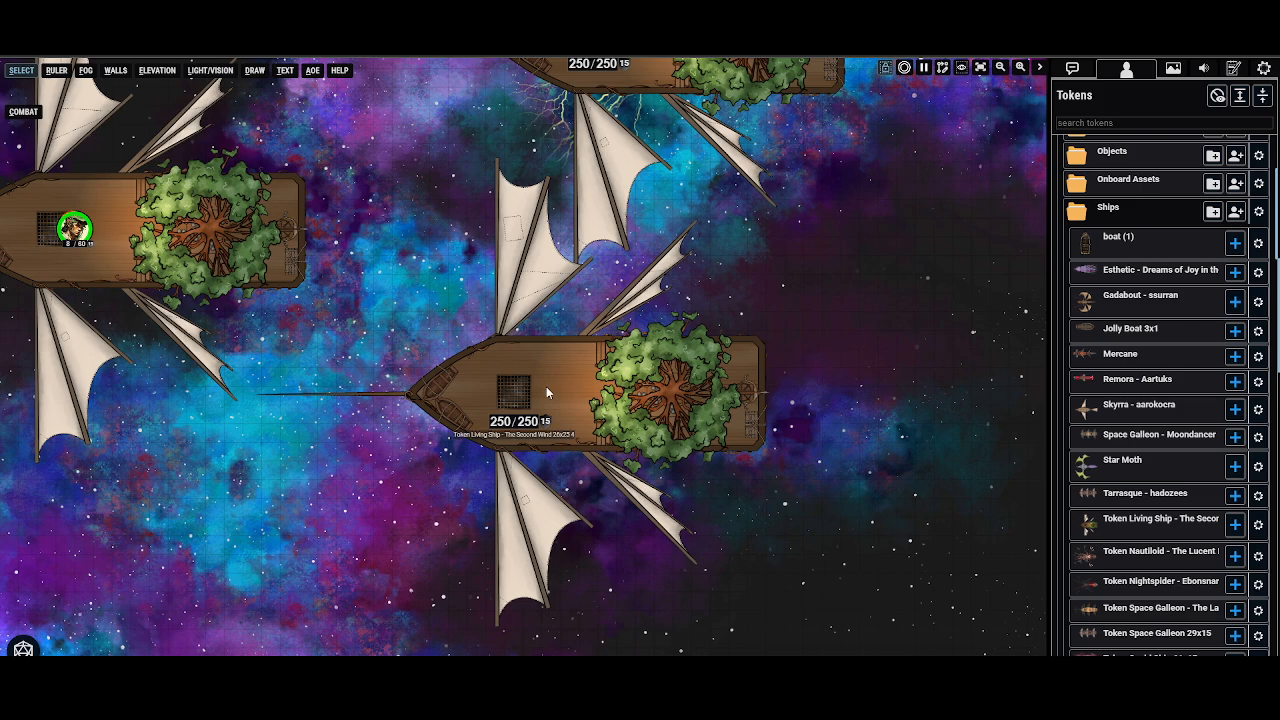
left_click_drag(524, 396, 507, 396)
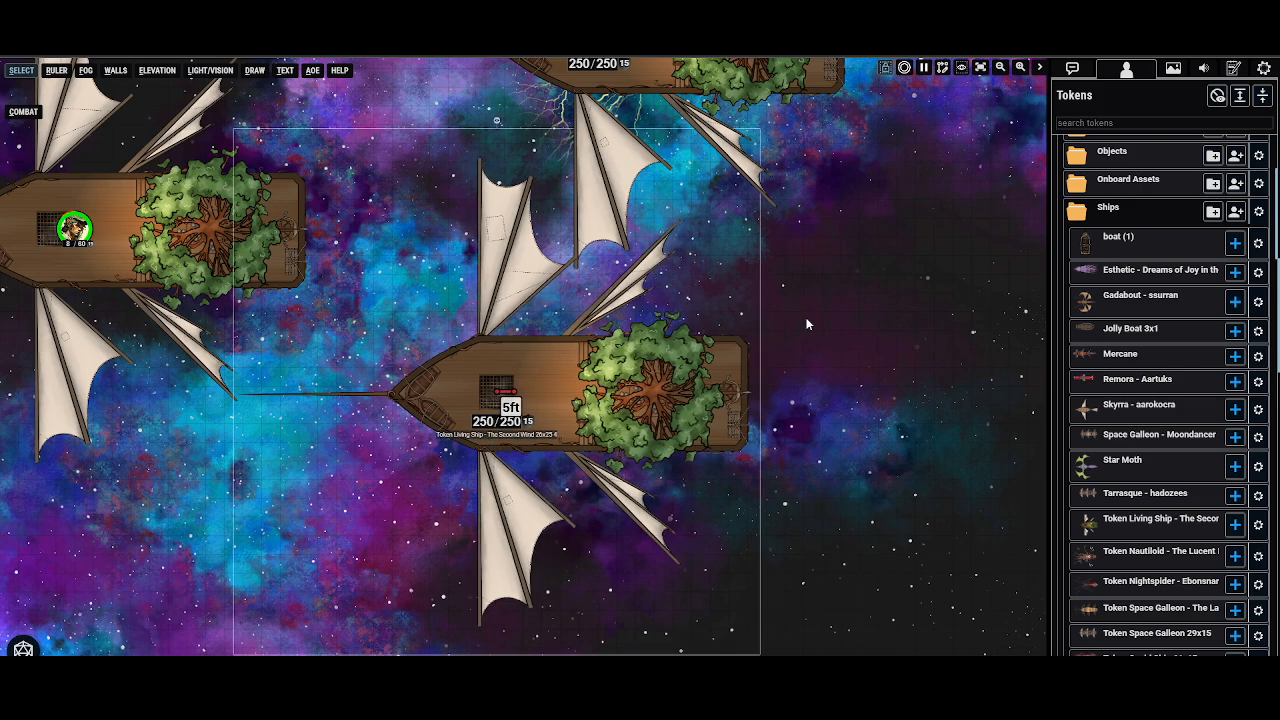
left_click(889, 343)
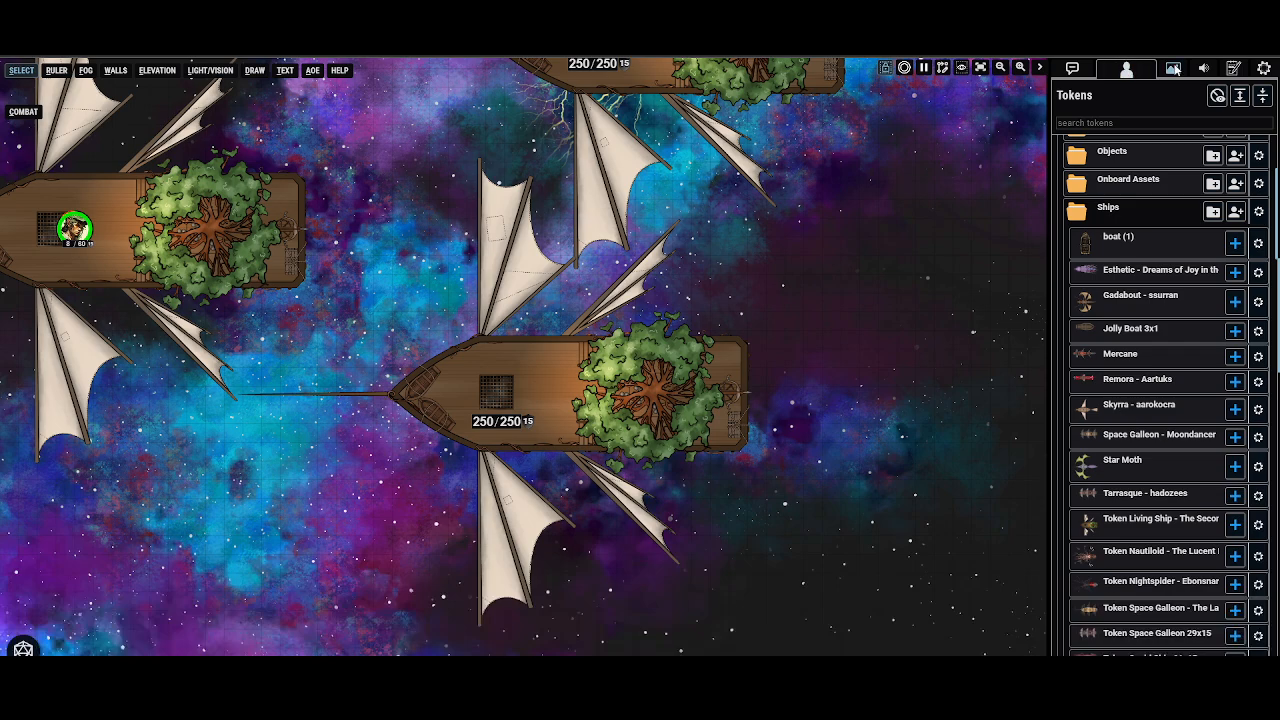
Step: Load the spirit board scene for the DM and the players, tiling the DM window beside the player window
left_click(1156, 68)
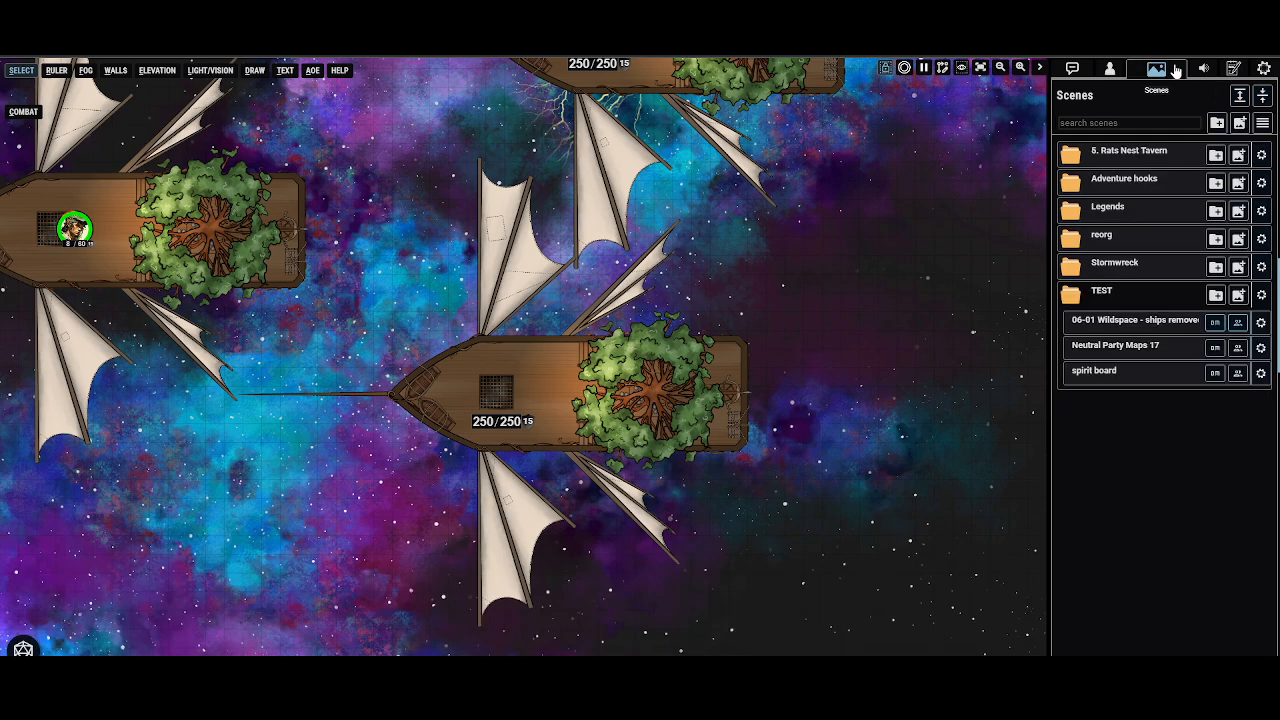
left_click(1236, 374)
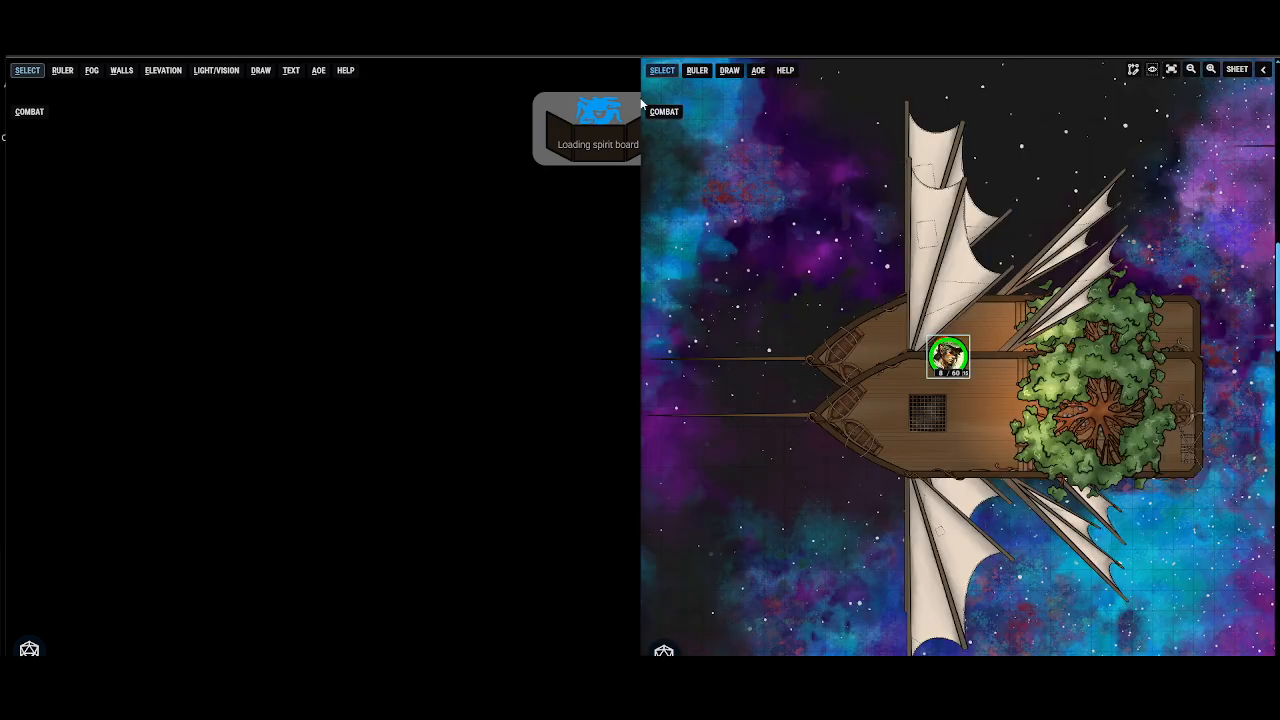
key("super+Left")
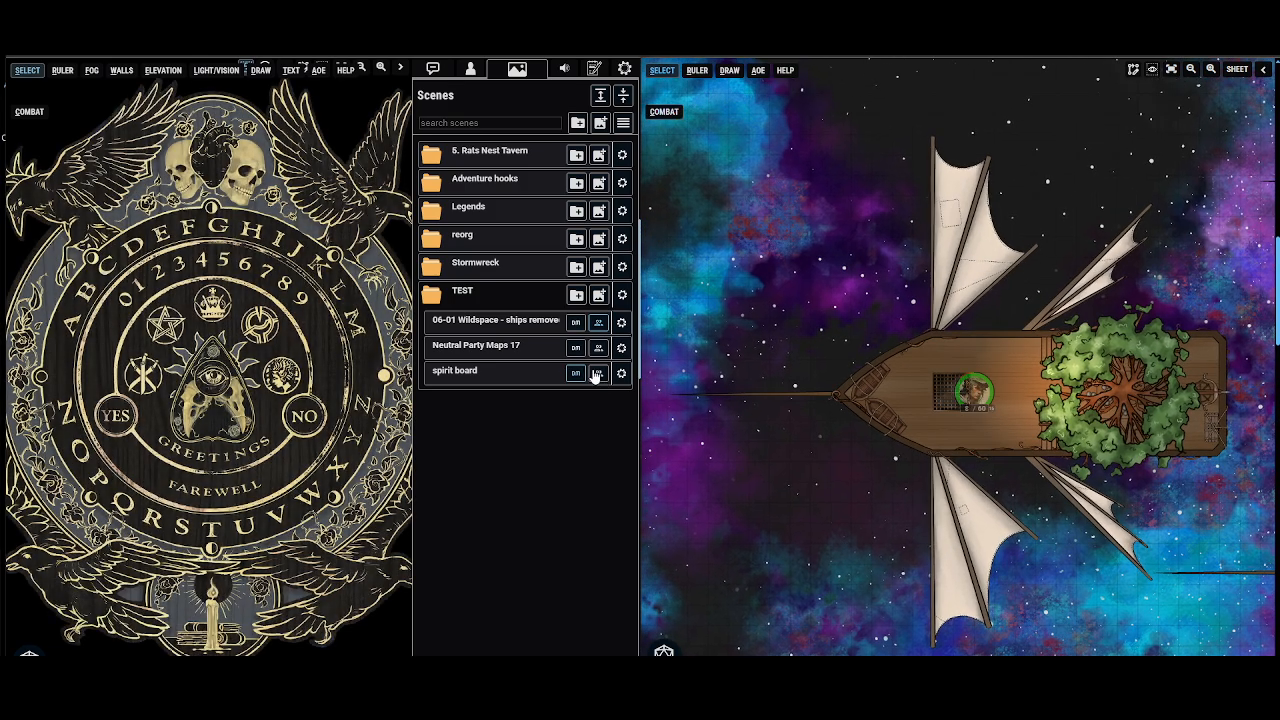
left_click(598, 372)
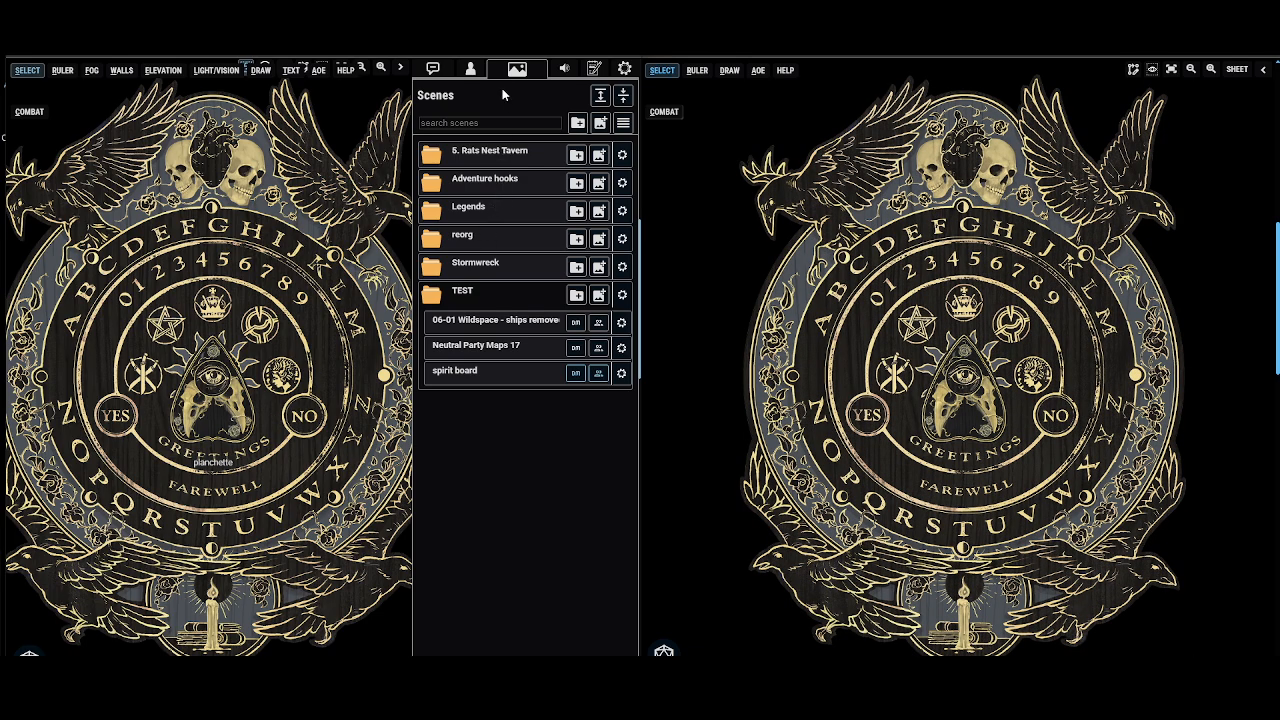
Step: Open the planchette token's configuration and examine its image, size and token style settings, then return to the game log
left_click(474, 70)
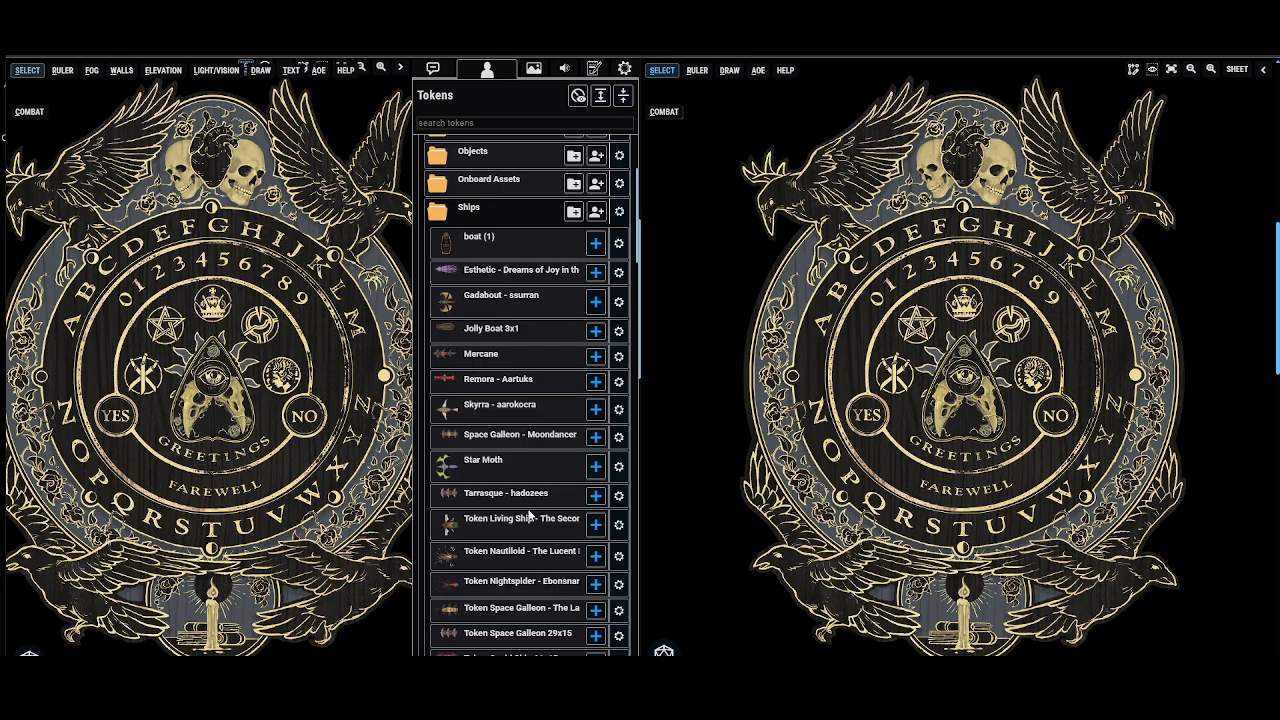
scroll(530, 490, "down", 15)
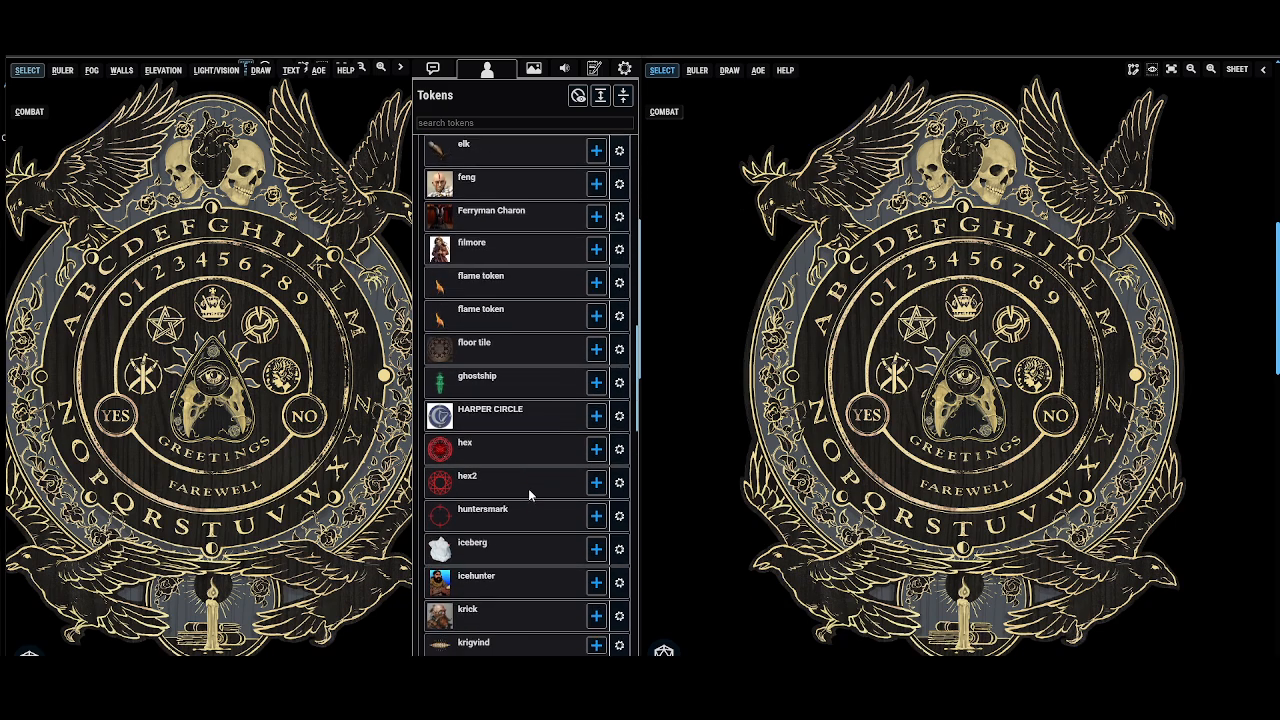
scroll(528, 490, "down", 5)
left_click(618, 450)
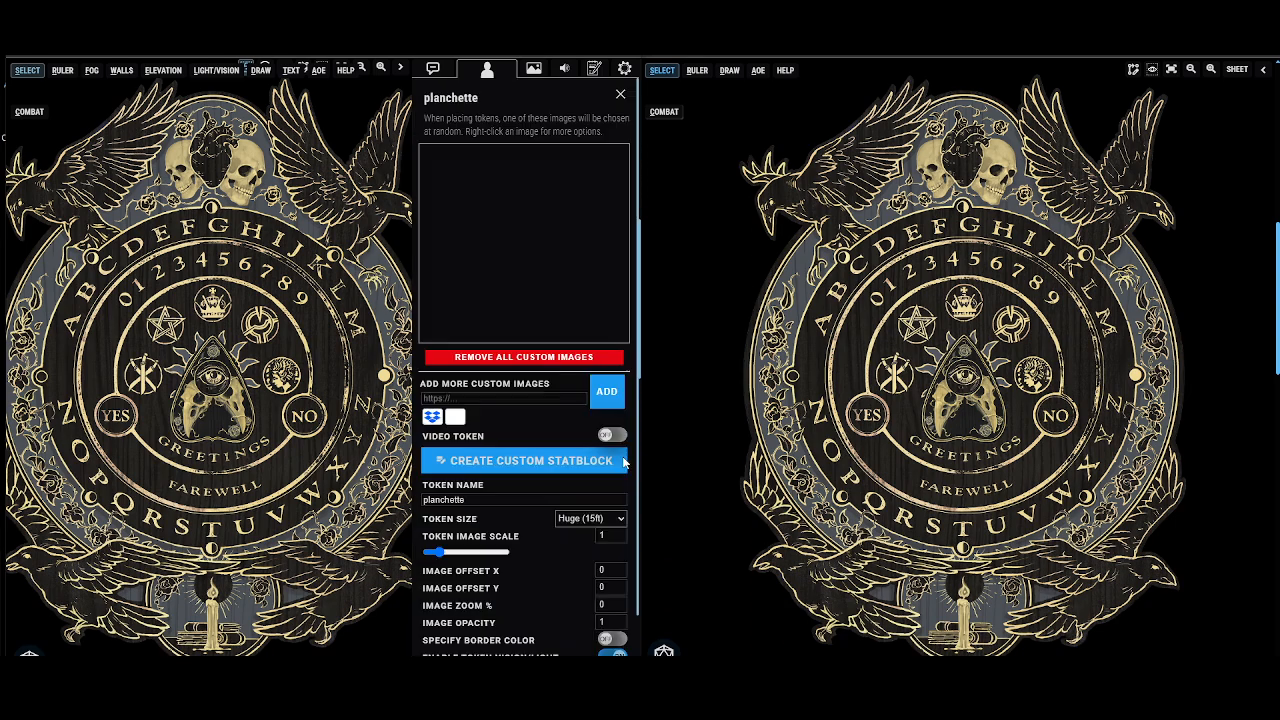
scroll(562, 589, "down", 1)
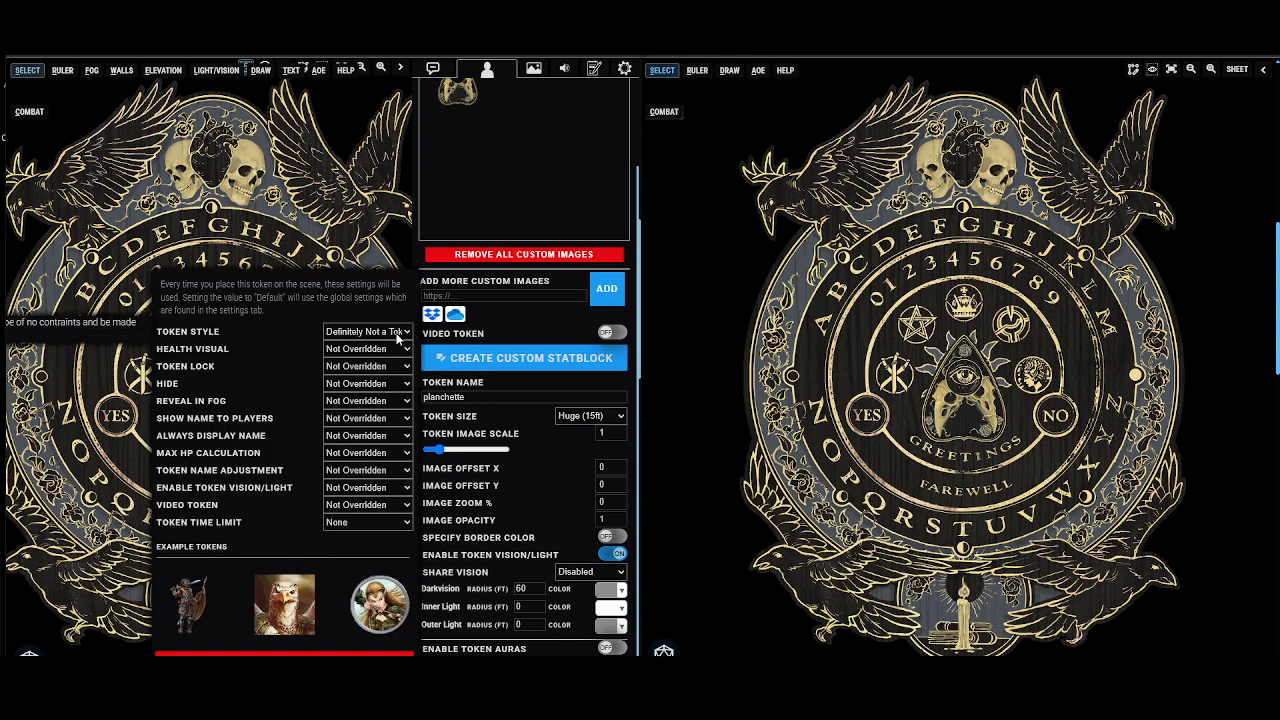
scroll(471, 174, "up", 1)
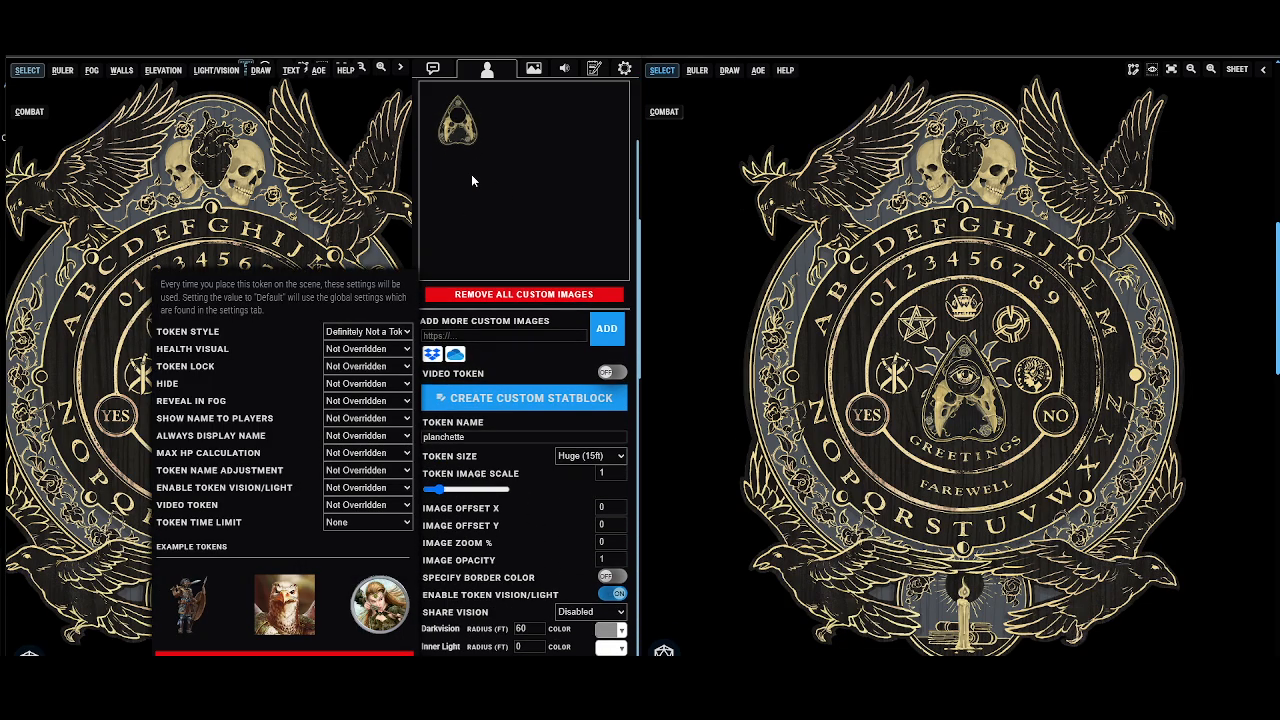
left_click(436, 68)
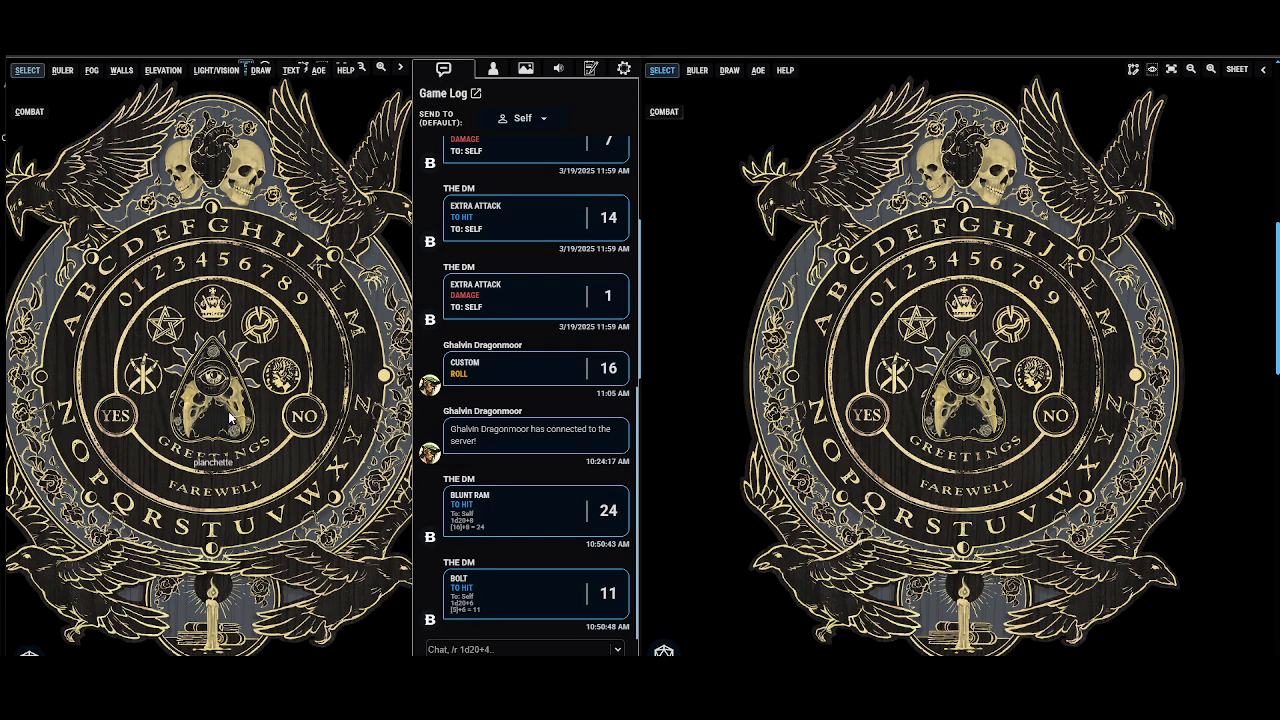
Step: Move the planchette token around the spirit board to point at successive letters, including S, O and L
left_click_drag(228, 411, 128, 350)
left_click(265, 355)
left_click_drag(247, 332, 254, 354)
left_click_drag(117, 379, 195, 588)
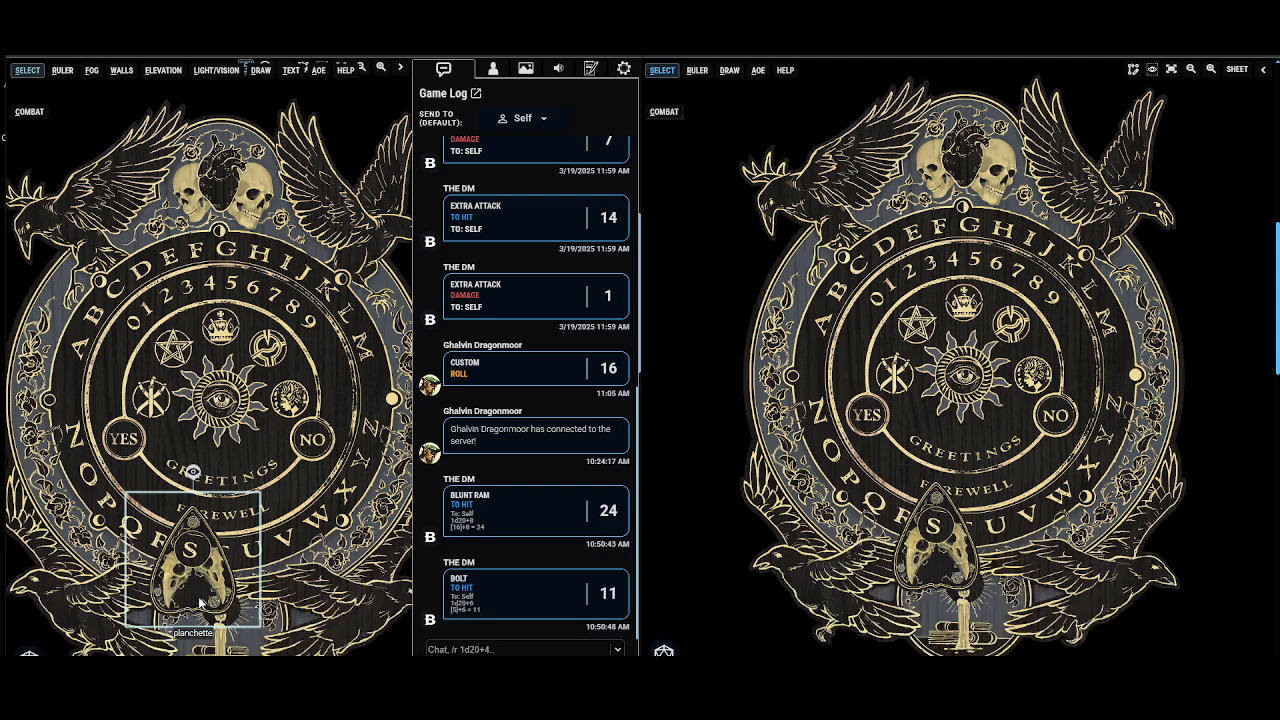
left_click_drag(203, 598, 138, 503)
left_click_drag(138, 503, 357, 340)
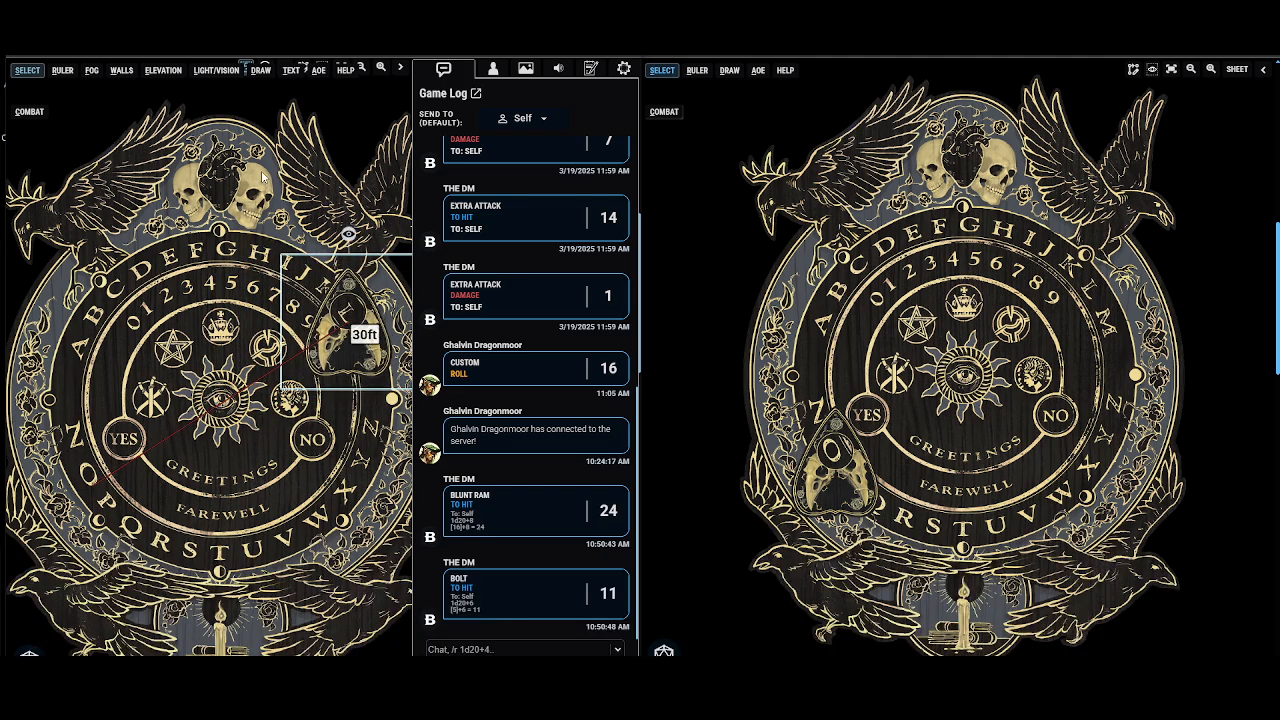